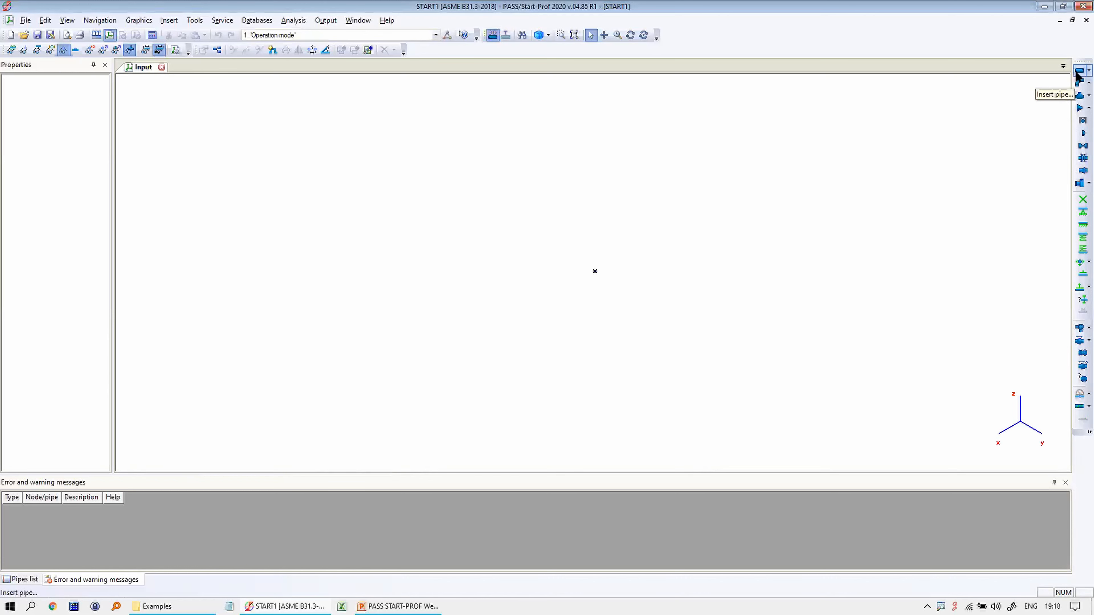
- Insert a pipe running 10 m along X with a 219.1 mm outer diameter and 6 mm wall thickness
left_click(1079, 71)
left_click(532, 323)
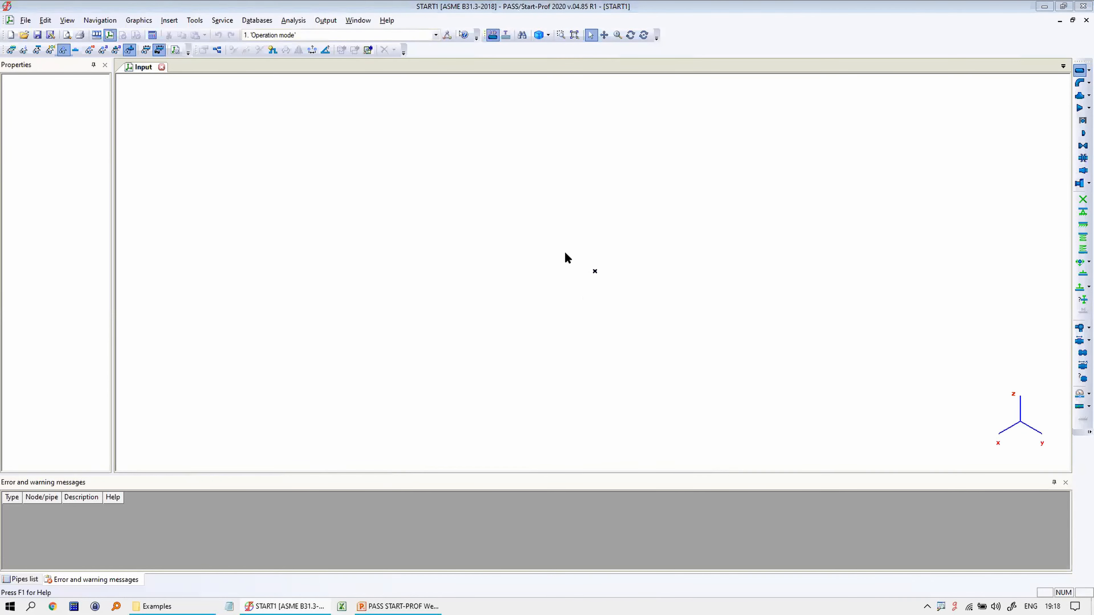
key("Tab")
type("1")
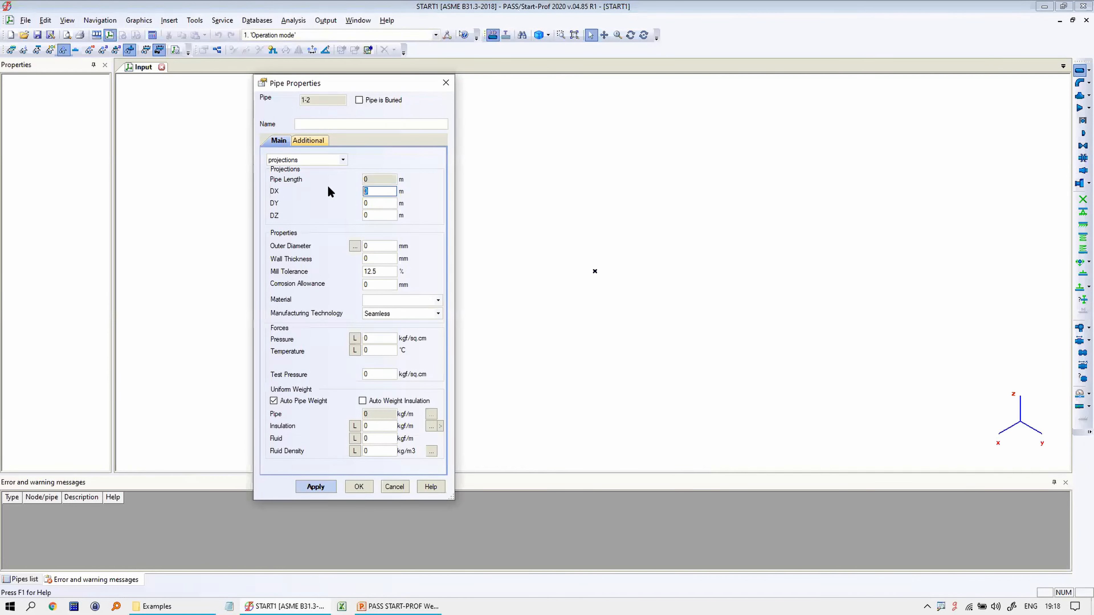
left_click(372, 245)
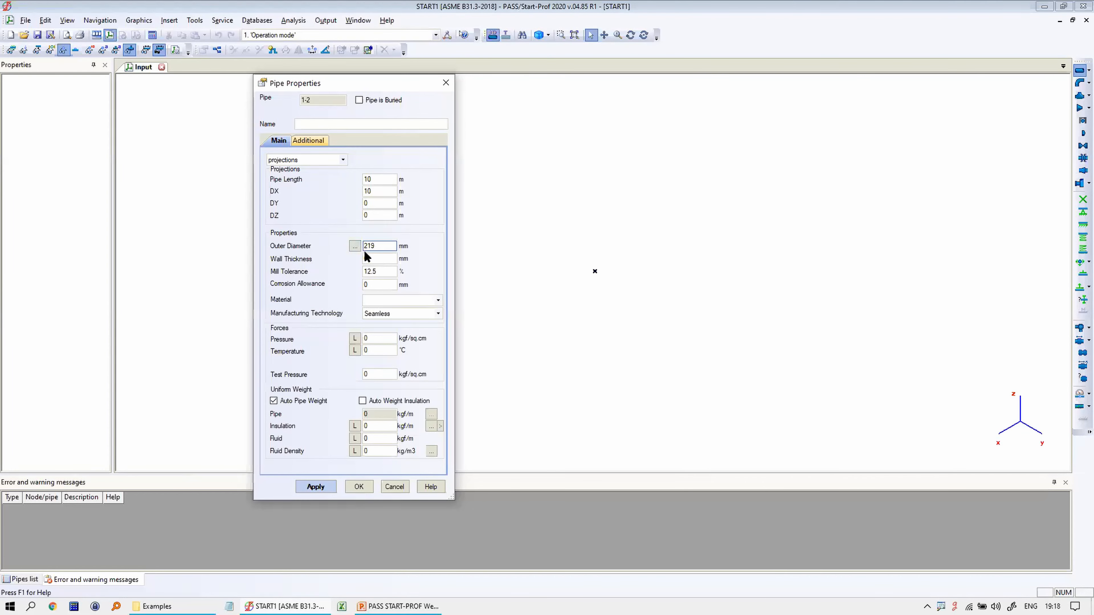
key("Tab")
type("6")
- Assign material A106 B to the pipe, turn off the automatic pipe weight and create the pipe
left_click(437, 300)
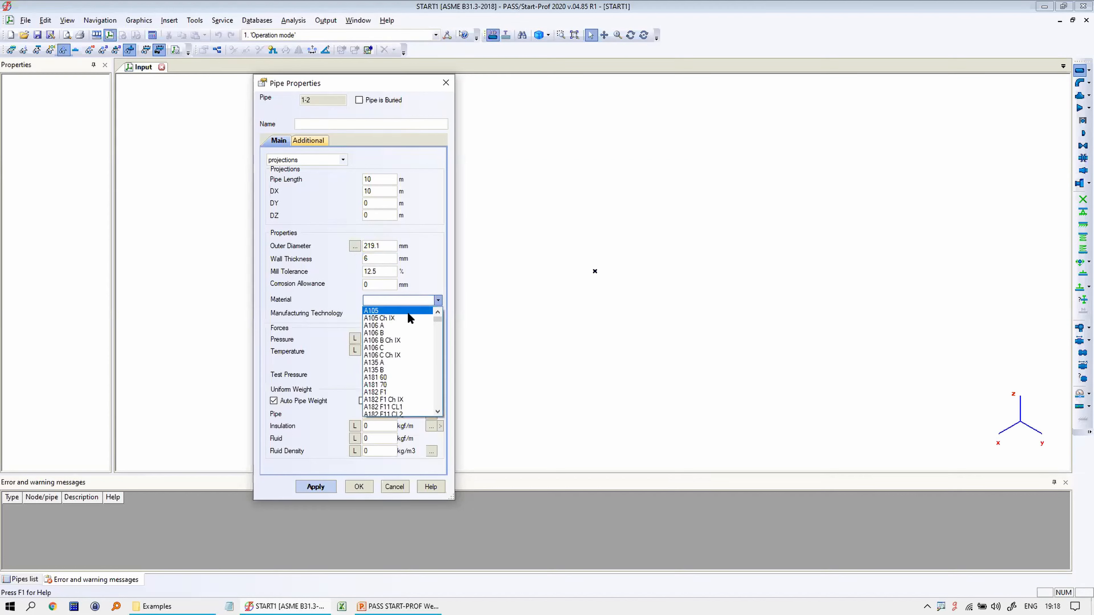
left_click(389, 333)
left_click(373, 338)
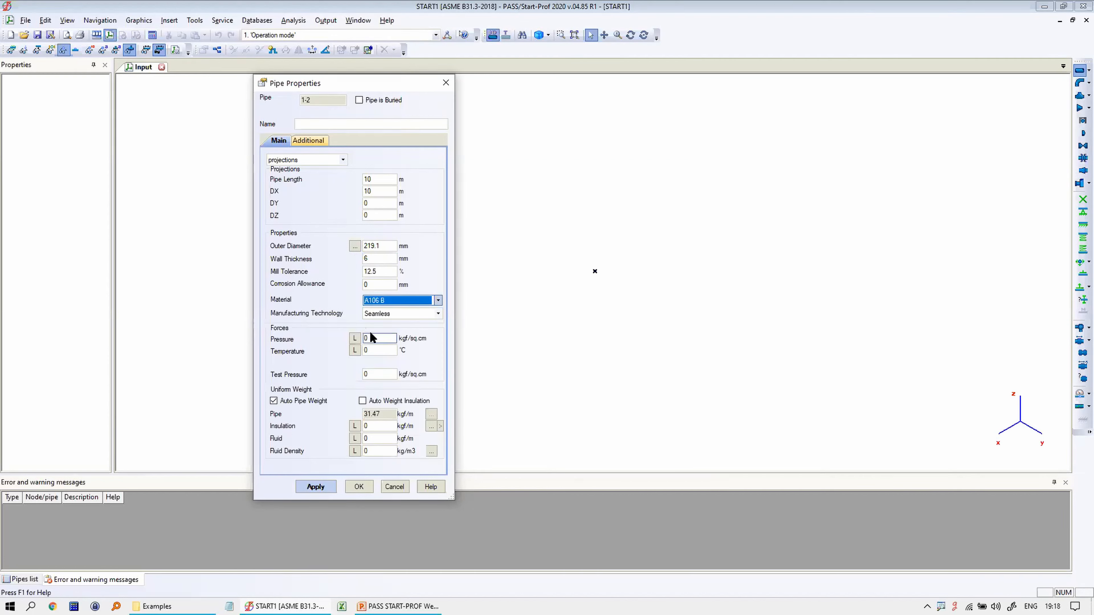
left_click(371, 340)
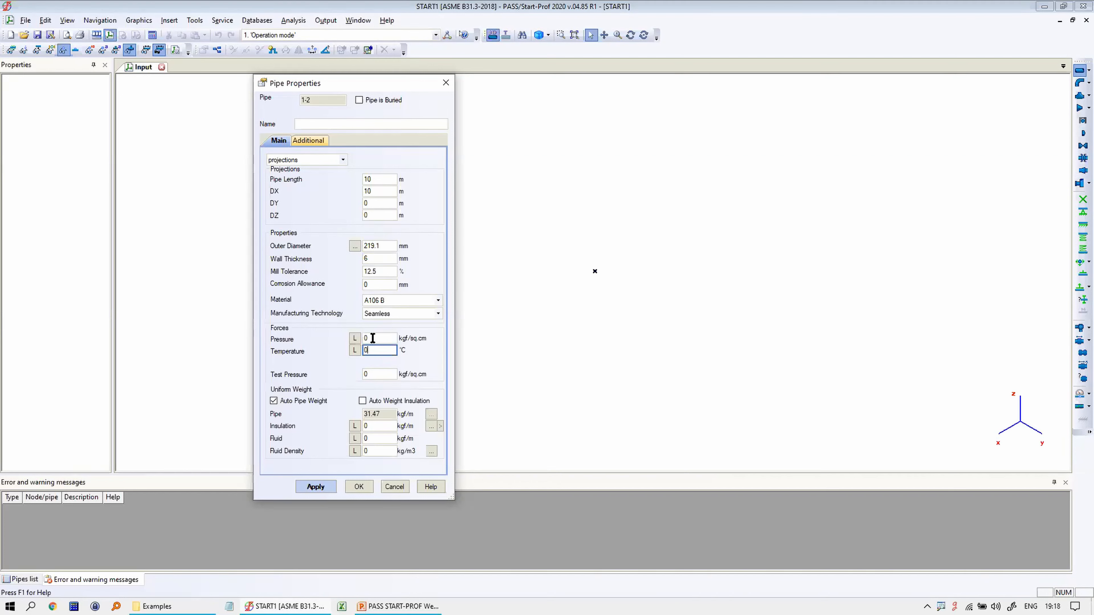
left_click(303, 401)
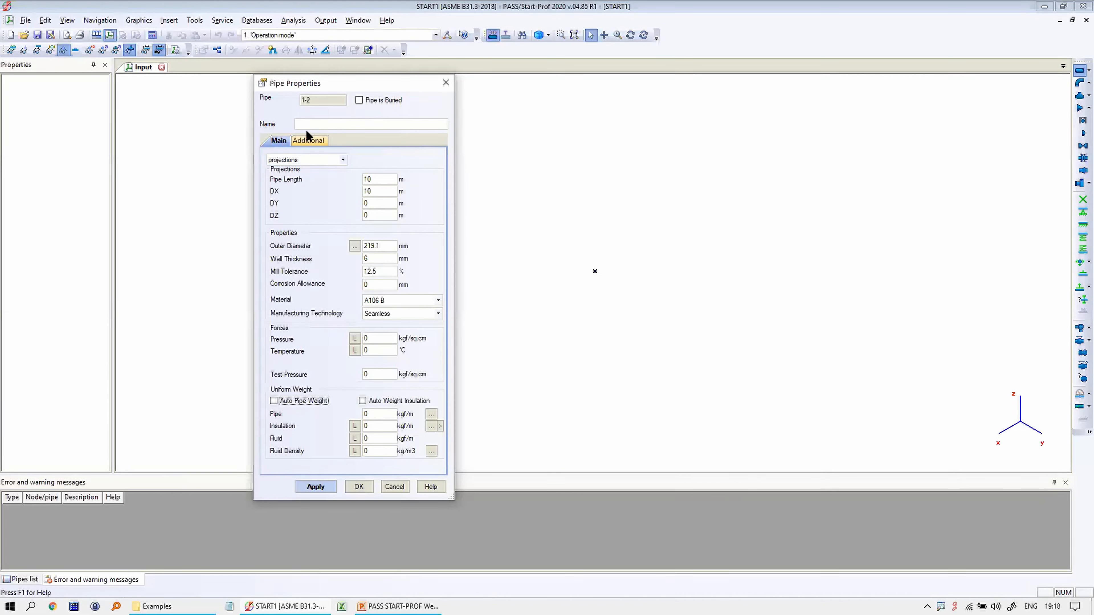
left_click(302, 141)
left_click(278, 140)
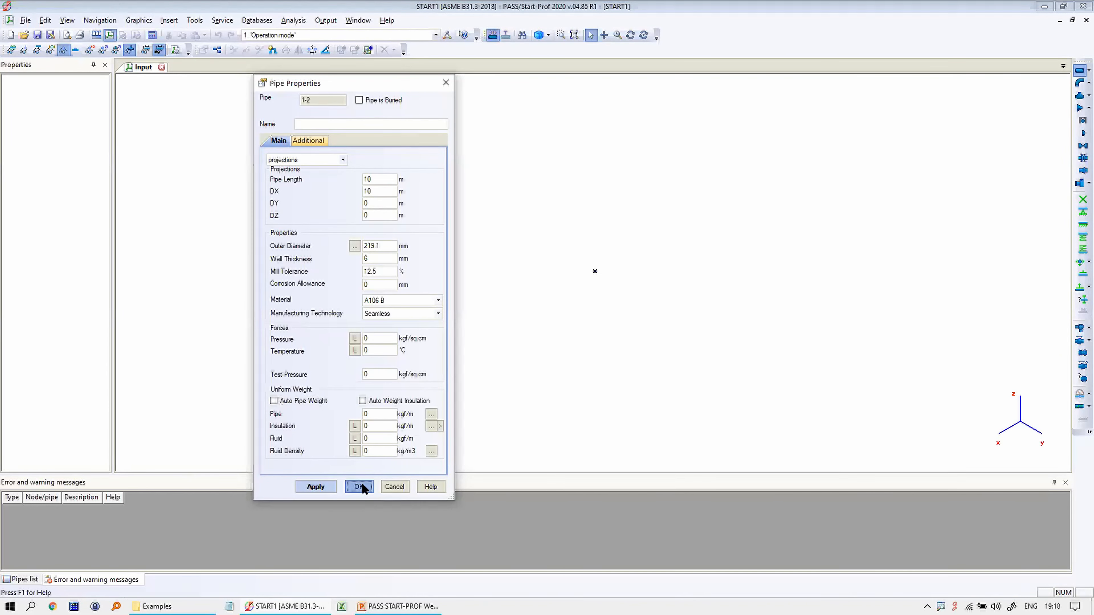
left_click(359, 486)
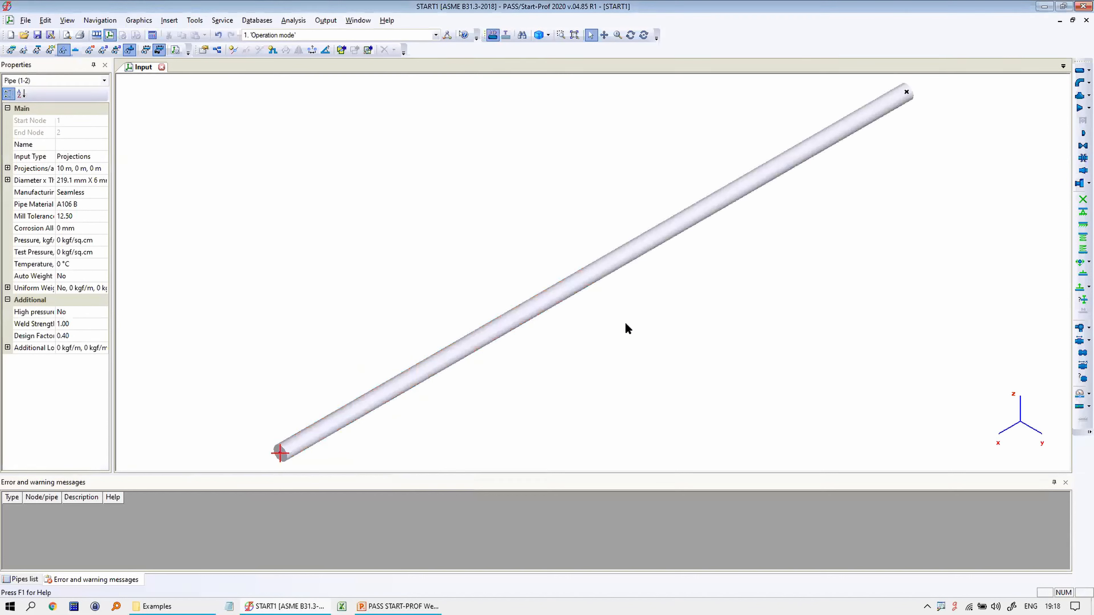
- Add a fixed anchor at end node 2 of the pipe and select the free end node 1
left_click(1082, 200)
left_click(527, 392)
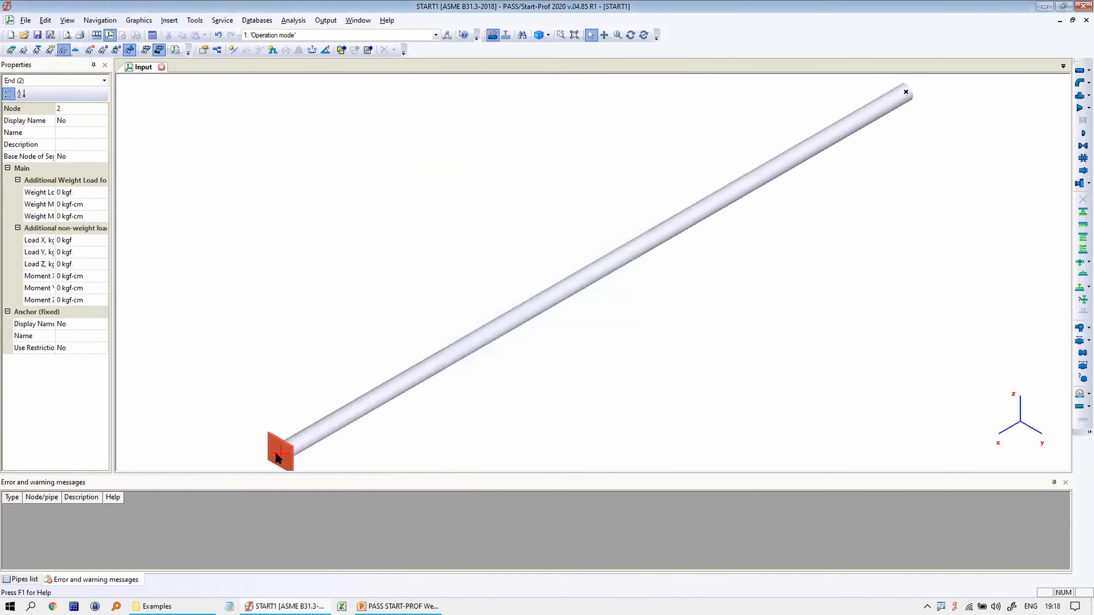
left_click(906, 87)
- Insert a new node at the middle of pipe 1-2, 5 m from node 1, and display the node numbers
scroll(676, 126, "down", 2)
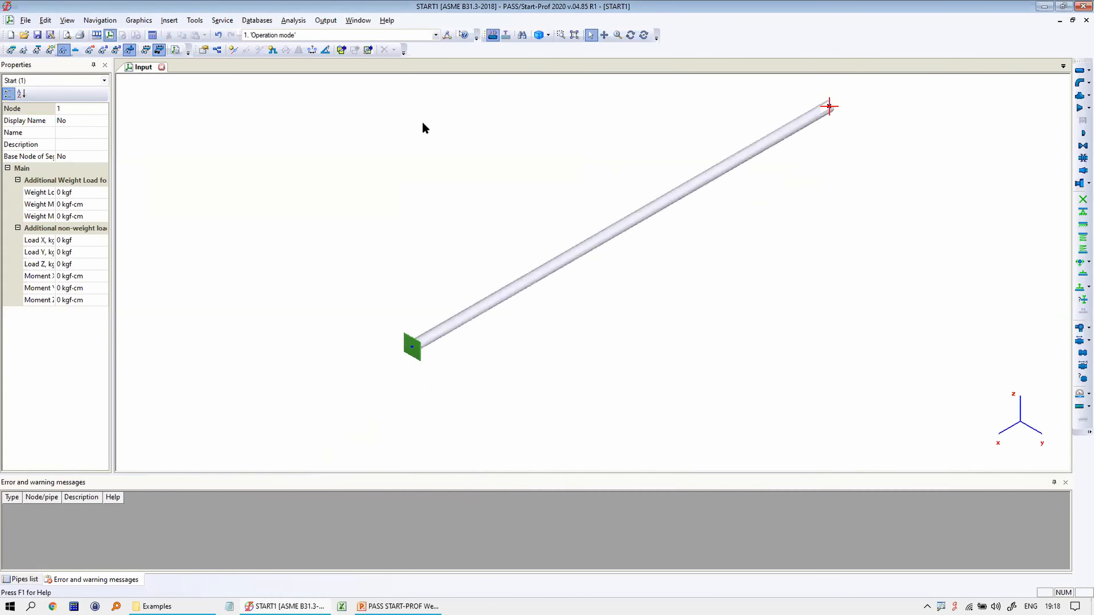
left_click(233, 50)
left_click(632, 224)
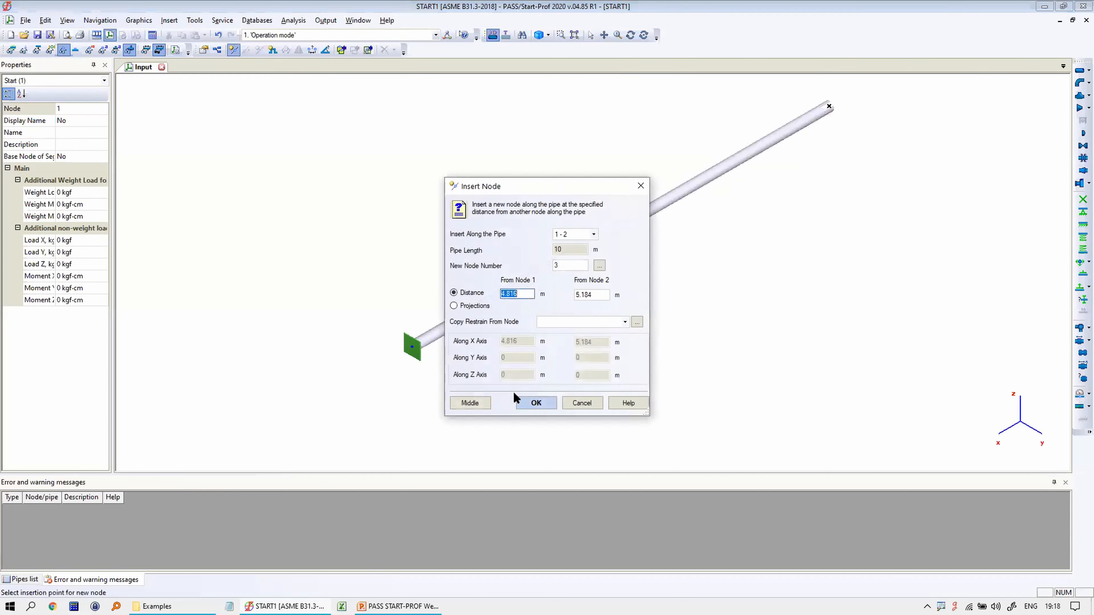
left_click(535, 402)
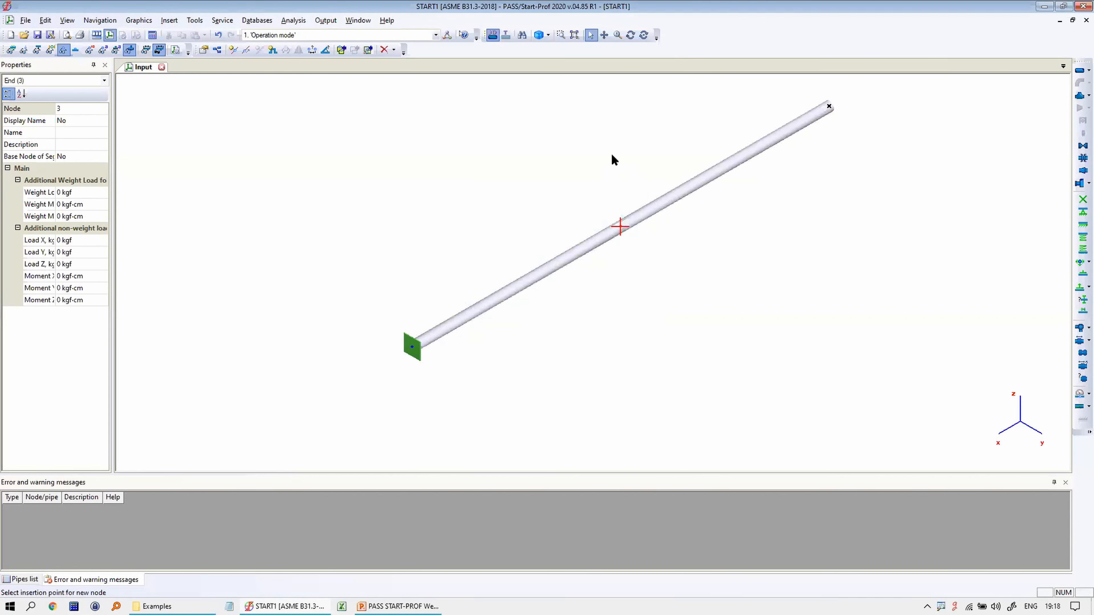
middle_click_drag(620, 216, 586, 231)
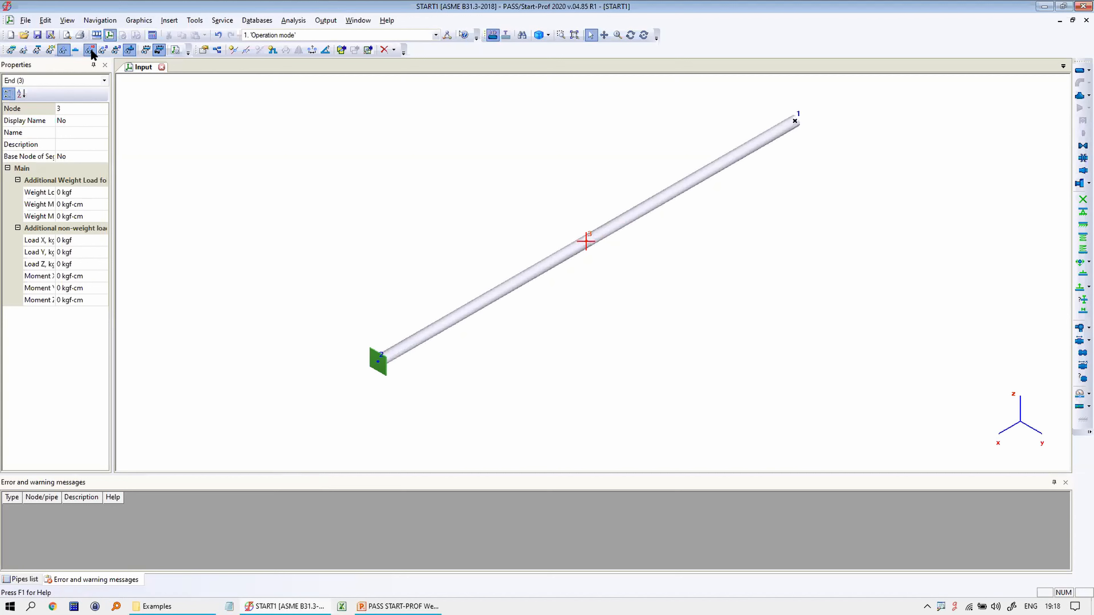
left_click(90, 49)
- Apply an additional weight load of 50 kgf at middle node 3 and at free end node 1
double_click(587, 240)
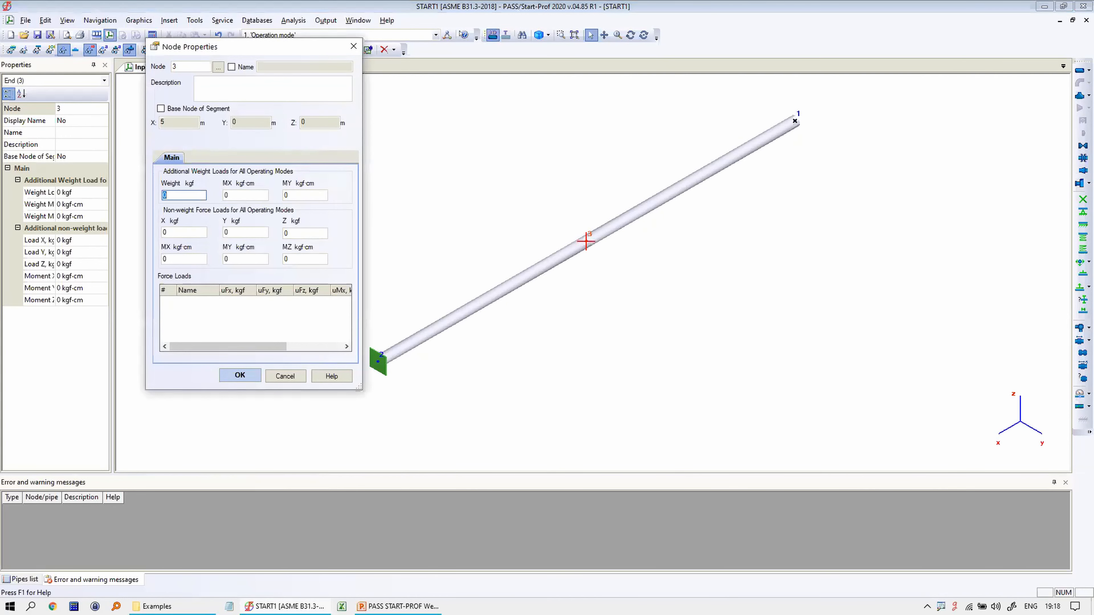
left_click(239, 375)
double_click(795, 121)
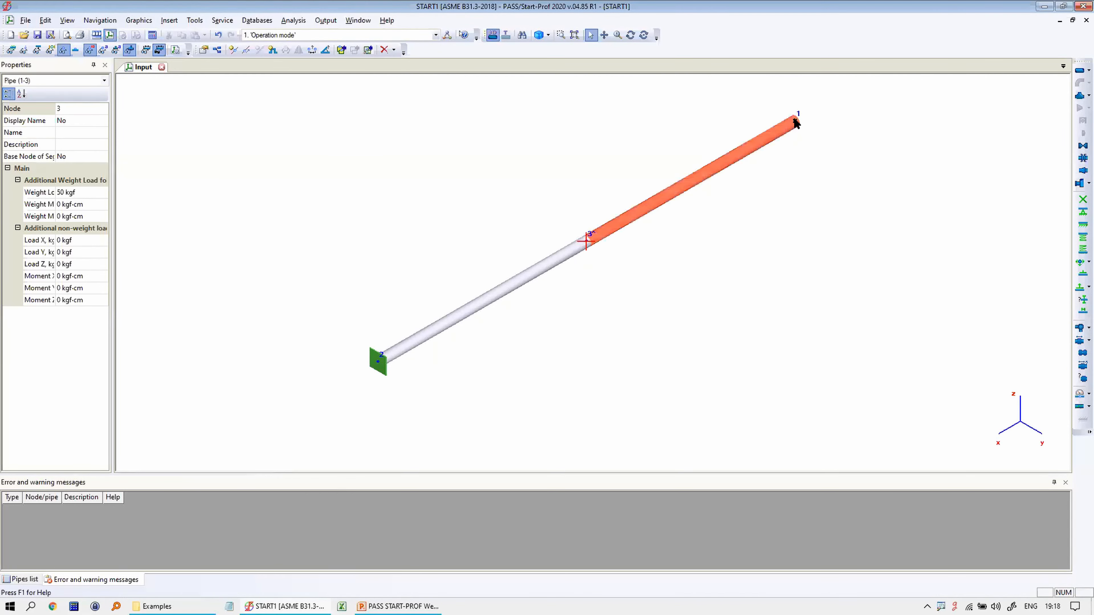
double_click(199, 196)
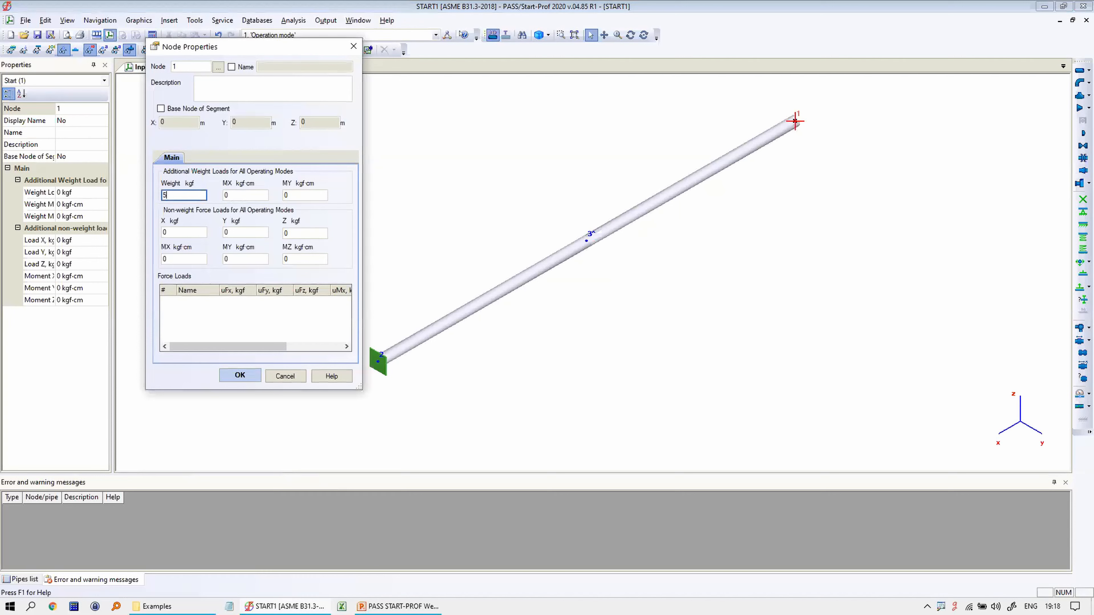
left_click(238, 376)
- Enable the Dynamic option for the Operation mode in the operation mode editor
left_click(631, 35)
left_click_drag(603, 258, 531, 242)
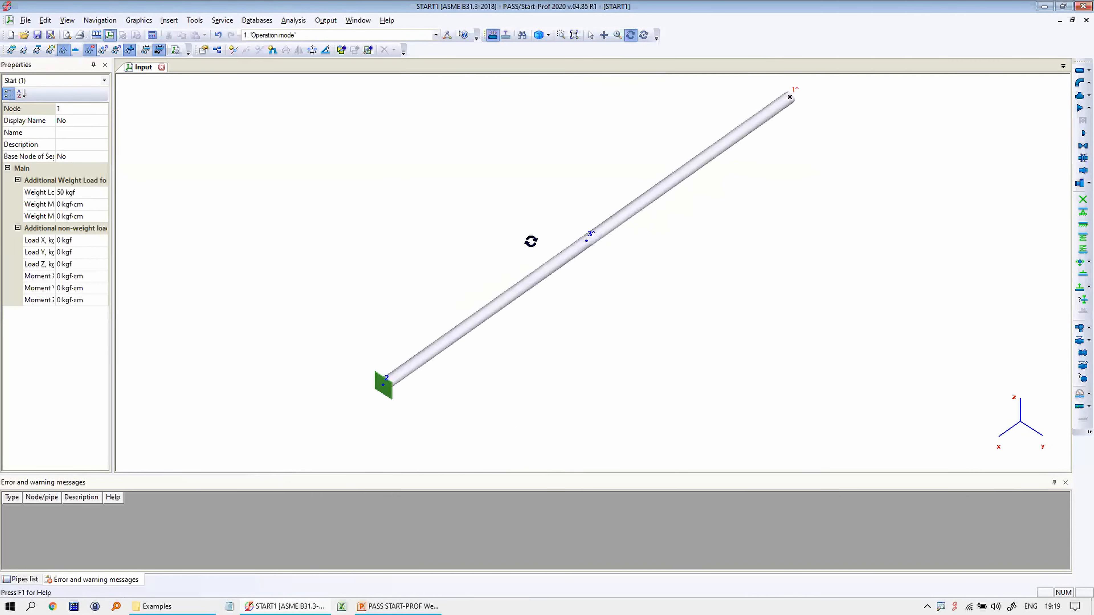
left_click(447, 35)
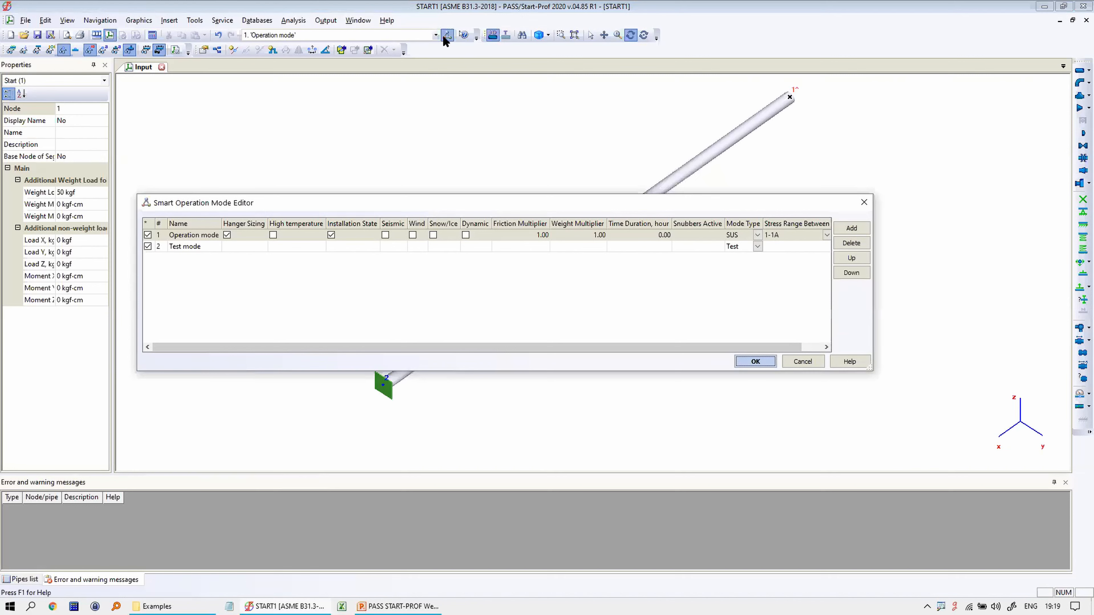
left_click(466, 235)
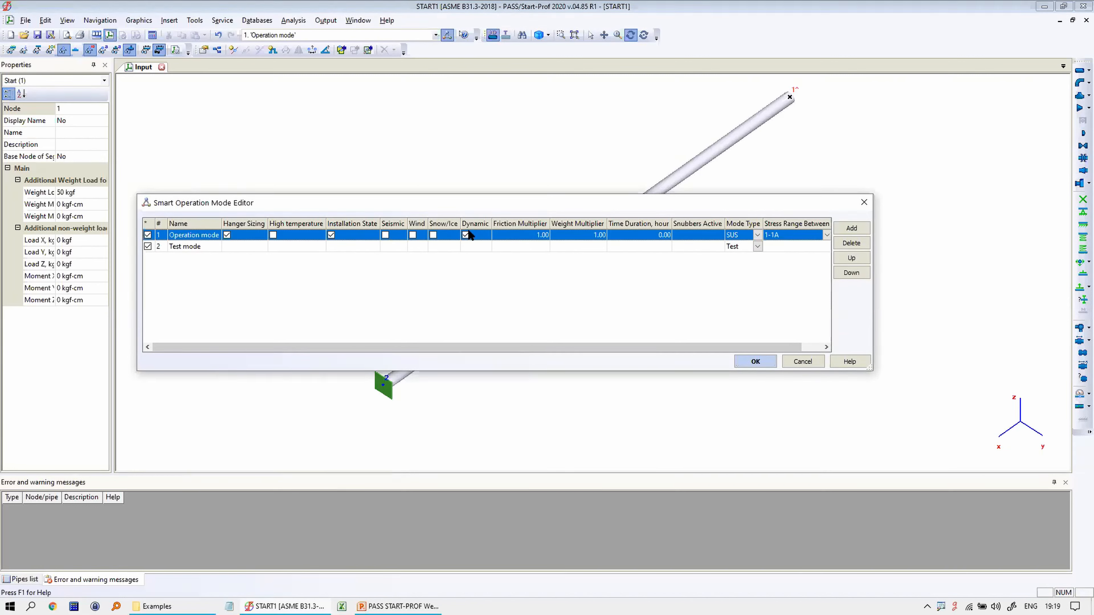
left_click(756, 362)
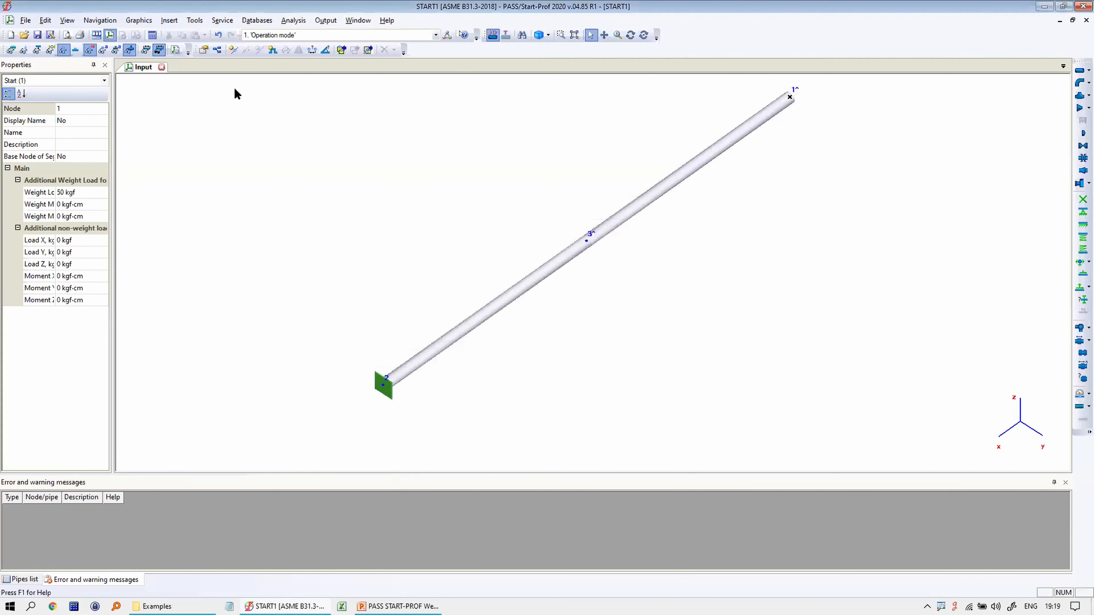
- Review the project's dynamic settings for the number of required lowest frequencies and the cut-off frequency
left_click(10, 20)
mouse_move(24, 20)
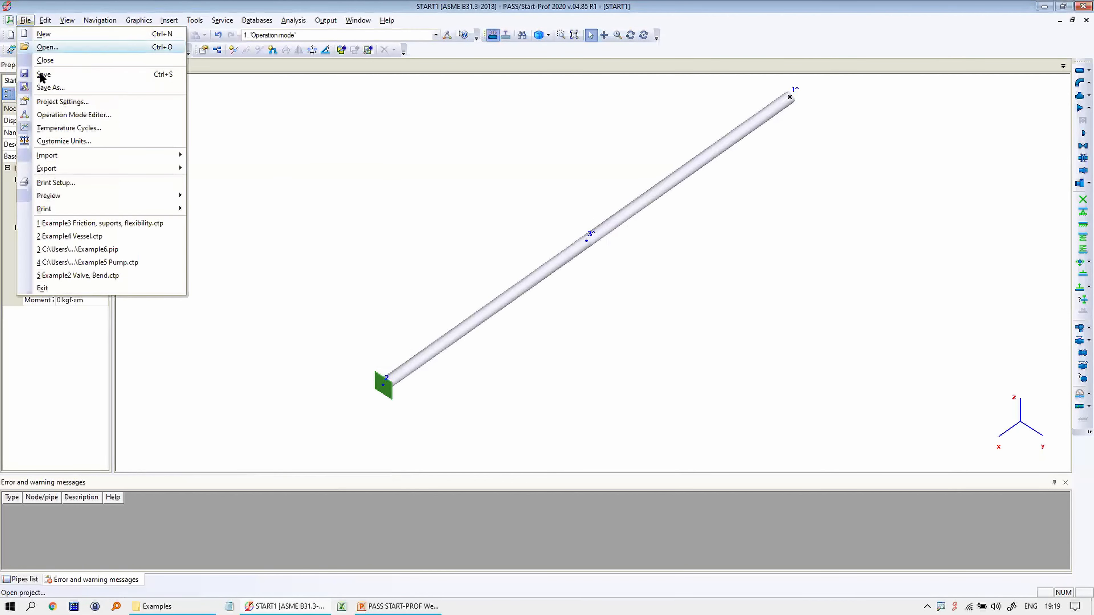
left_click(47, 102)
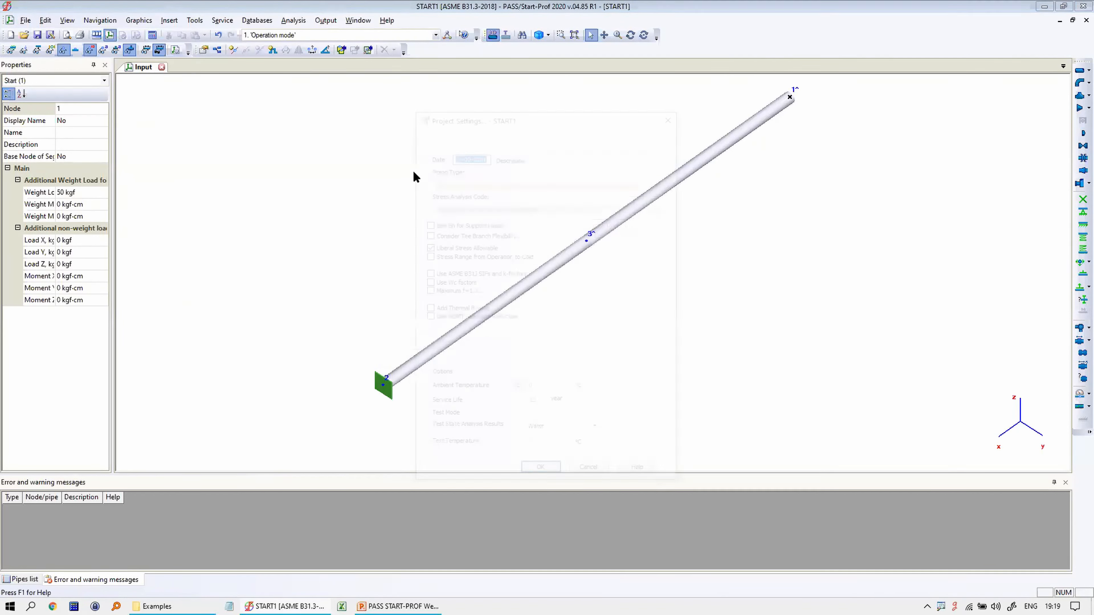
left_click(619, 136)
left_click(606, 173)
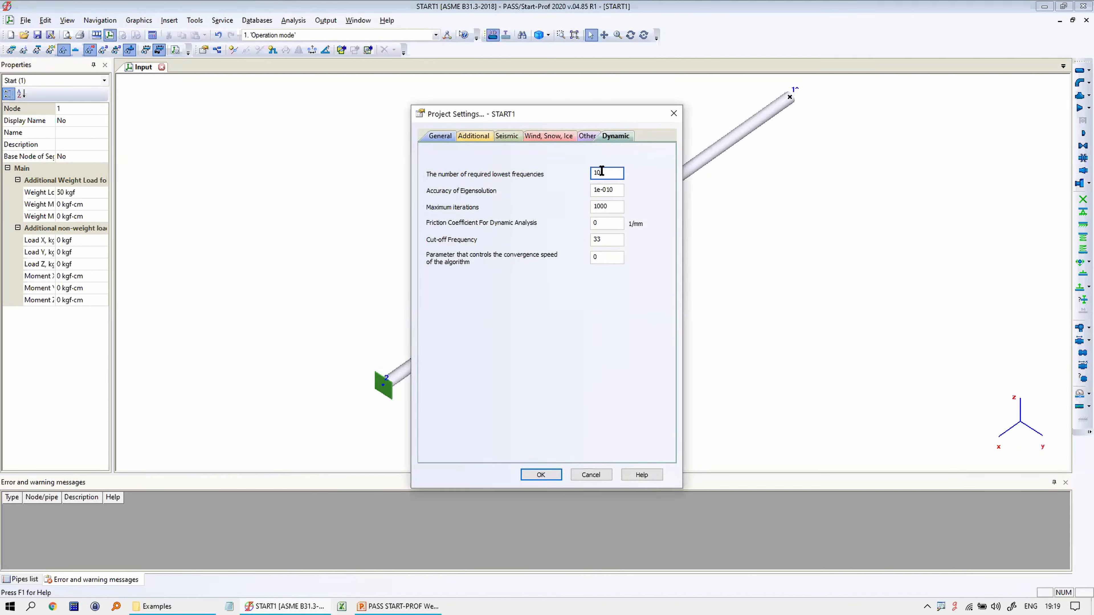
left_click(605, 240)
left_click(525, 474)
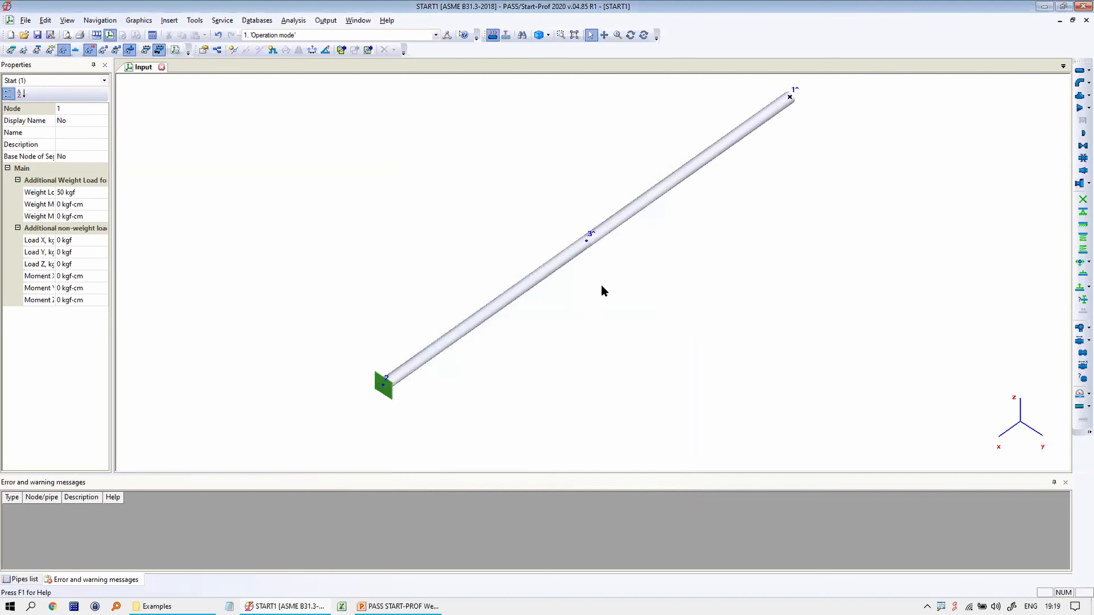
- Run the analysis of the cantilever pipe model and open the graphical output
left_click(586, 241)
left_click(153, 37)
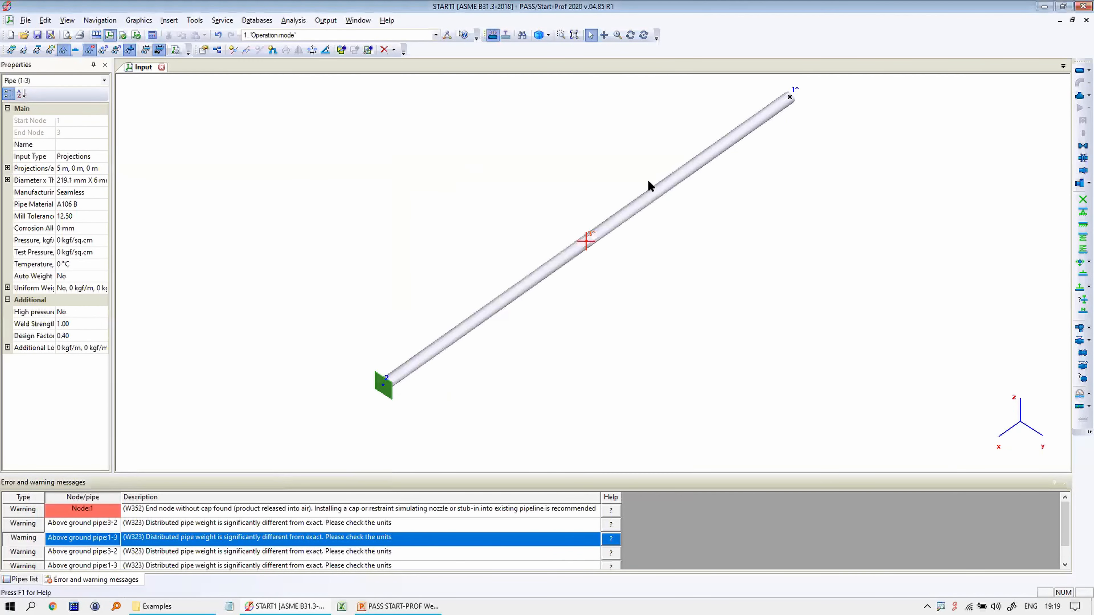
left_click(137, 35)
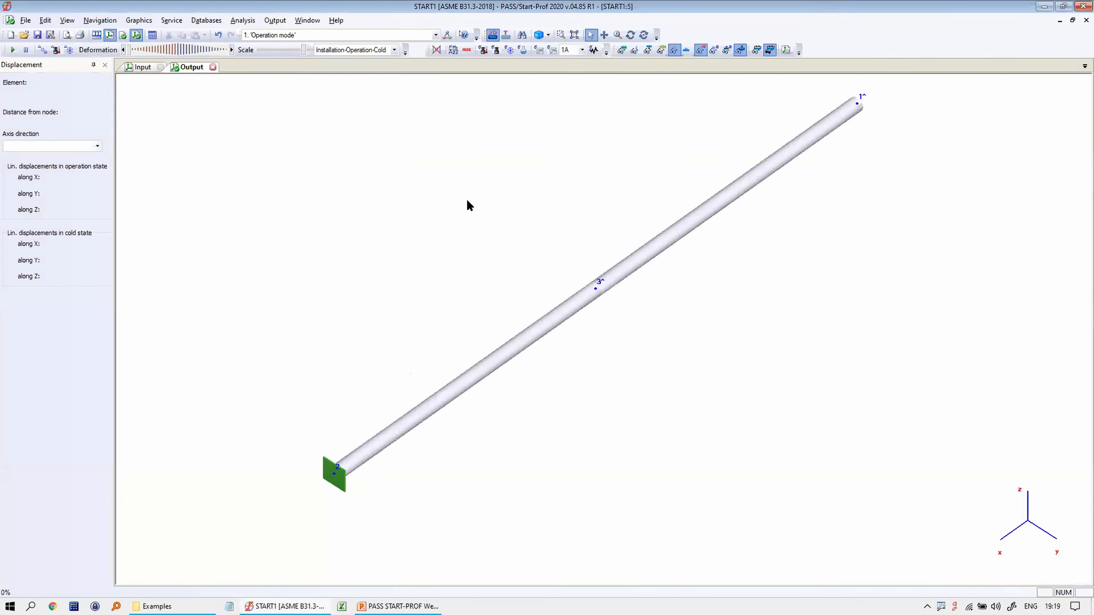
- Show the results of the 1.1 'Dynamic' operation mode and animate vibration Mode #1
left_click(289, 35)
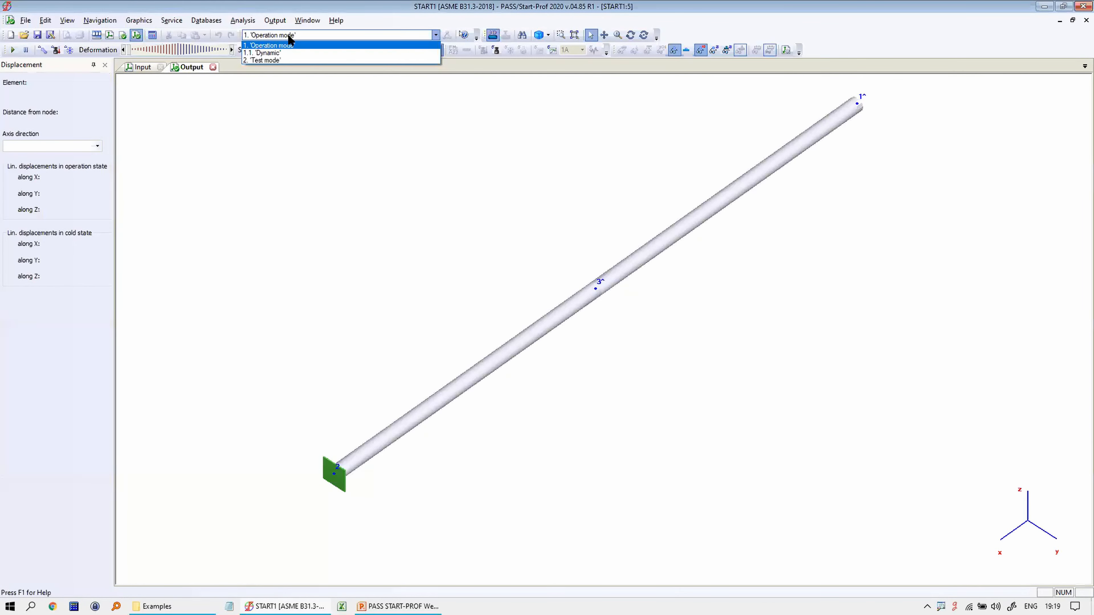
left_click(272, 52)
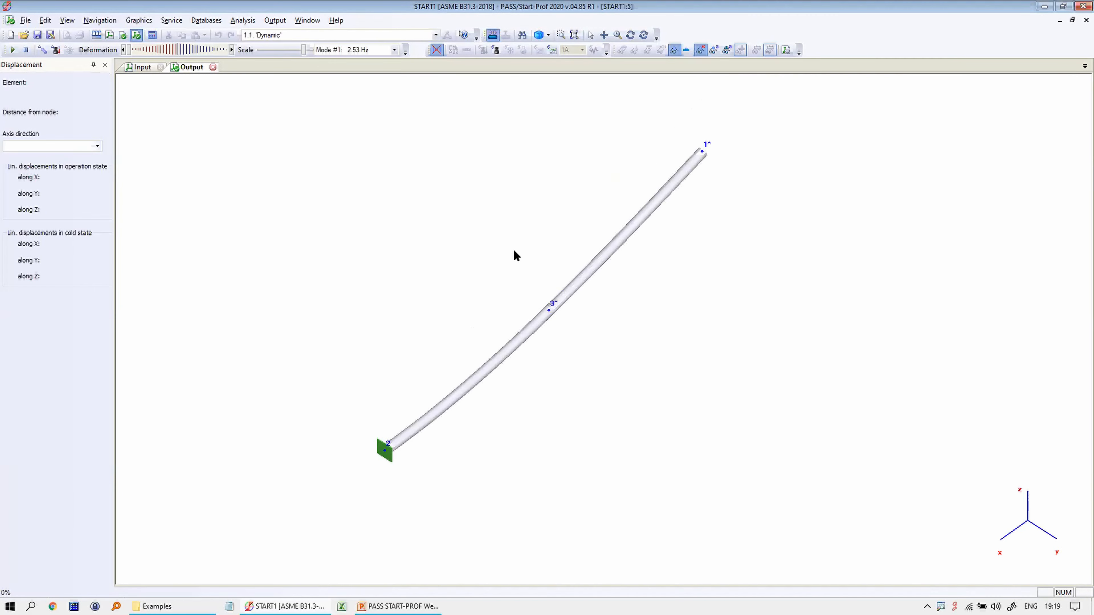
left_click(278, 36)
left_click(267, 54)
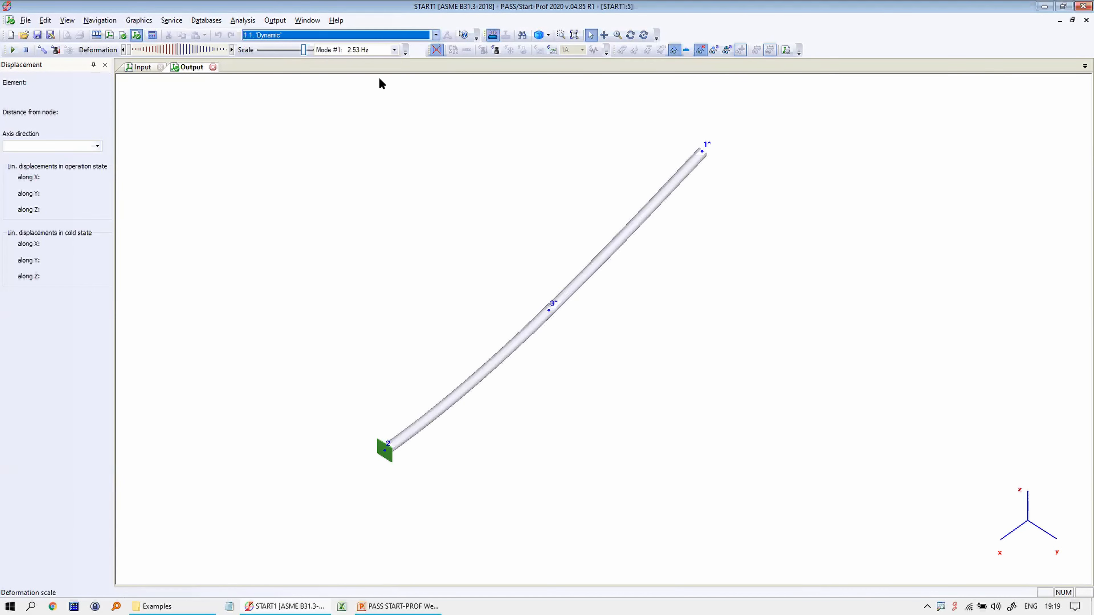
left_click(12, 50)
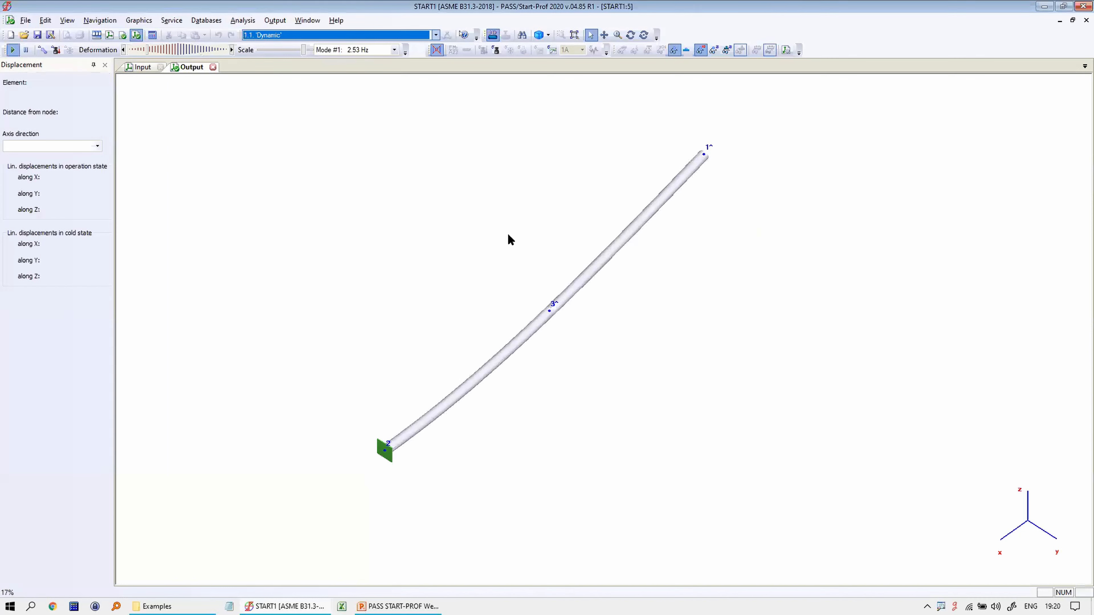
- Examine the Mode #1 vibration along the pipe axis and switch the animation to Mode #2
left_click(630, 35)
left_click_drag(553, 259, 686, 195)
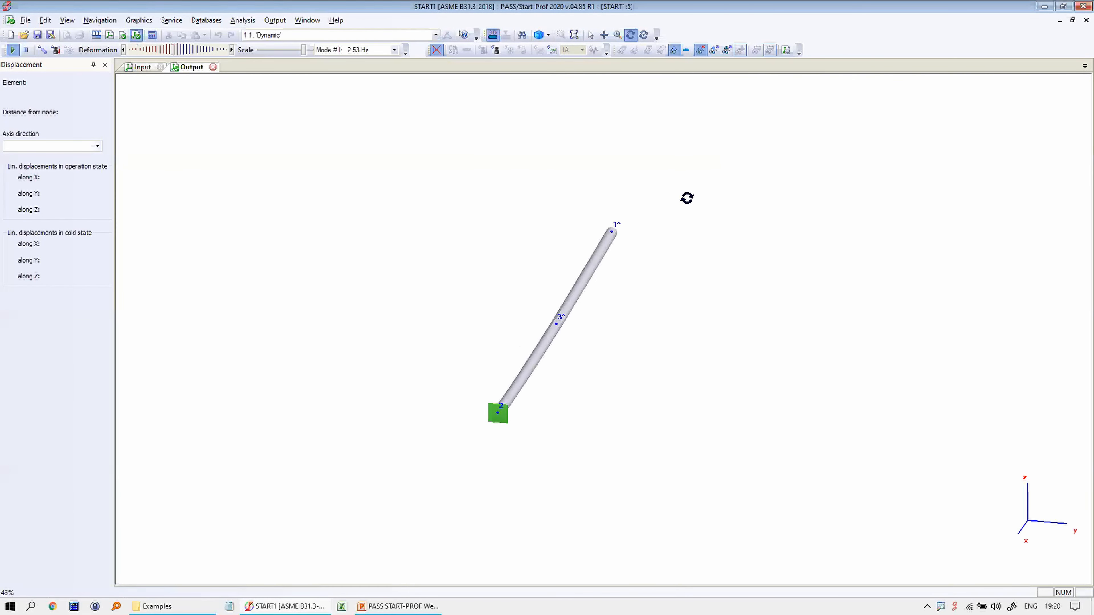
left_click_drag(620, 273, 675, 265)
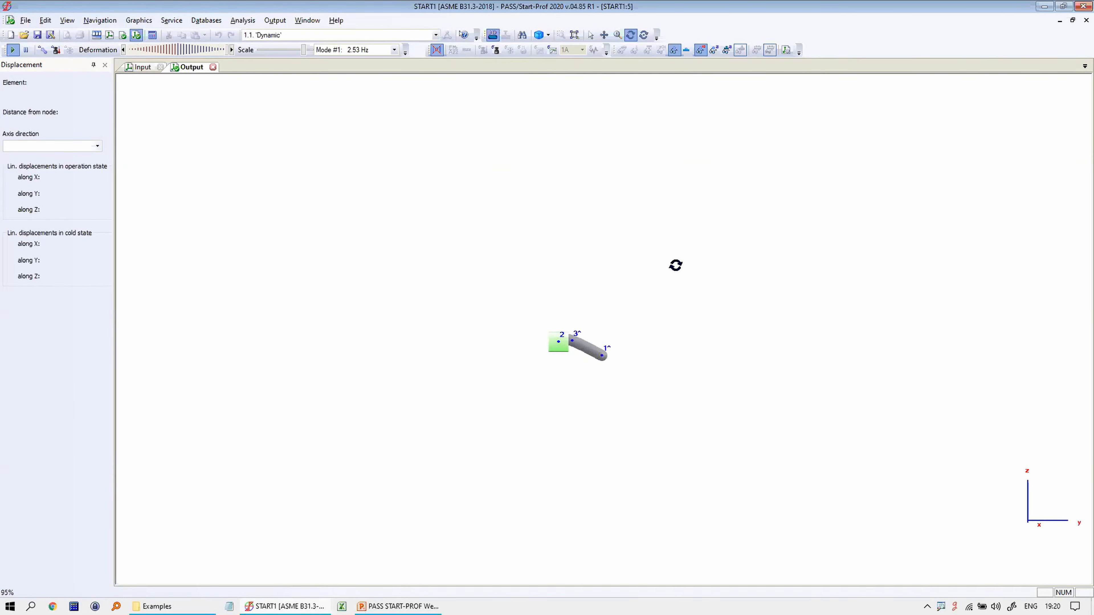
left_click(393, 50)
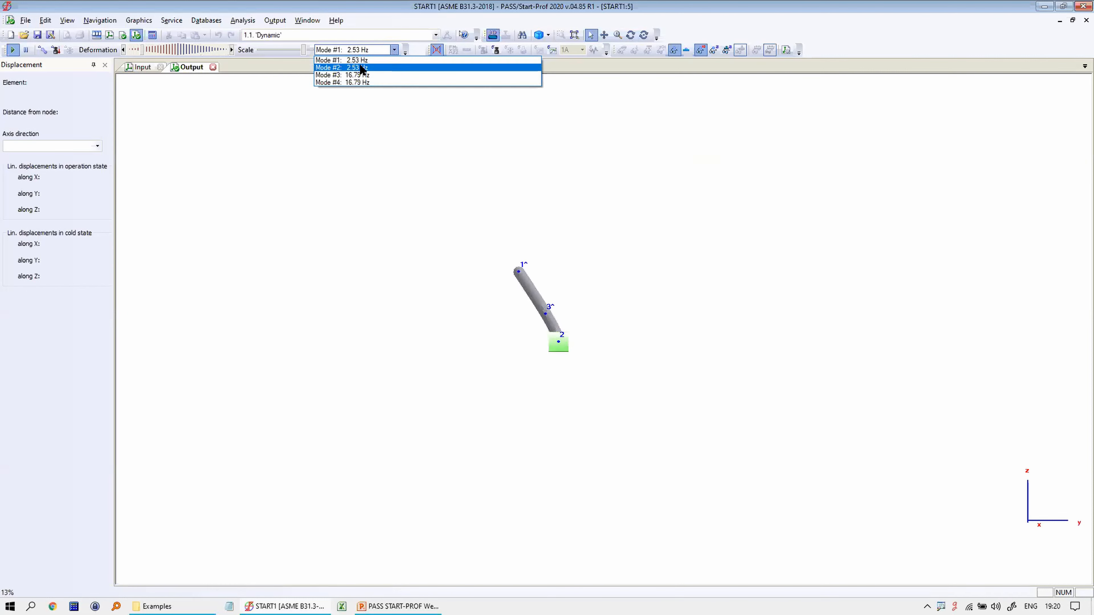
left_click(349, 67)
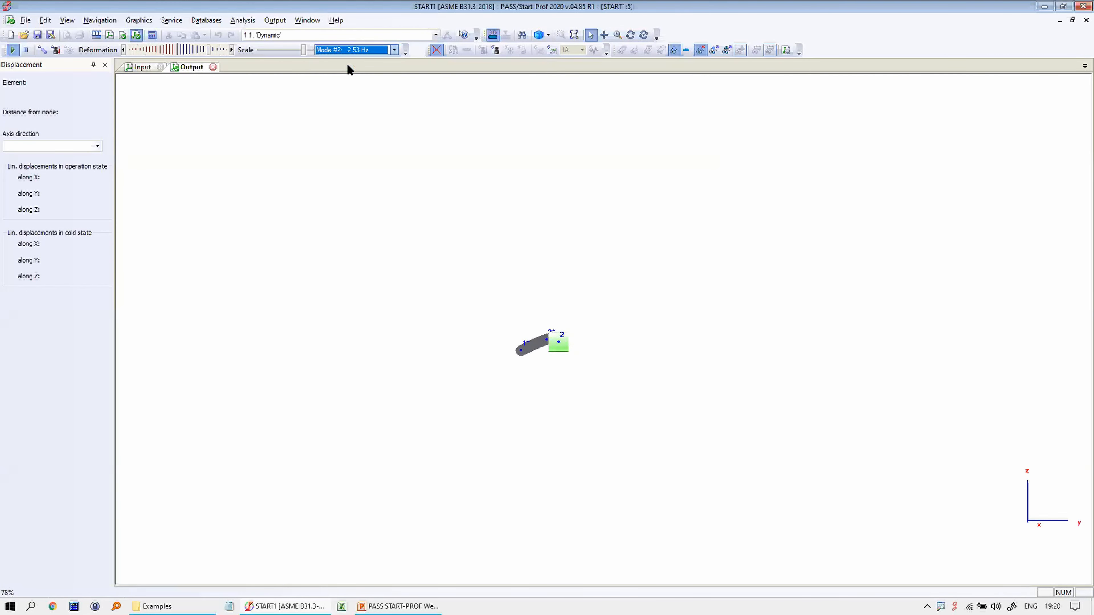
- Alternate the vibration animation between Mode #1 and Mode #2 to compare their directions in the view along the pipe axis
left_click(352, 50)
left_click(351, 57)
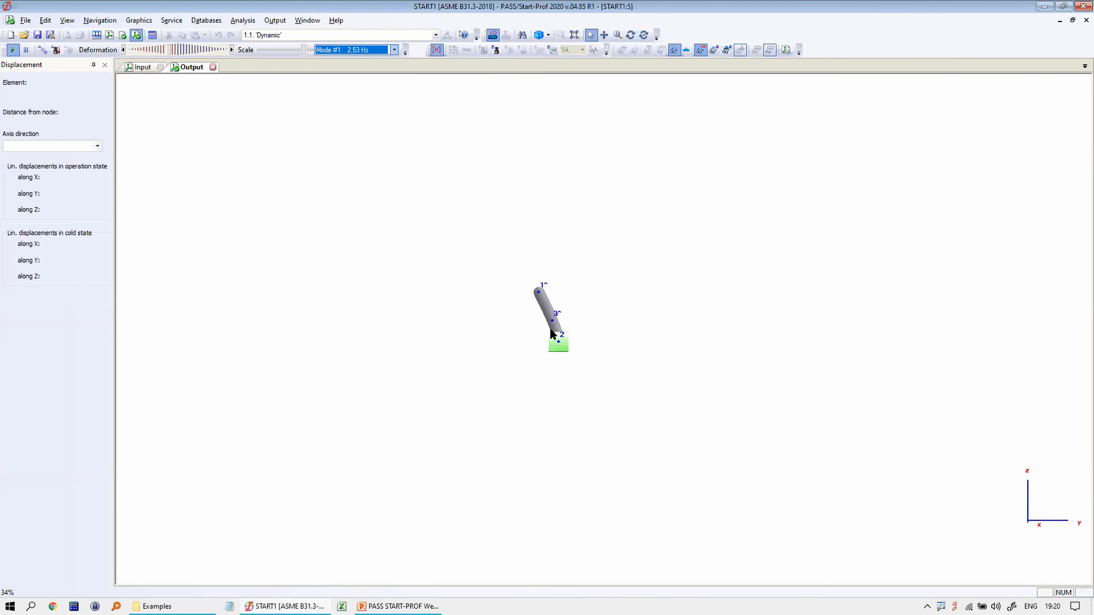
left_click(352, 50)
left_click(350, 68)
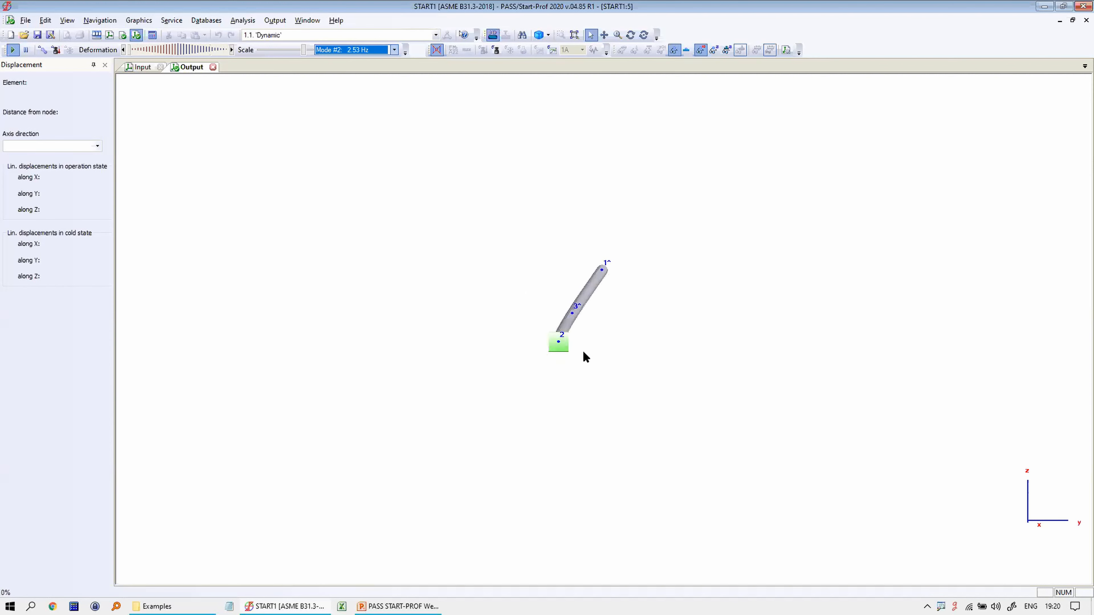
left_click(368, 51)
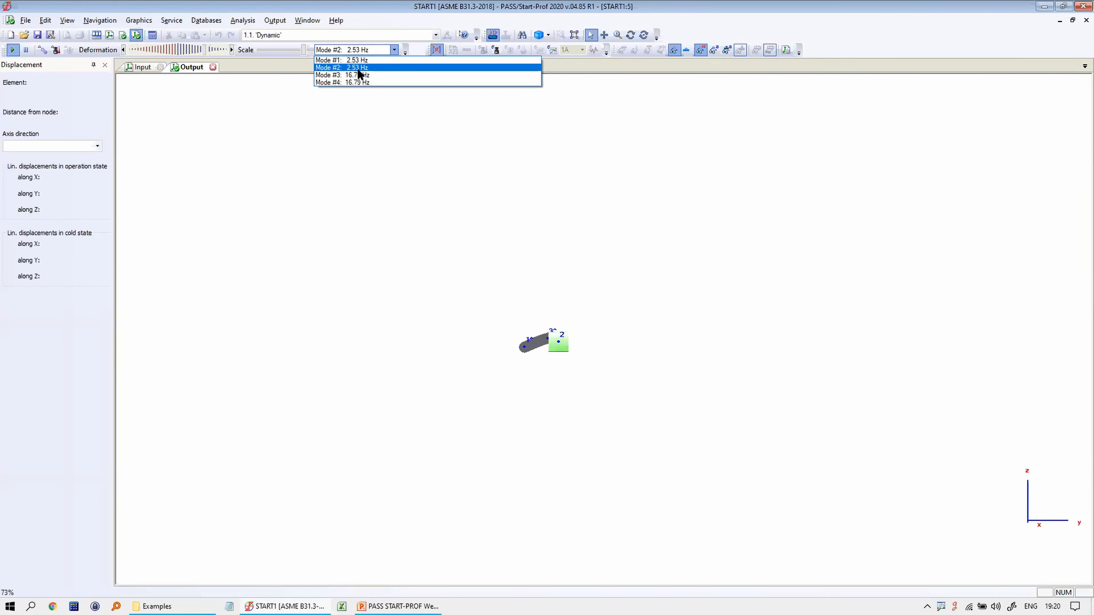
left_click(357, 60)
left_click(363, 50)
left_click(362, 66)
- Switch the animation to Mode #4 and examine the pipe's vibration shape in a three-dimensional view
left_click(364, 50)
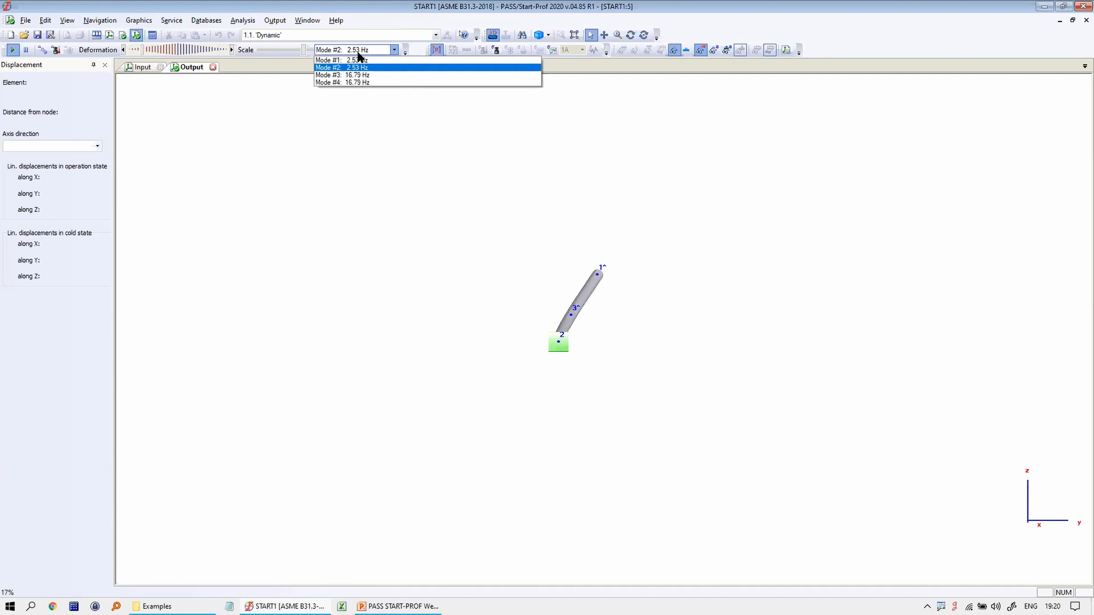
left_click(355, 81)
left_click(366, 50)
left_click(356, 80)
left_click(630, 35)
left_click_drag(593, 100, 419, 369)
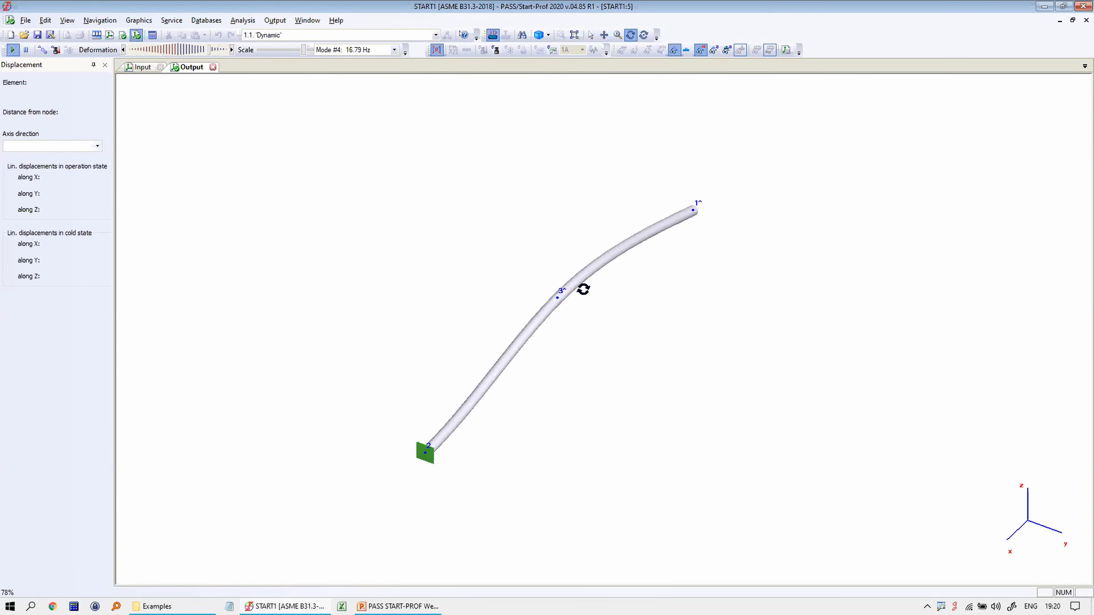
left_click_drag(641, 311, 469, 325)
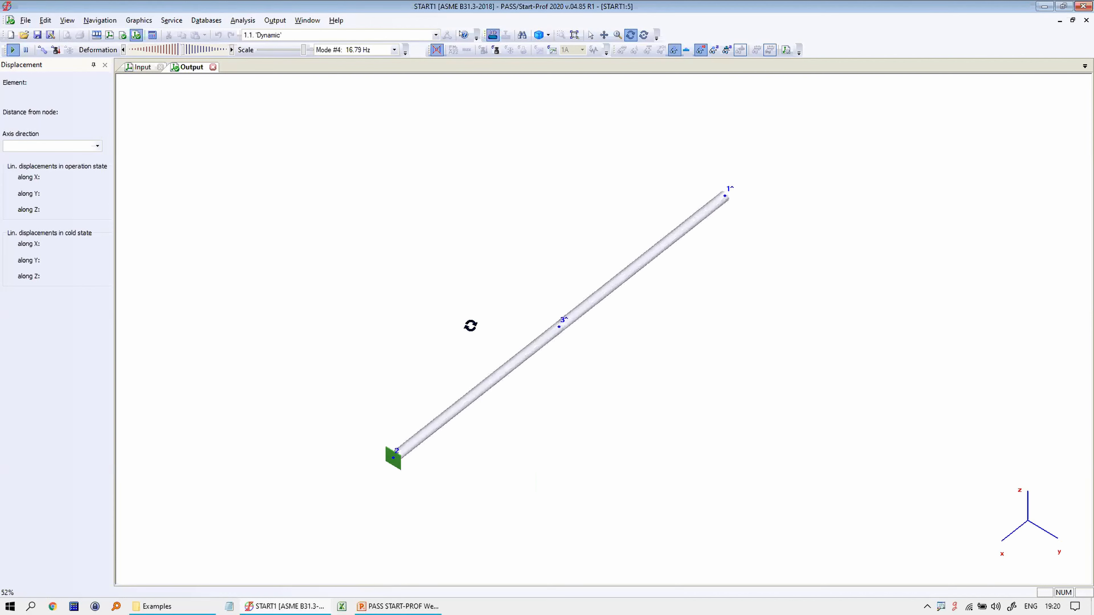
mouse_move(615, 327)
left_mouse_down()
mouse_move(445, 328)
mouse_move(615, 330)
left_mouse_up()
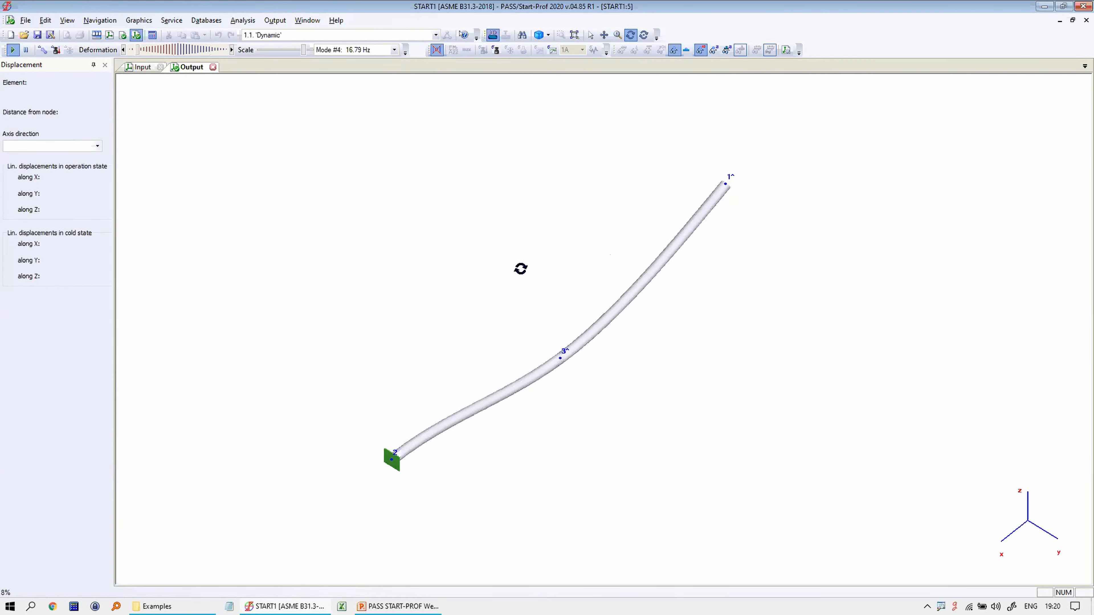
- Close the graphical output and review the Natural Frequencies and Periods table, then return to the input model
left_click(213, 68)
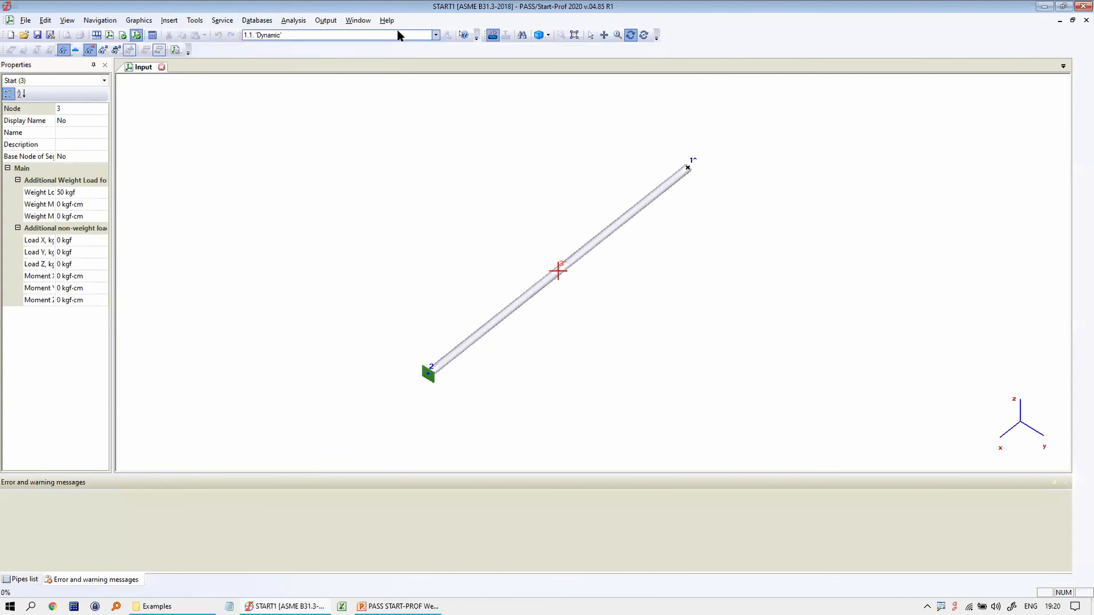
left_click(322, 20)
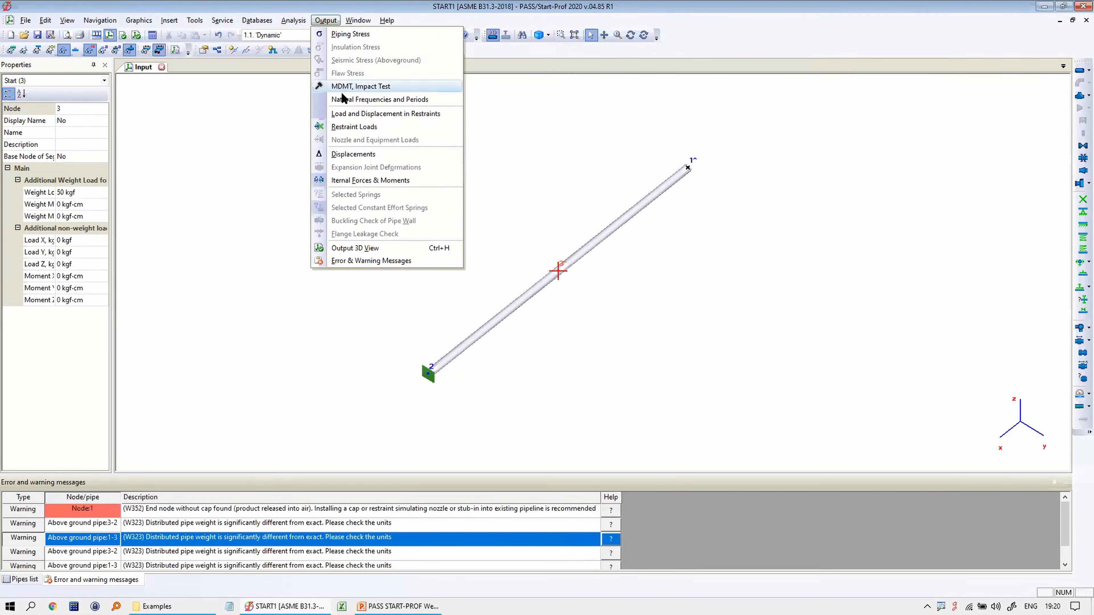
left_click(359, 100)
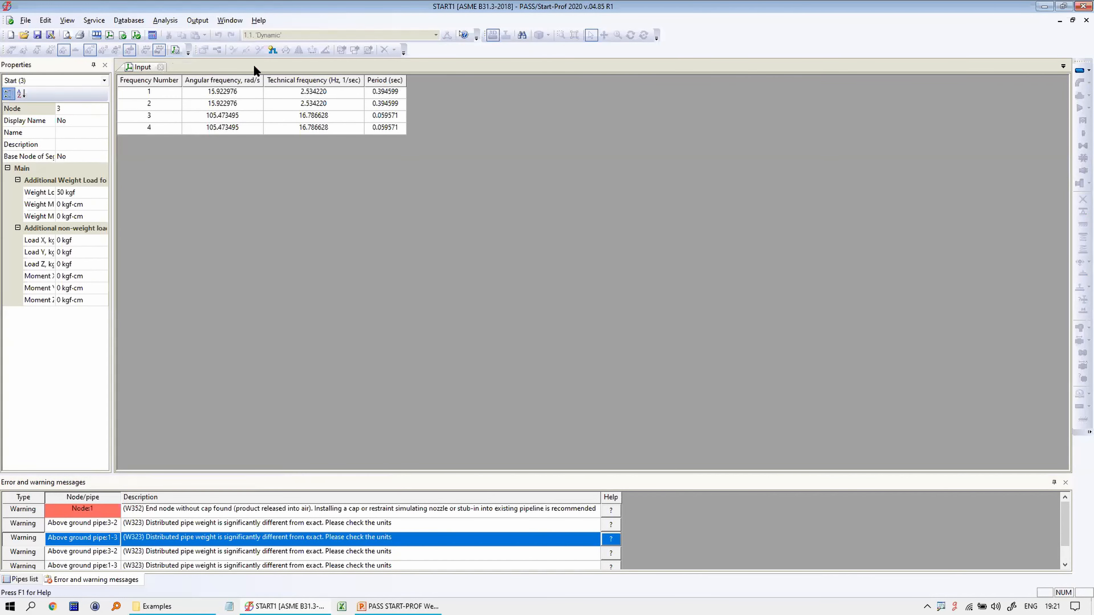
left_click(254, 67)
- Set the additional weight loads at nodes 3 and 1 to 0 kgf
double_click(559, 270)
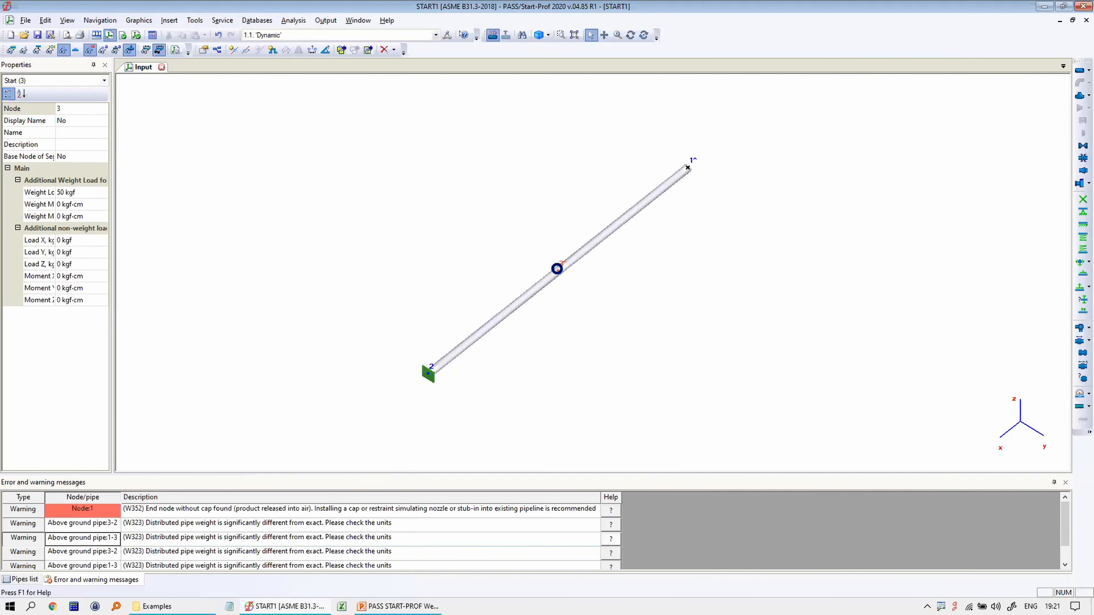
type("0")
left_click(240, 375)
double_click(688, 168)
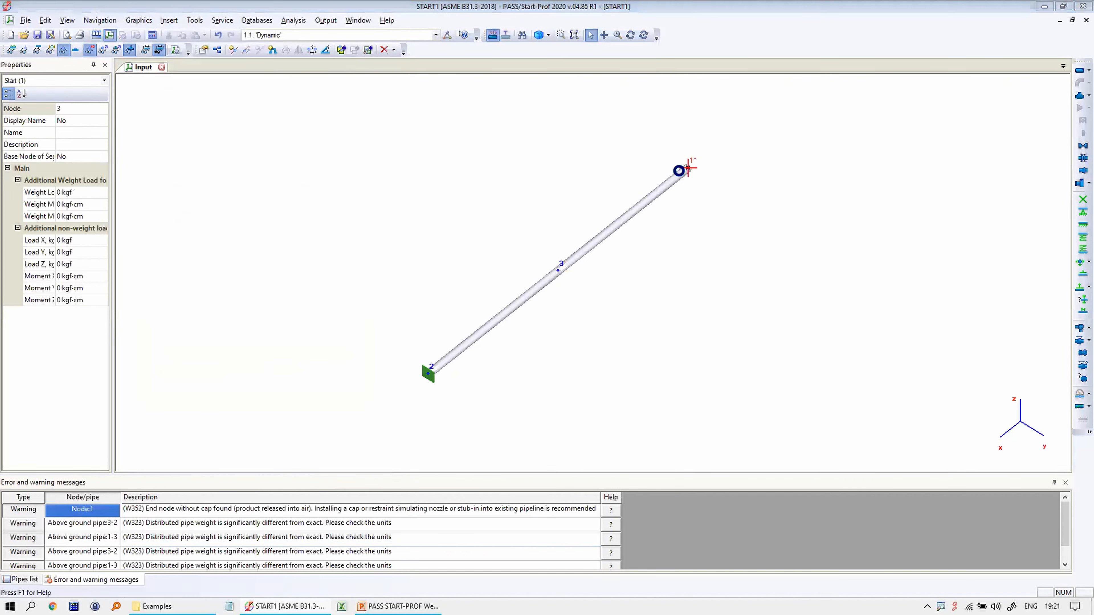
type("0")
left_click(241, 376)
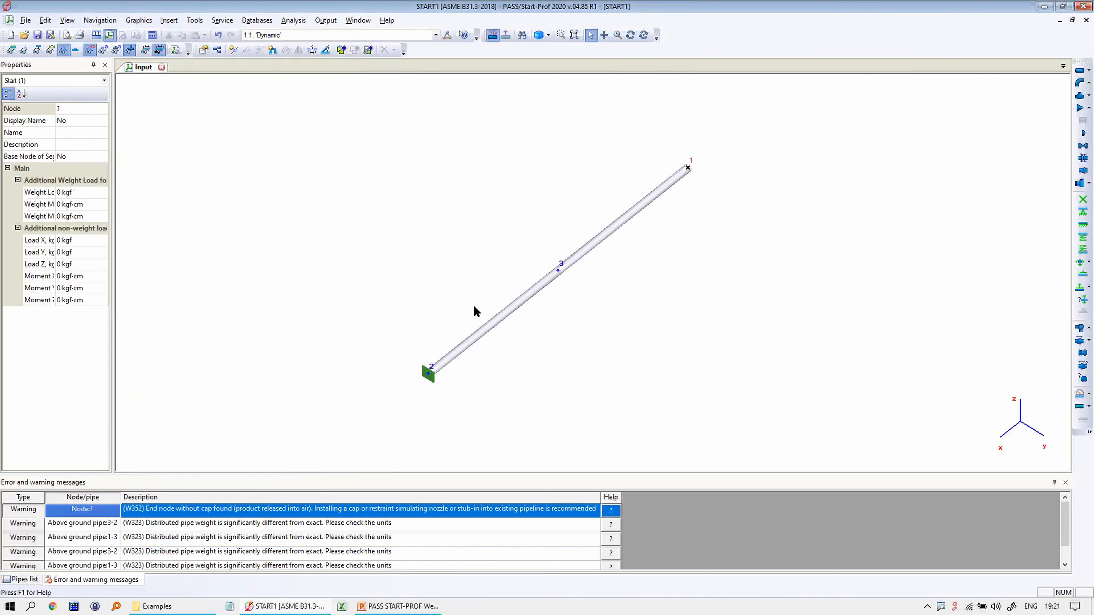
- Enable automatic pipe weight for both pipes, 3-2 and 1-3
double_click(550, 272)
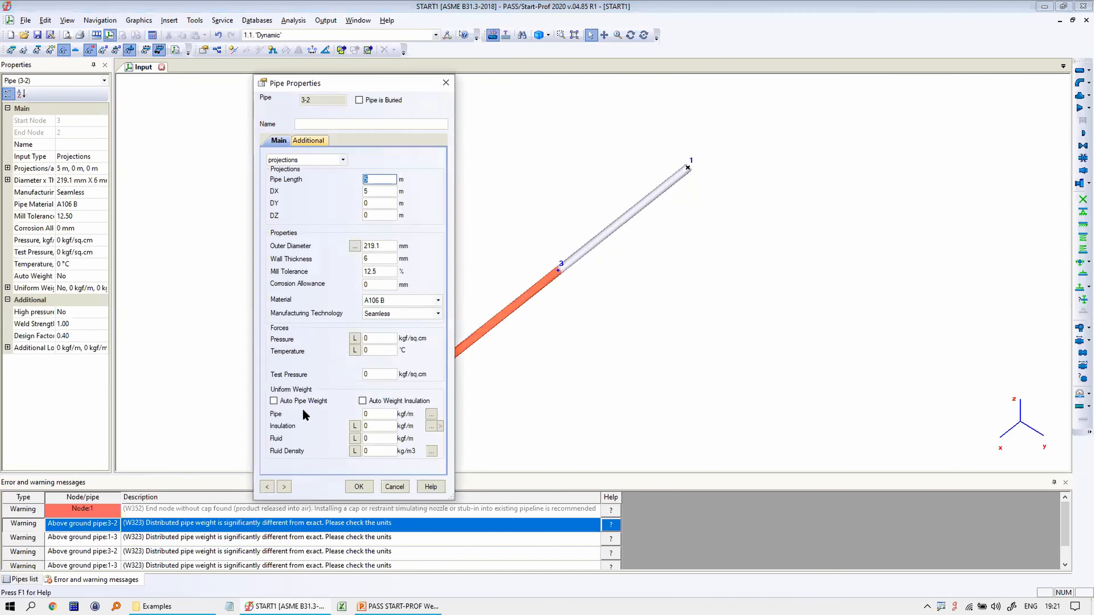
left_click(359, 487)
double_click(574, 249)
left_click(282, 399)
left_click(359, 487)
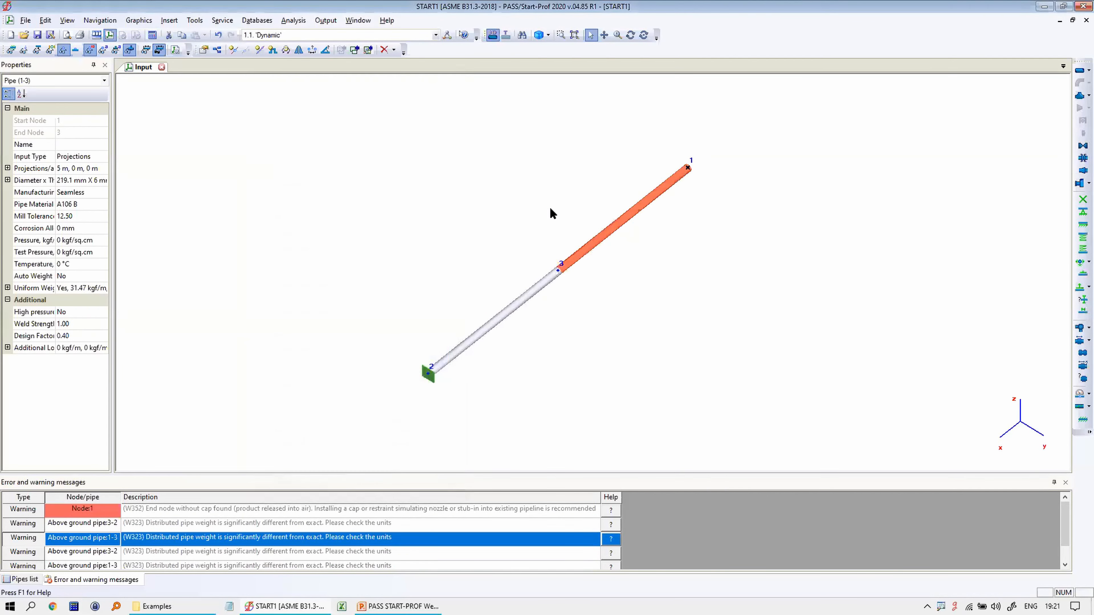
- Turn on the display of masses in the graphics settings
left_click(176, 51)
left_click(631, 235)
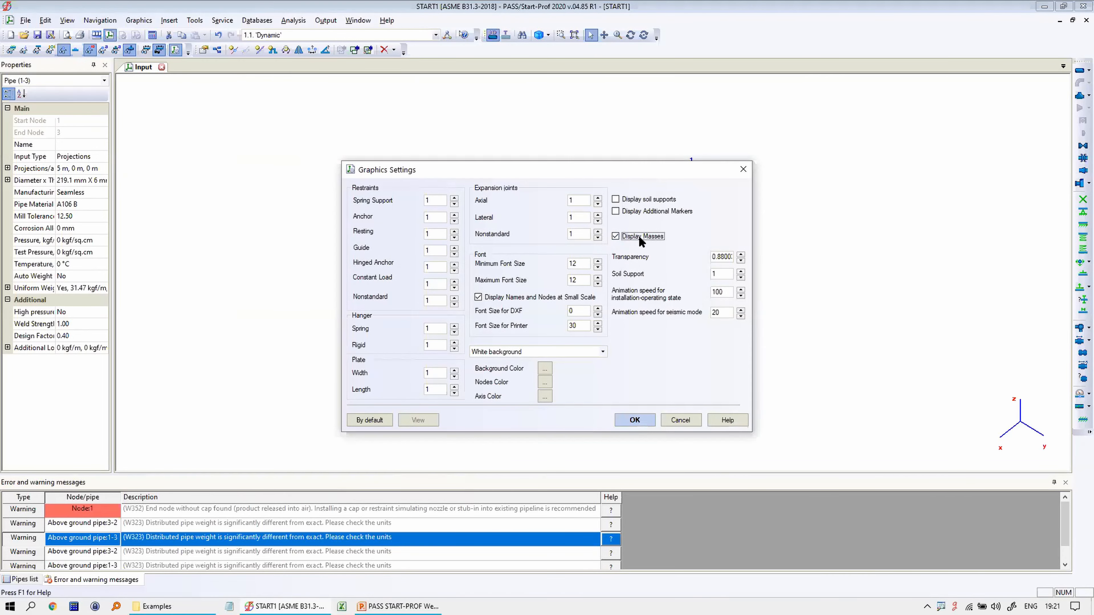
left_click(635, 420)
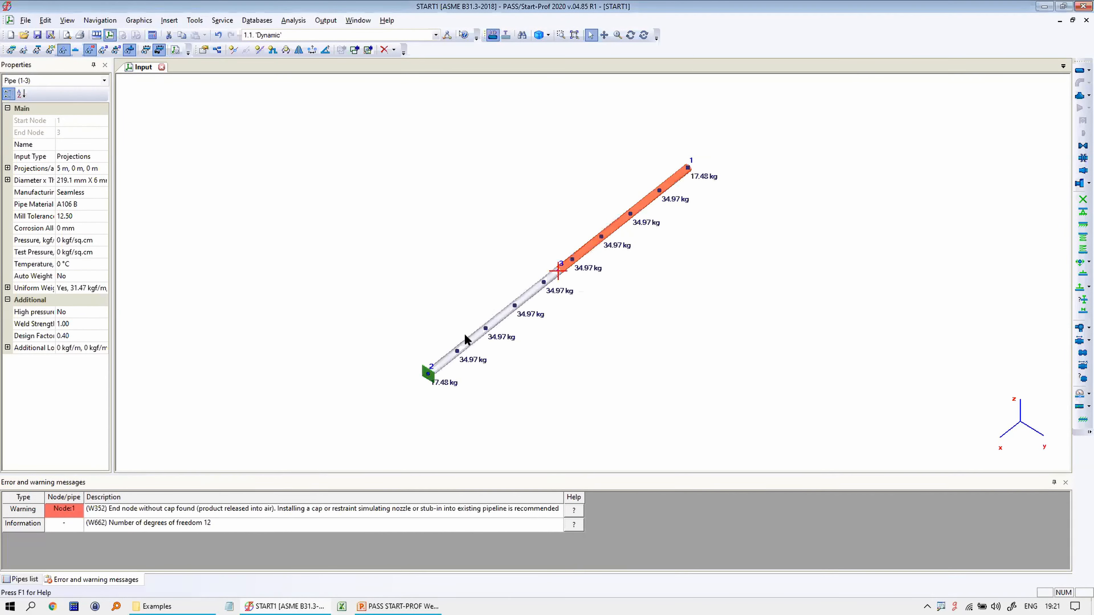
- Examine the lumped masses distributed along pipes 3-2 and 1-3 and around node 3
left_click(460, 351)
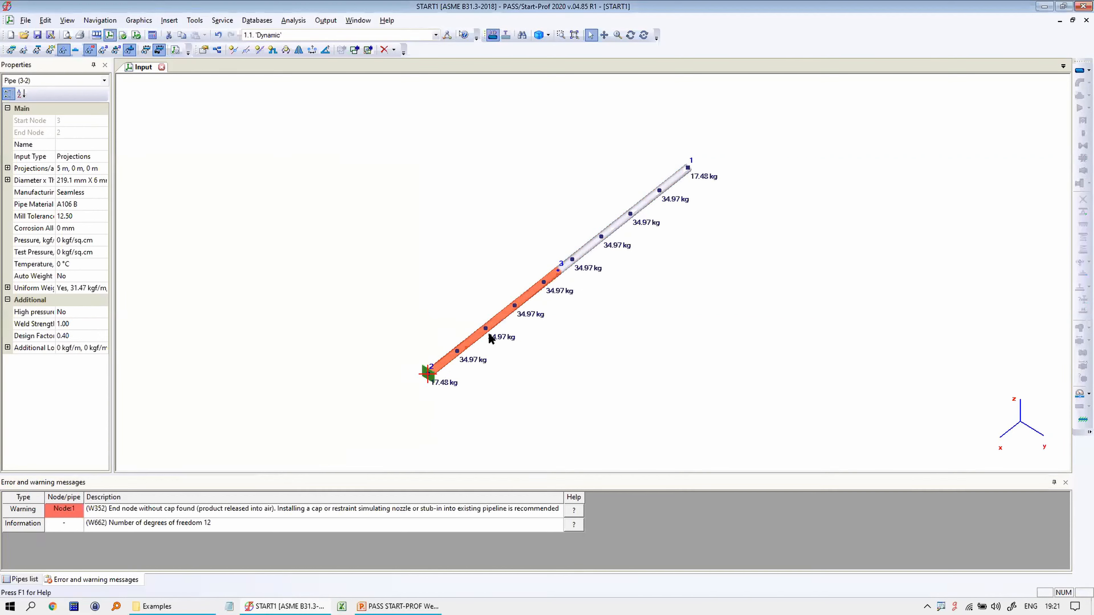
left_click(640, 198)
scroll(628, 204, "up", 5)
scroll(638, 208, "down", 5)
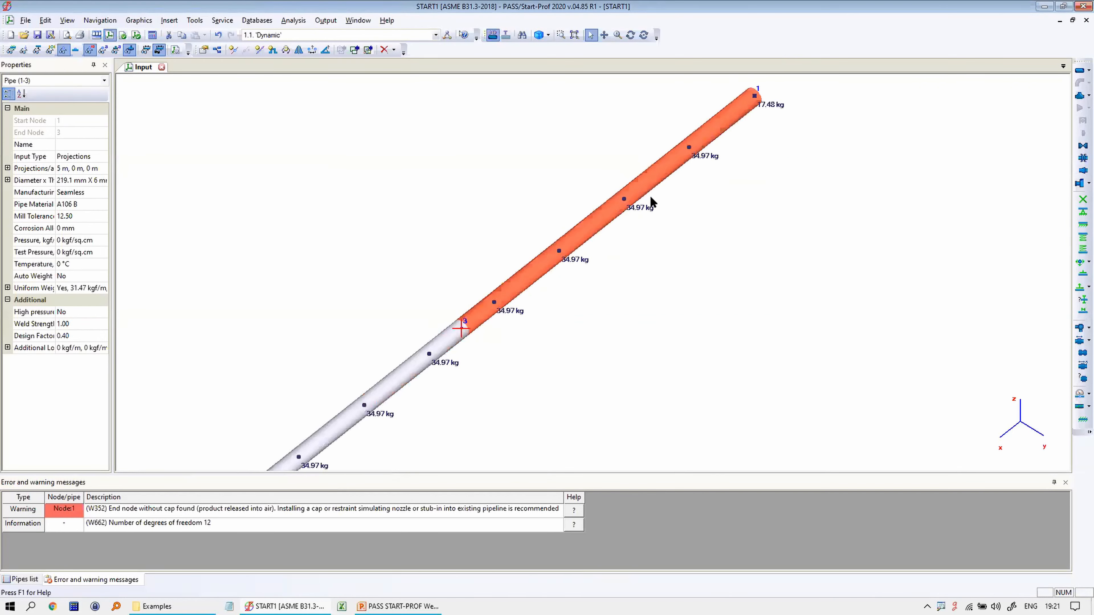
left_click(568, 274)
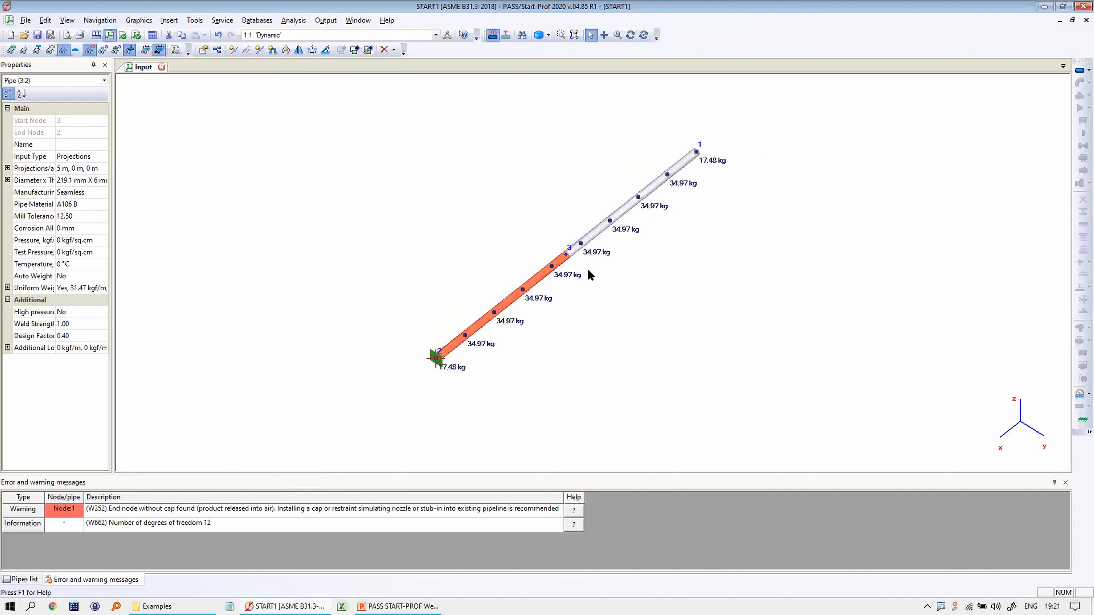
left_click(567, 256)
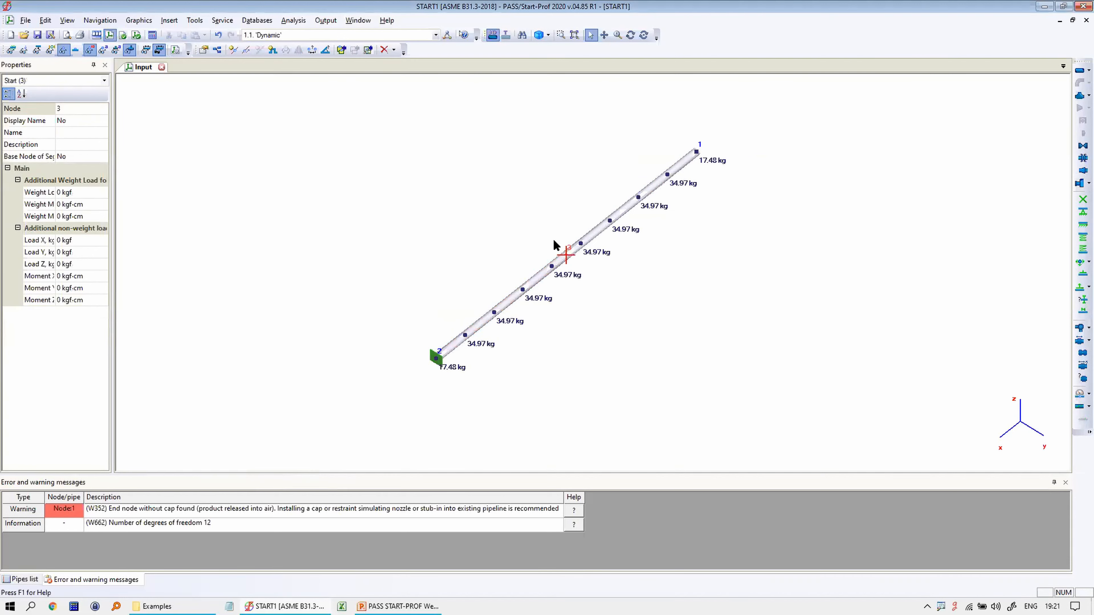
left_click(552, 266)
left_click(594, 233)
left_click(537, 278)
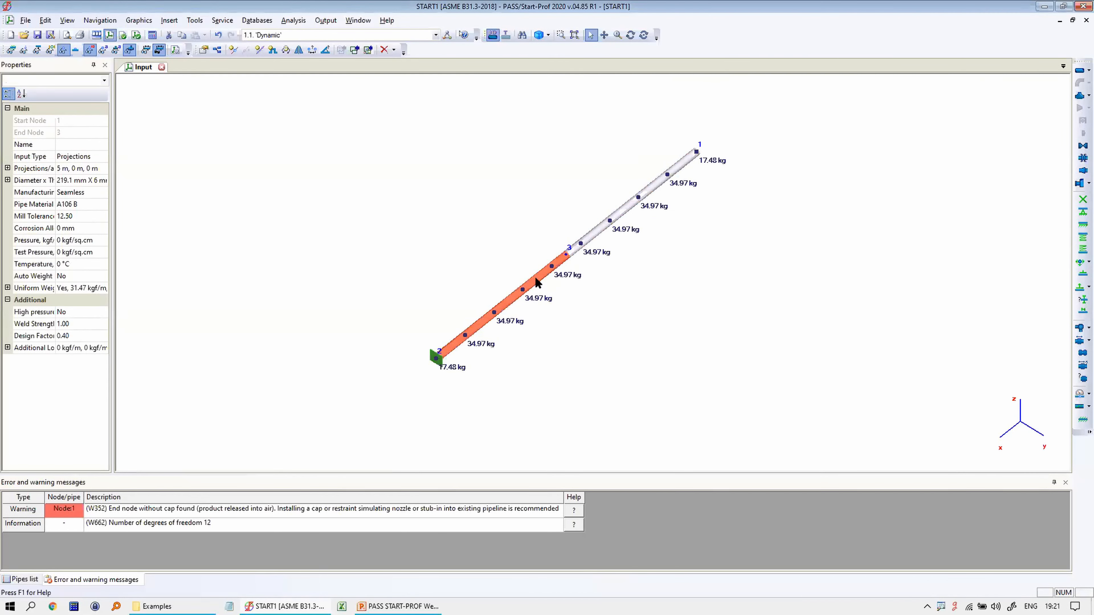
- Inspect the mass points next to node 3 from different view angles and close up
left_click(630, 35)
left_click_drag(599, 196, 639, 172)
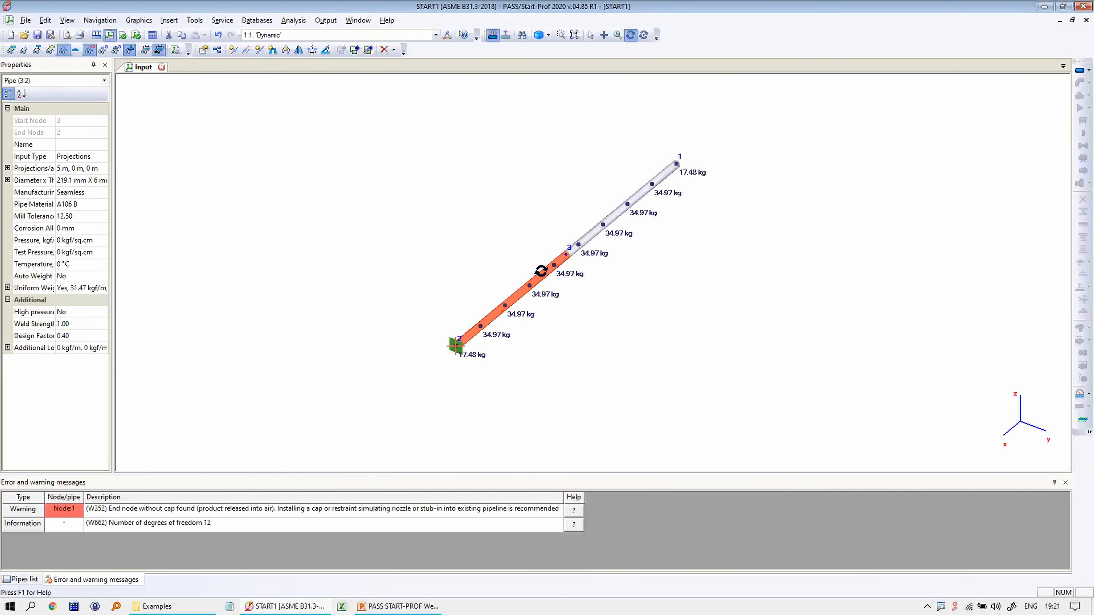
left_click(590, 35)
left_click(567, 255)
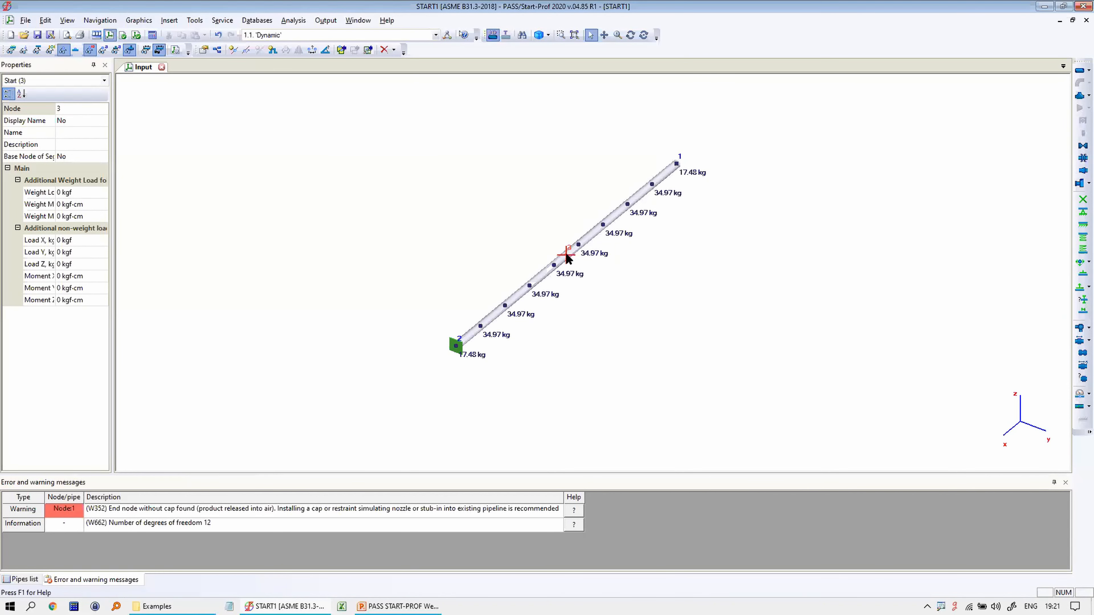
left_click(632, 35)
left_click_drag(642, 224, 518, 248)
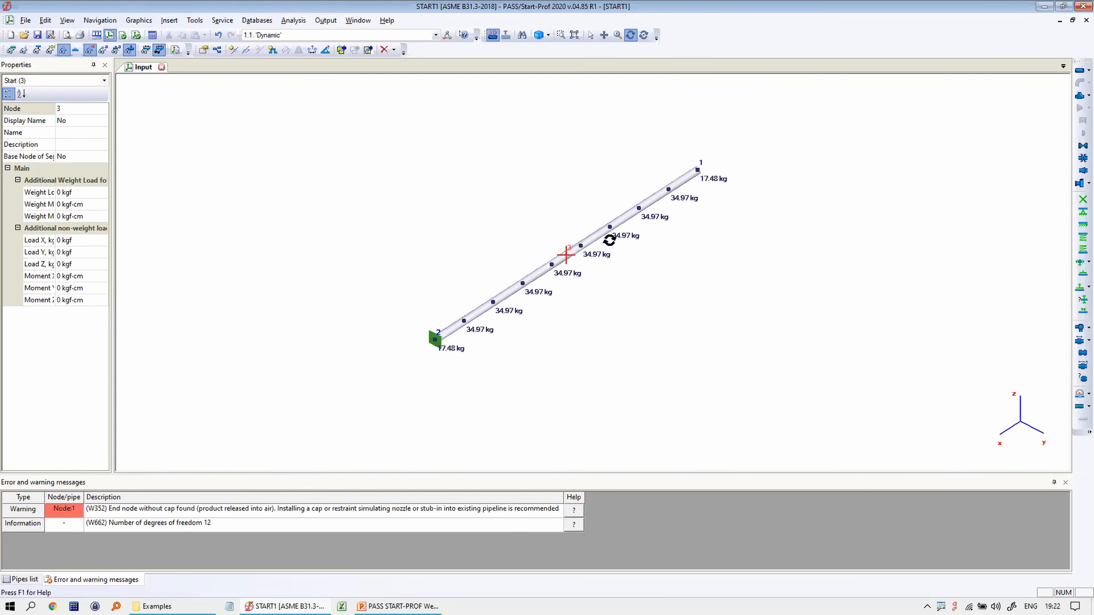
left_click(591, 36)
left_click(582, 244)
scroll(585, 246, "up", 4)
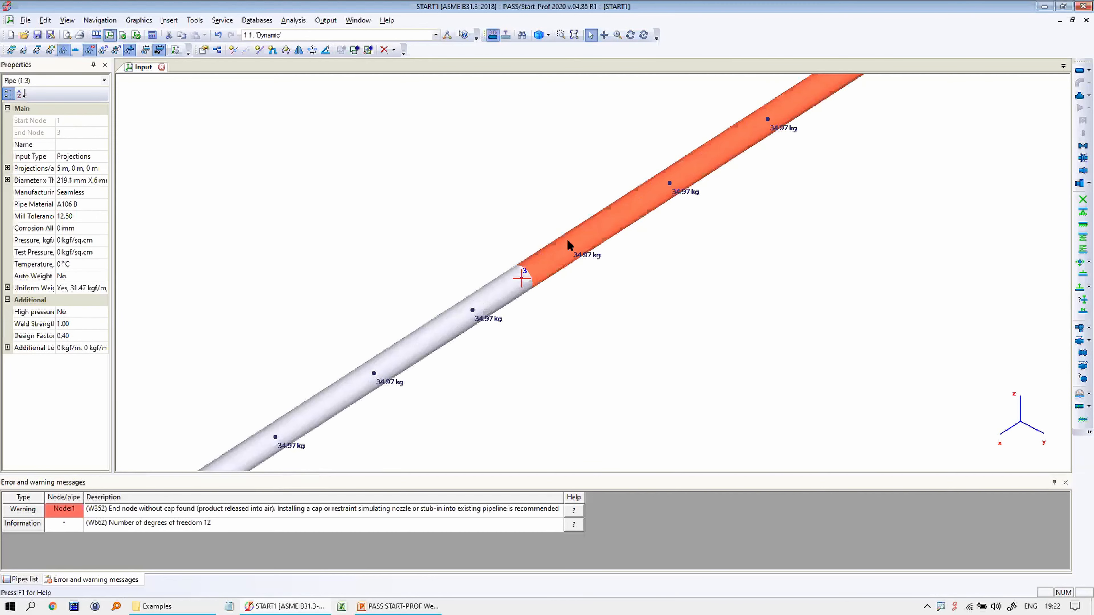
scroll(686, 211, "down", 5)
- Rerun the analysis of the pipe under its own weight and animate Mode #2 in the graphical output
left_click(152, 35)
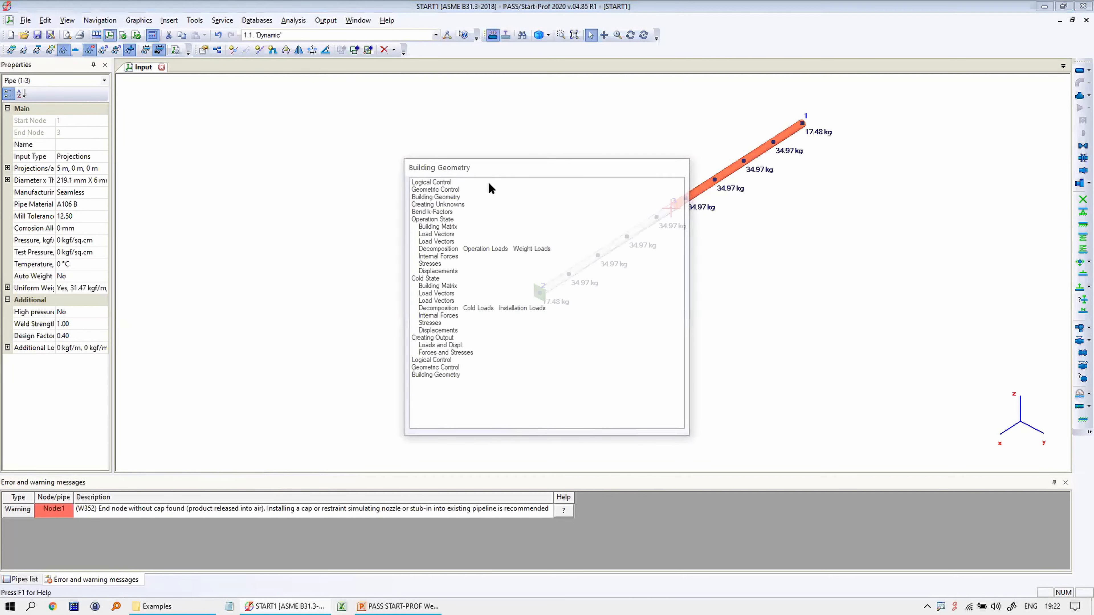
left_click(132, 35)
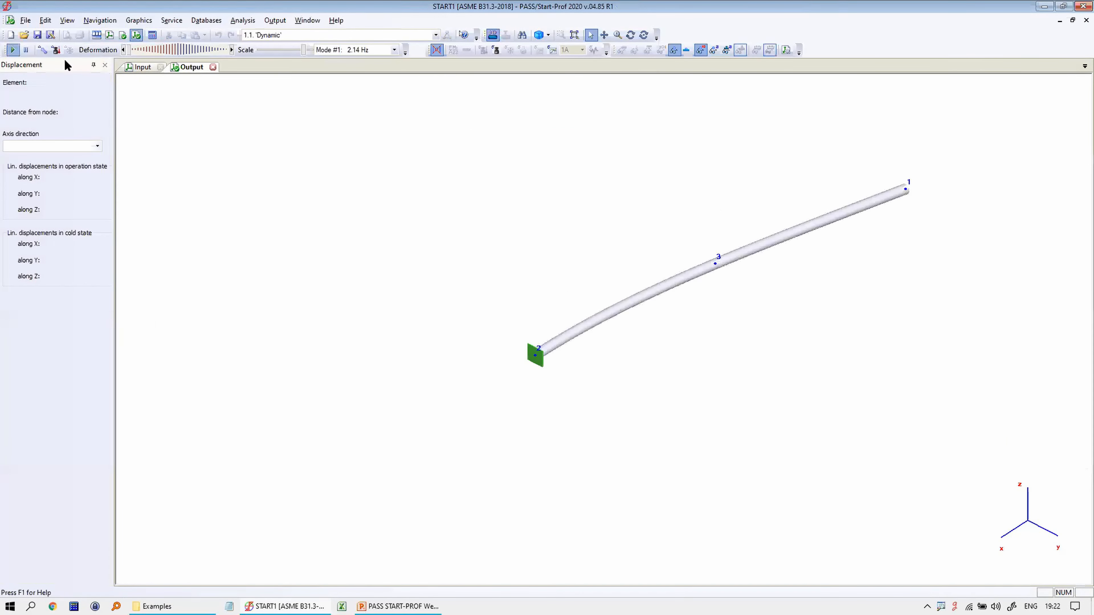
left_click(358, 50)
left_click(355, 69)
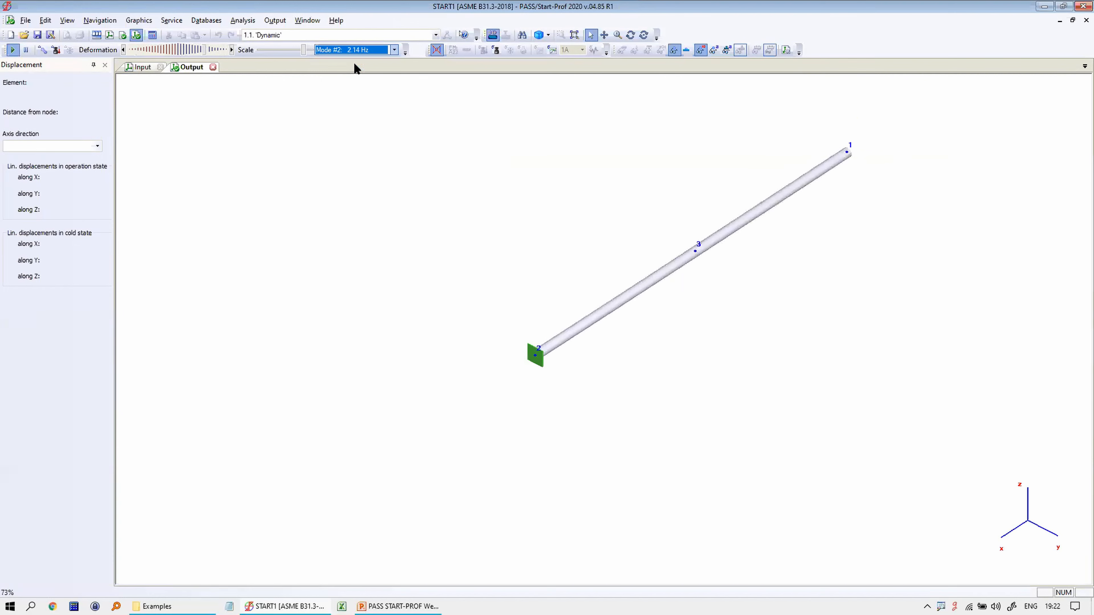
left_click(631, 35)
left_click_drag(587, 154, 687, 158)
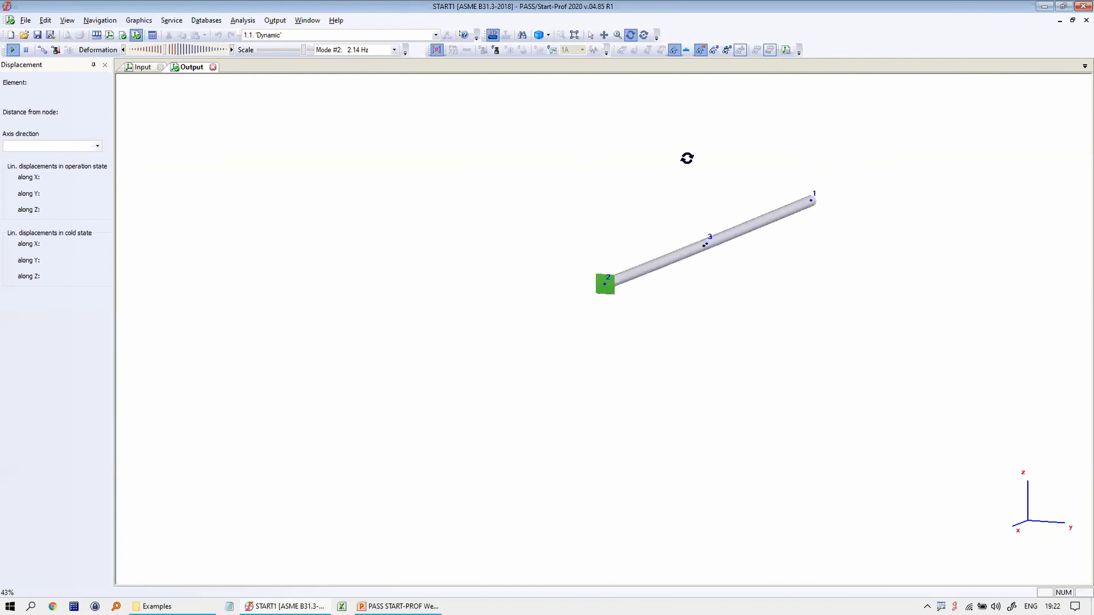
key("Escape")
- Animate vibration Modes #3, #4 and #5 one after another to examine their shapes
left_click(371, 50)
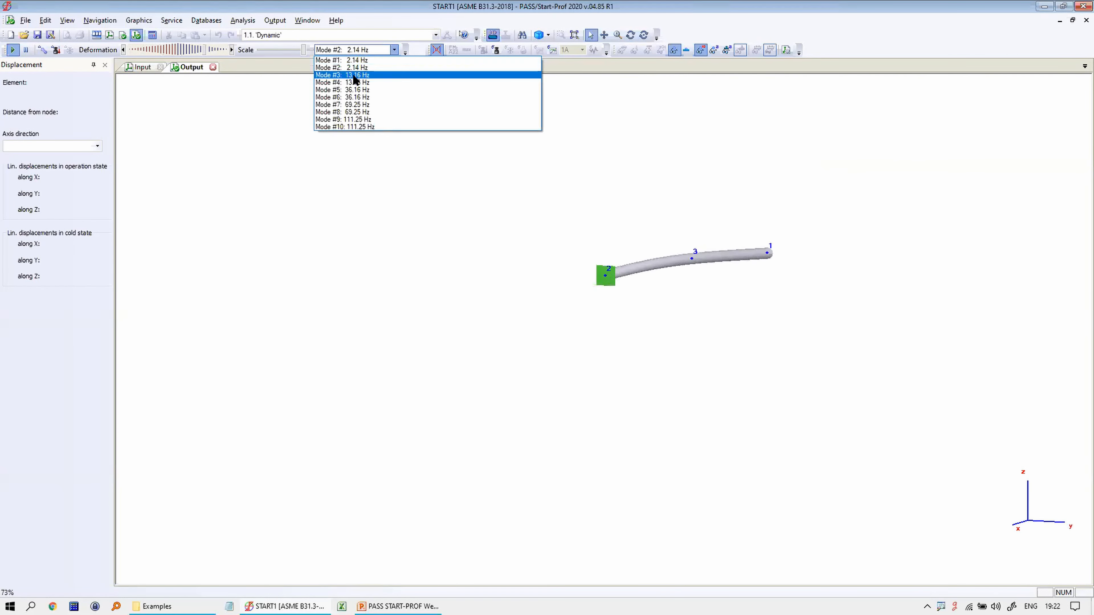
left_click(353, 75)
left_click(366, 50)
left_click(356, 83)
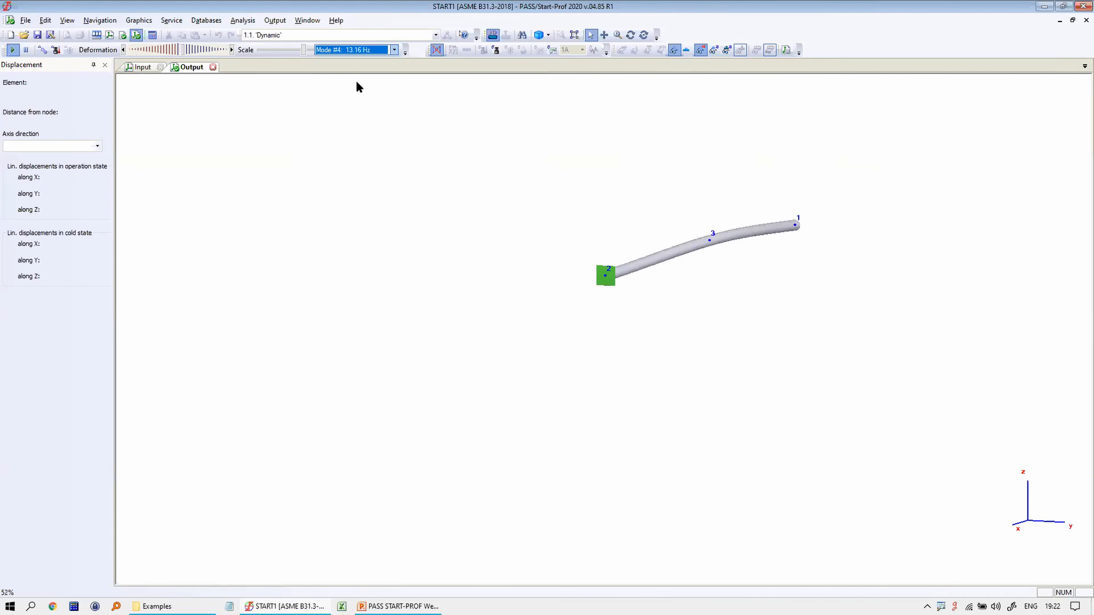
left_click(366, 50)
left_click(359, 88)
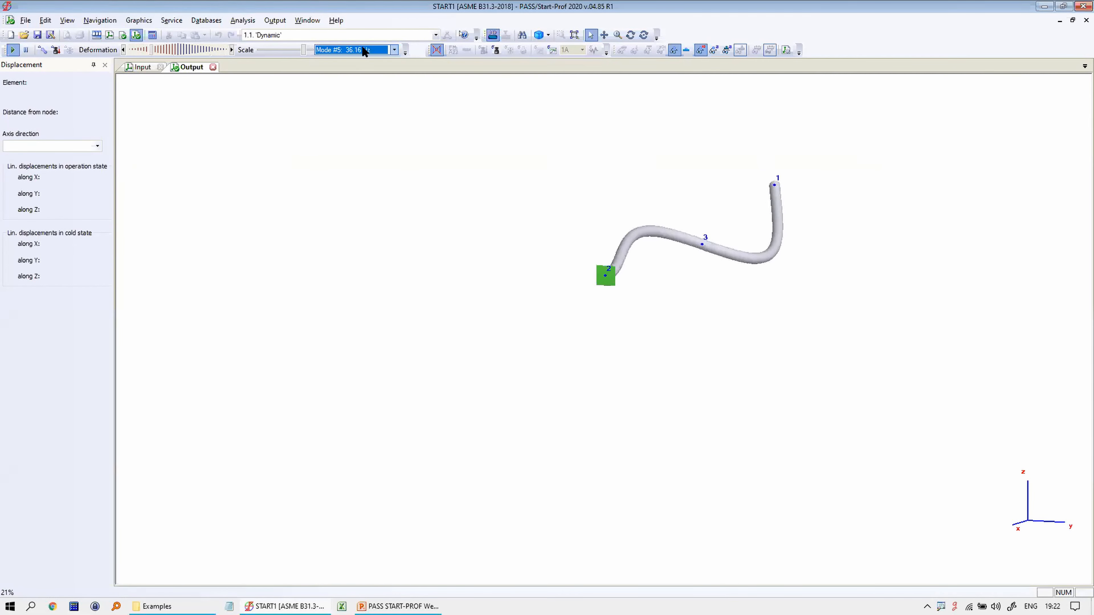
- View the animations of the higher vibration Modes #6, #9 and #10
left_click(366, 49)
left_click(360, 96)
left_click(362, 51)
left_click(353, 121)
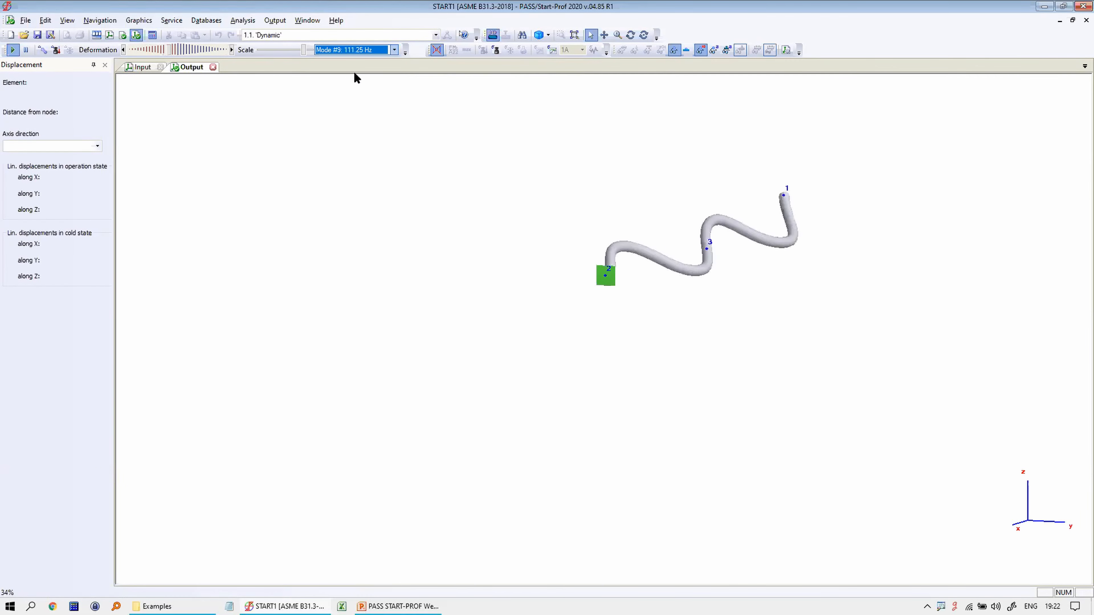
left_click(361, 49)
left_click(346, 129)
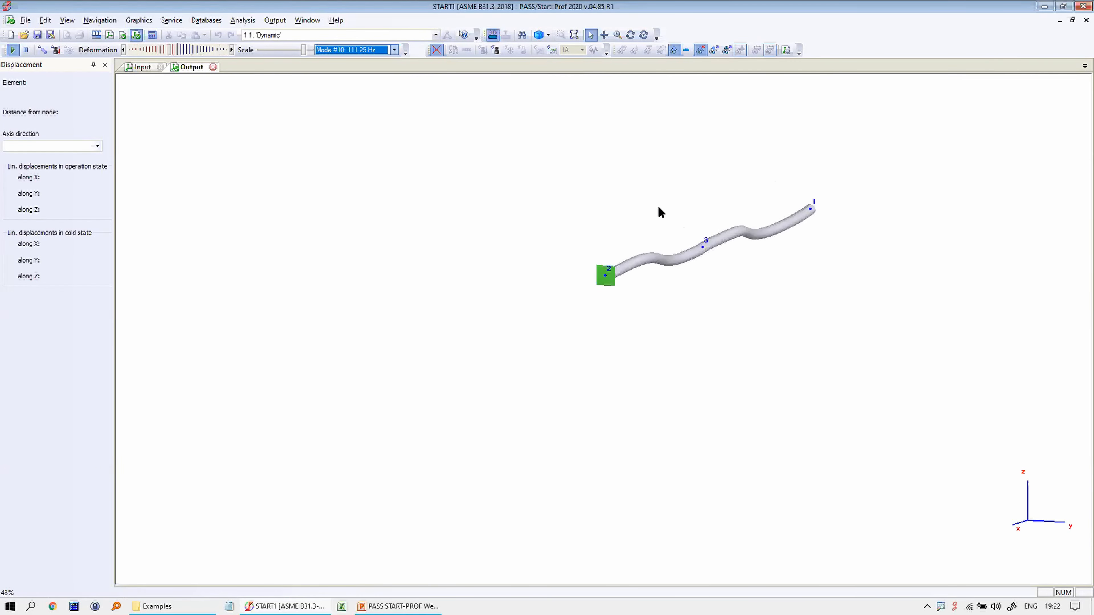
- Return to the input model of the cantilever pipe and examine the distributed mass points from a rotated, closer view
left_click(213, 66)
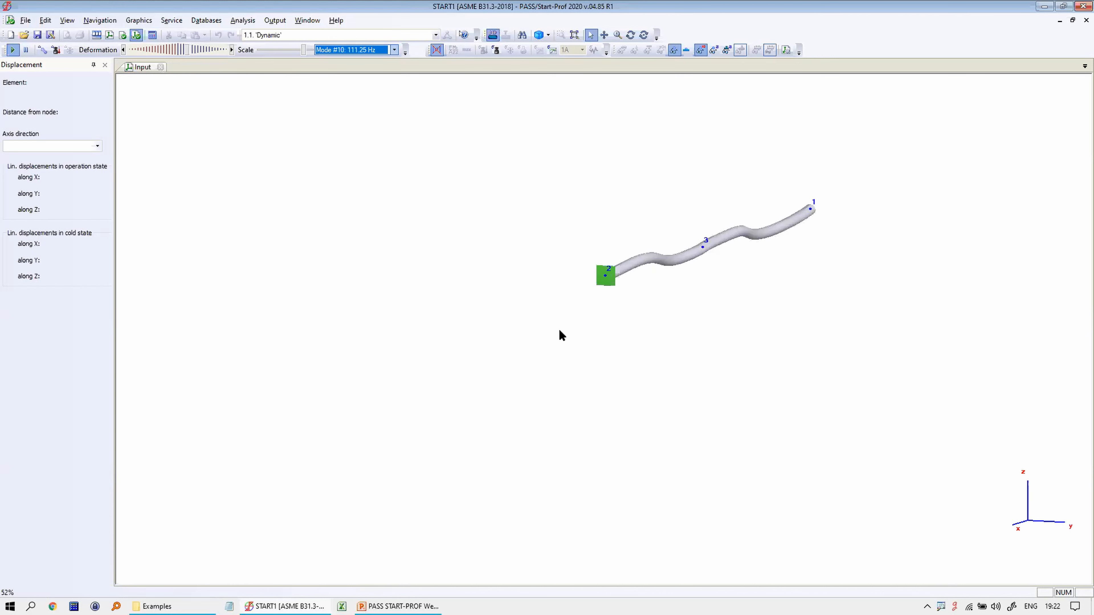
middle_click_drag(584, 245, 441, 285)
scroll(470, 277, "up", 3)
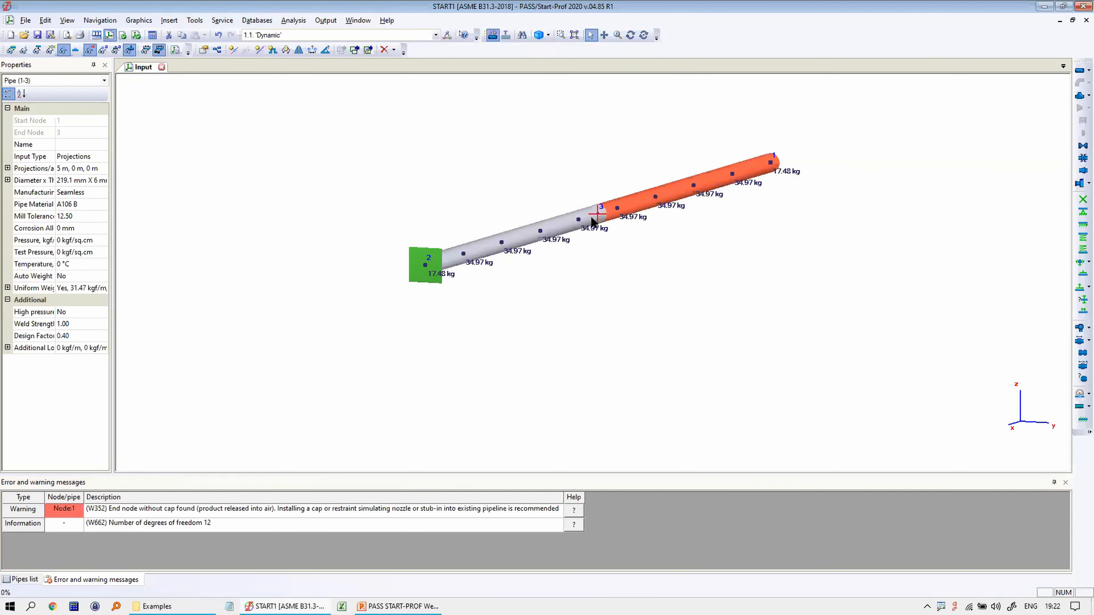
left_click(630, 35)
left_click_drag(526, 190, 559, 236)
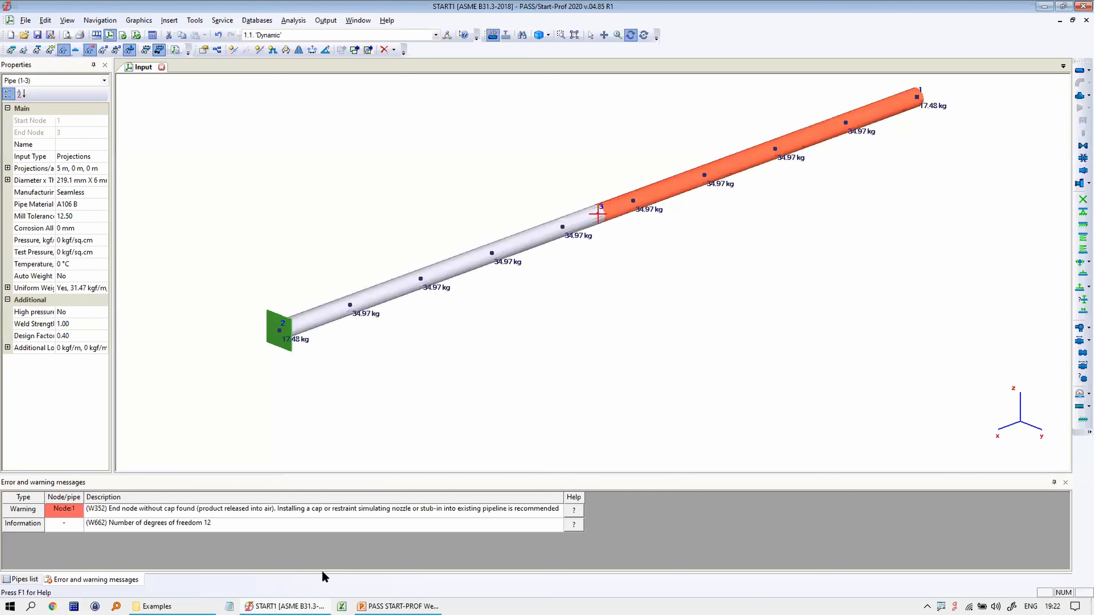
- Close the START1 model without saving changes and switch to the slideshow slide on modal analysis and automatic mass distribution
left_click(164, 71)
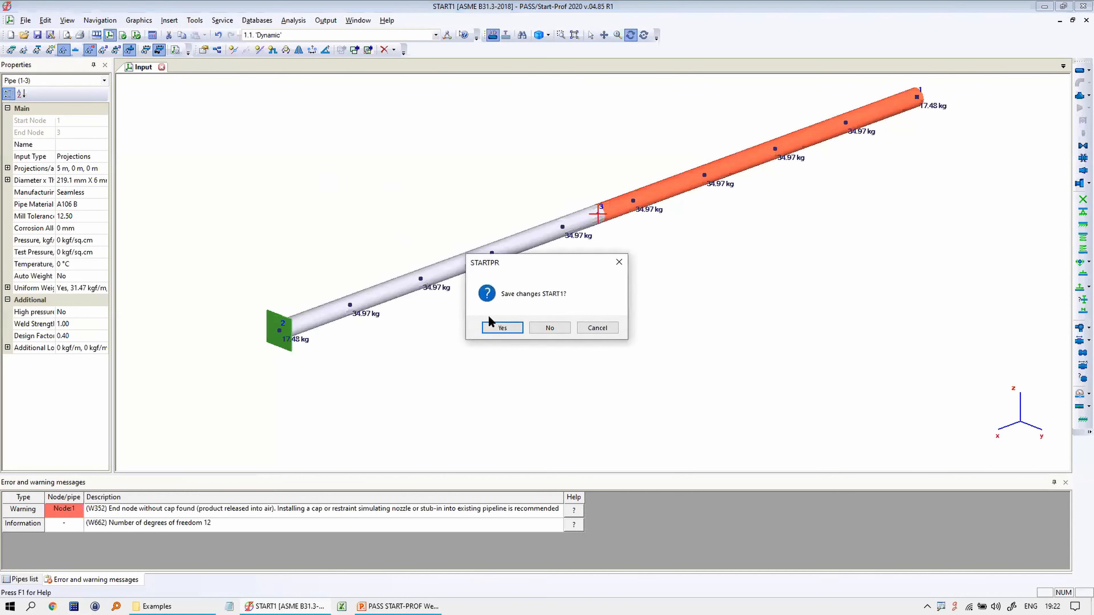
left_click(544, 327)
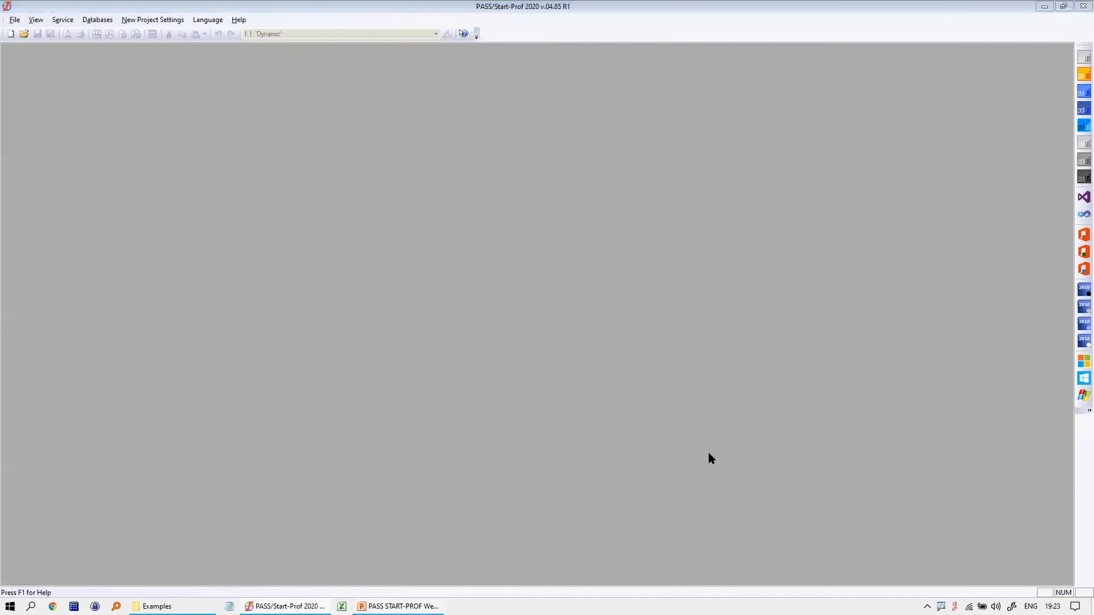
key("alt+Tab")
left_click(972, 592)
left_click(815, 479)
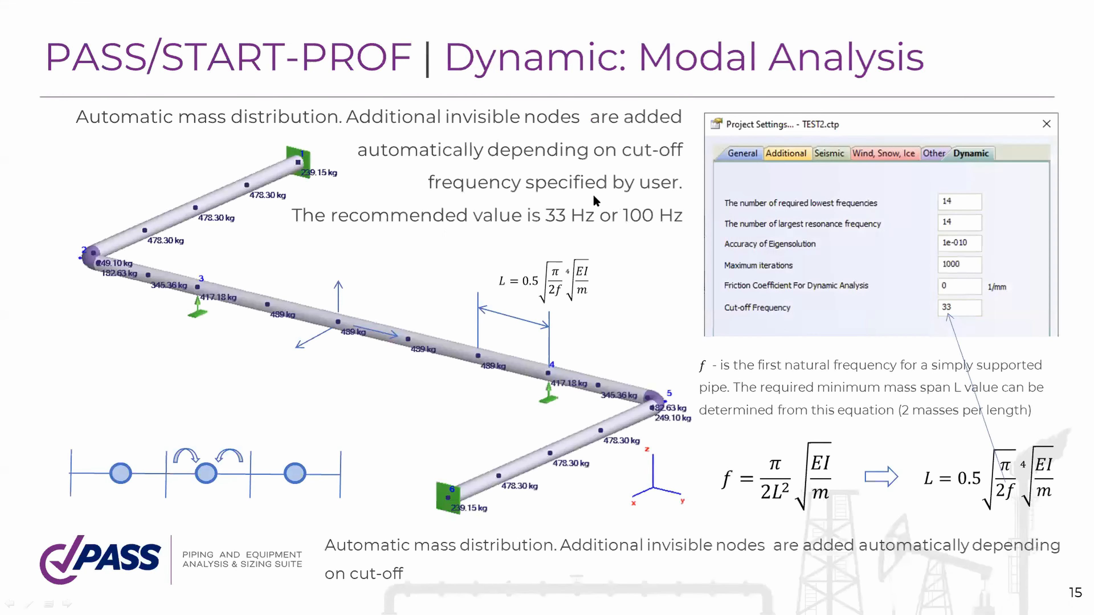
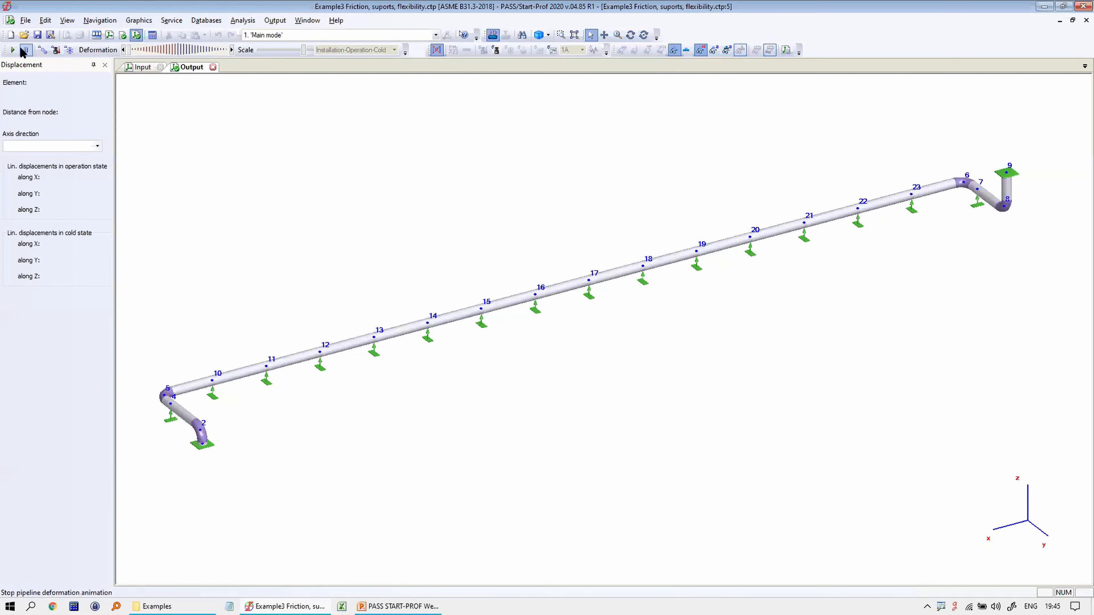
- Animate the 'Main mode' deformation of Example3, then return to the input model and locate nodes 10 and 11 from the lifted-support notes
left_click(13, 50)
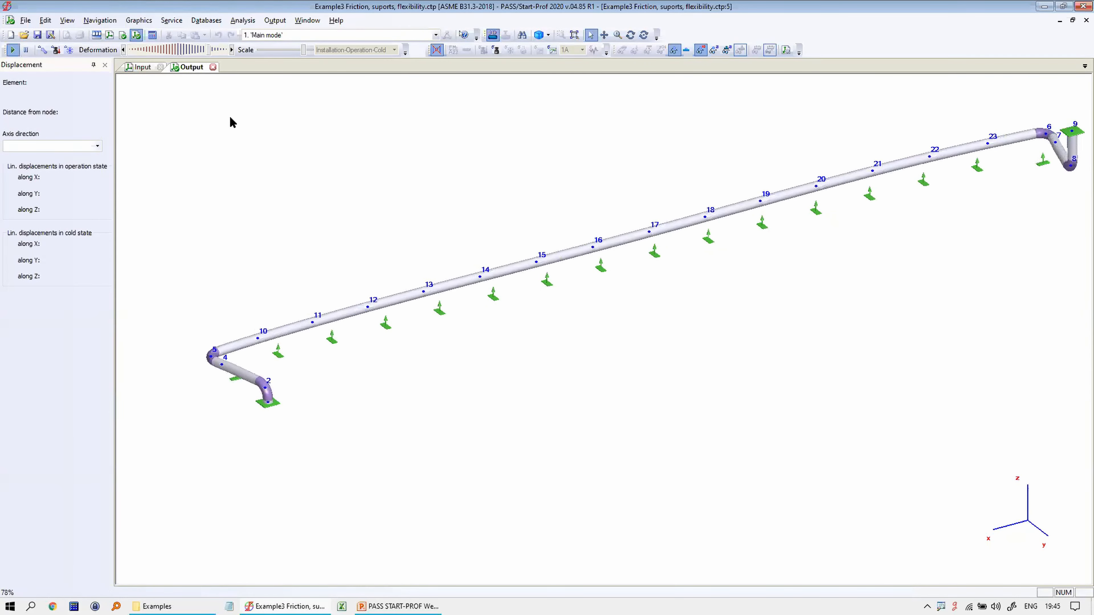
left_click(213, 67)
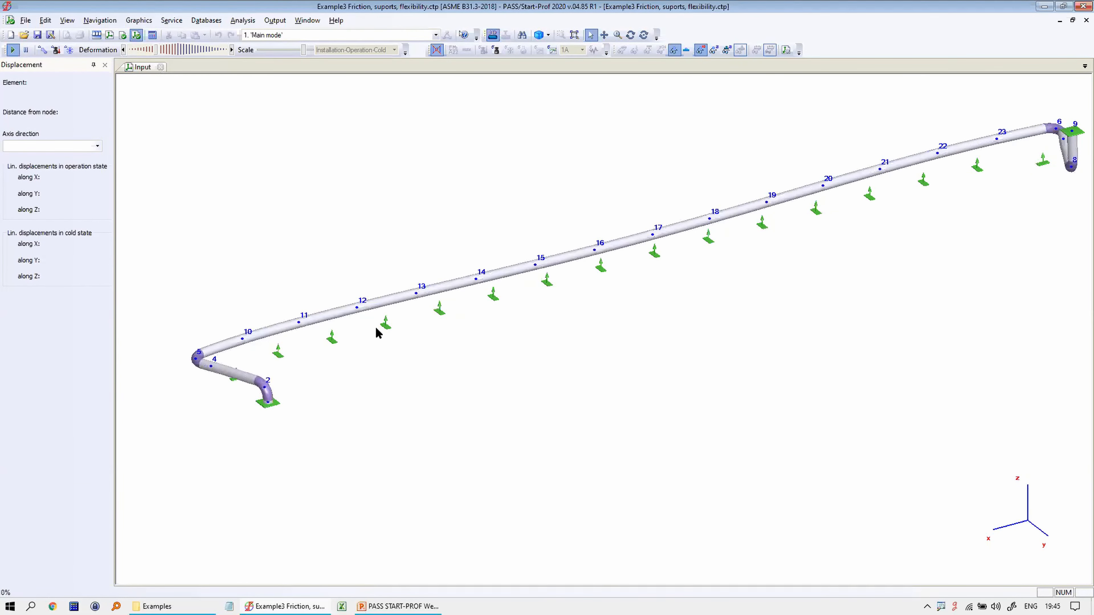
left_click(342, 278)
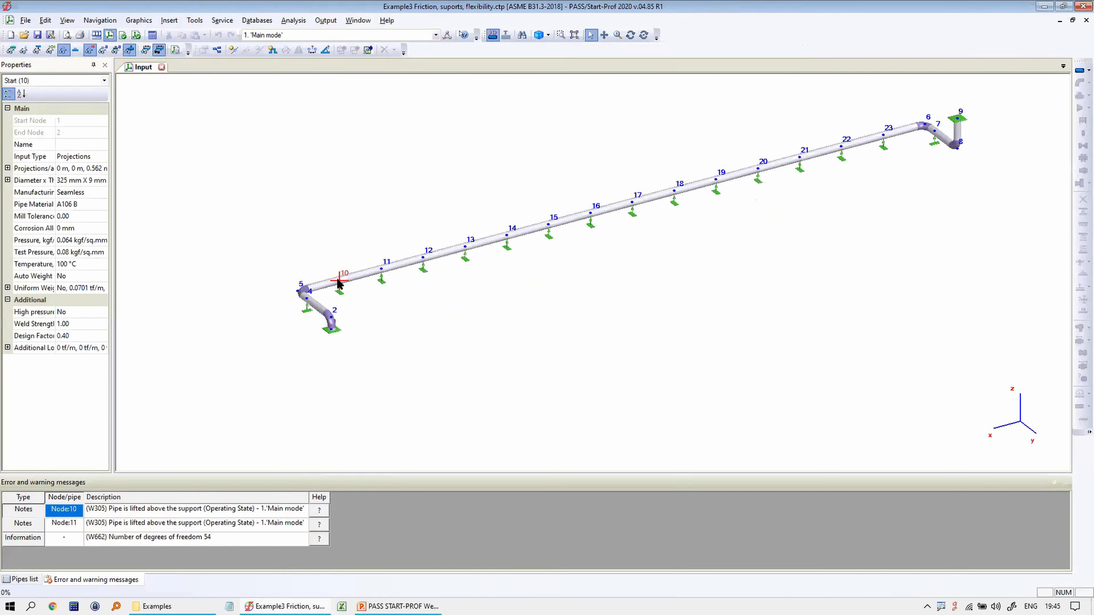
left_click(154, 524)
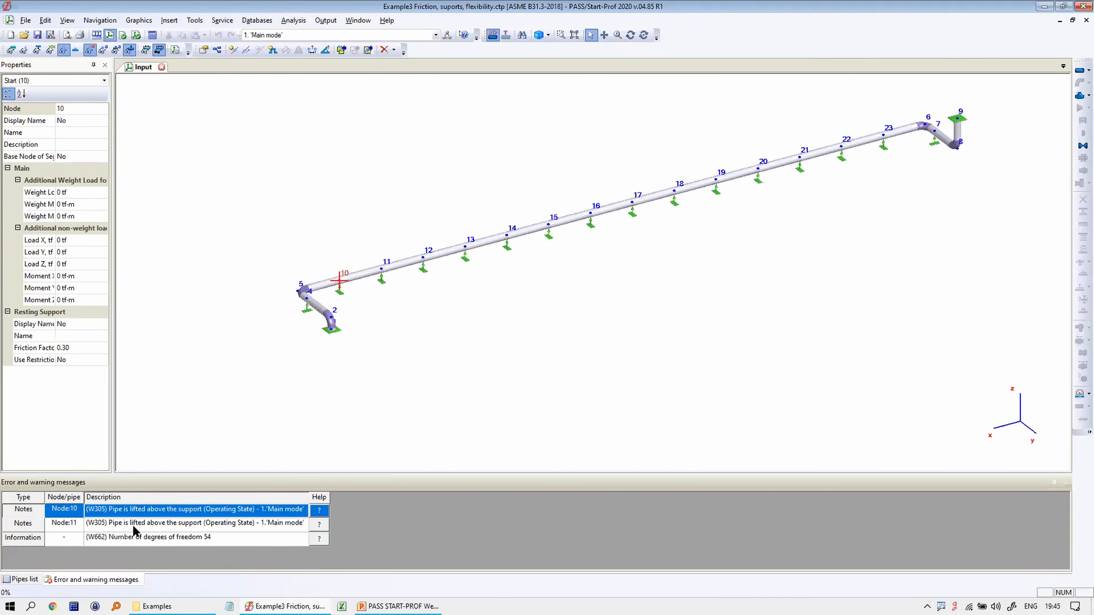
middle_click_drag(352, 304, 233, 379)
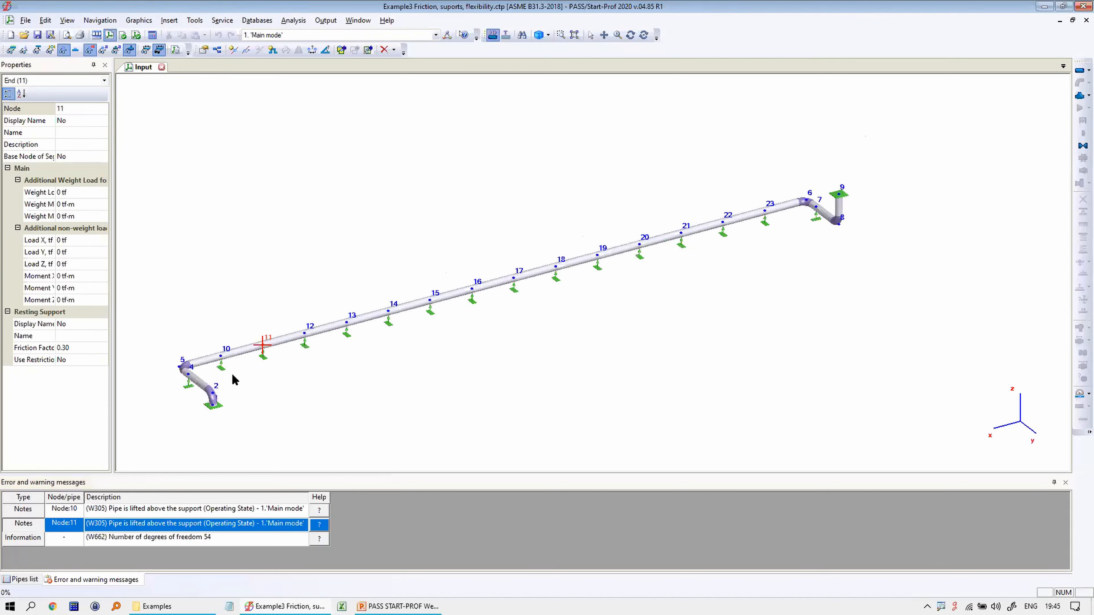
left_click(149, 512)
left_click(149, 510)
left_click(153, 520)
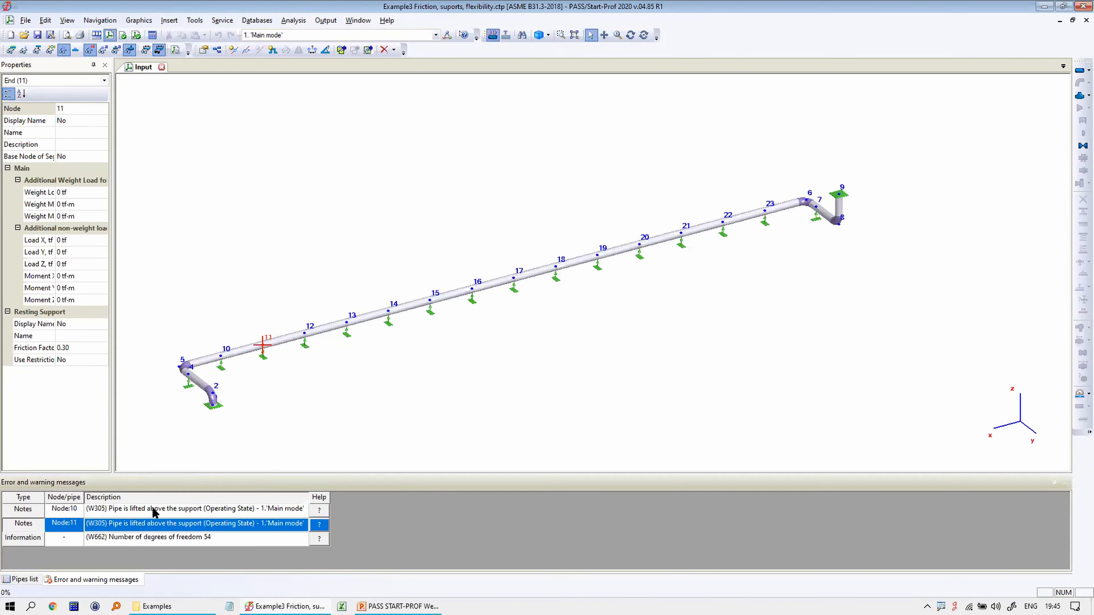
left_click(155, 512)
left_click(153, 520)
left_click(156, 513)
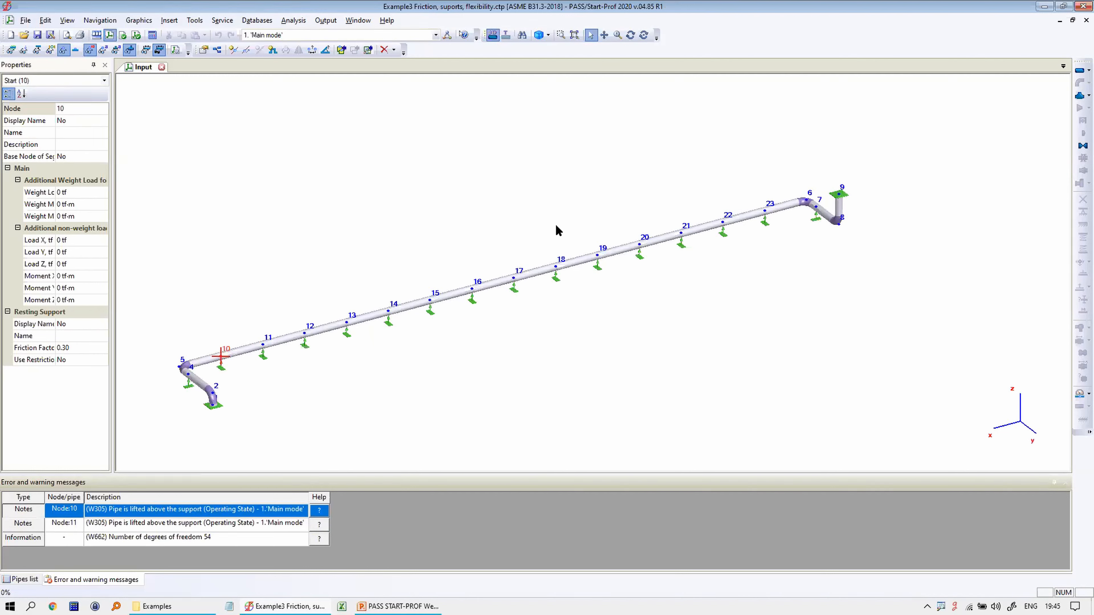
- Open the graphical output for the 1.1 'Dynamic' mode and animate Mode #1, examining it from above and in an isometric view
left_click(137, 35)
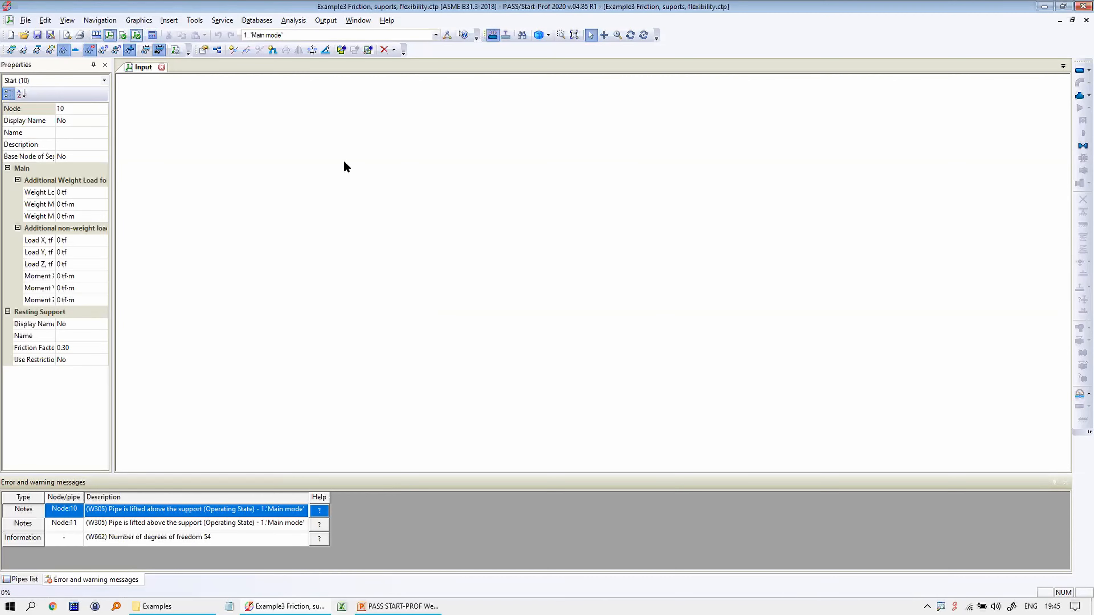
left_click(293, 35)
left_click(271, 52)
left_click(12, 49)
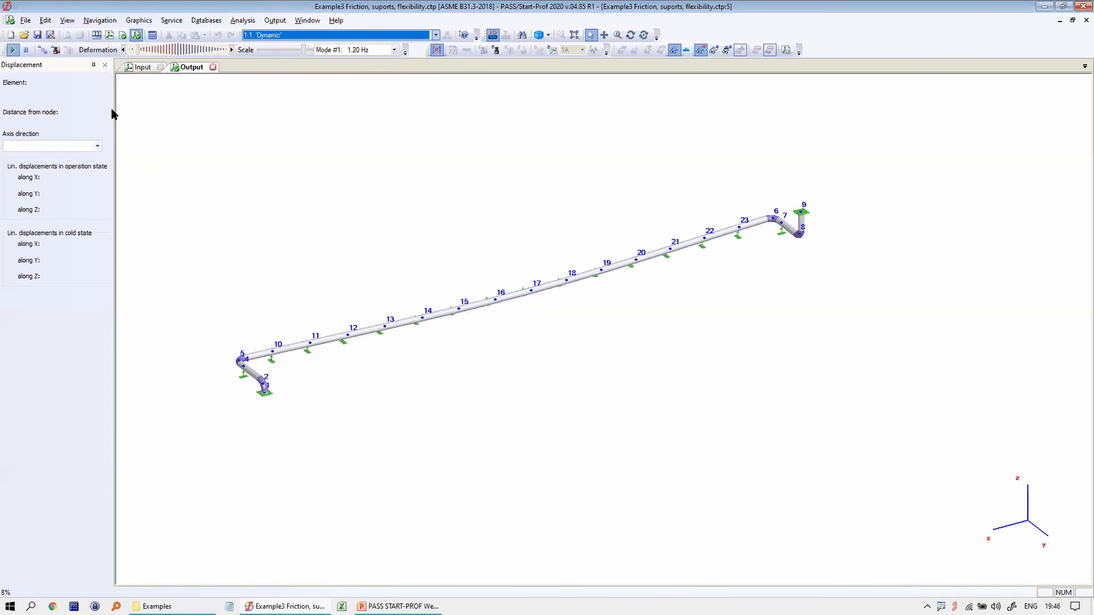
left_click(631, 35)
left_click_drag(535, 186, 510, 247)
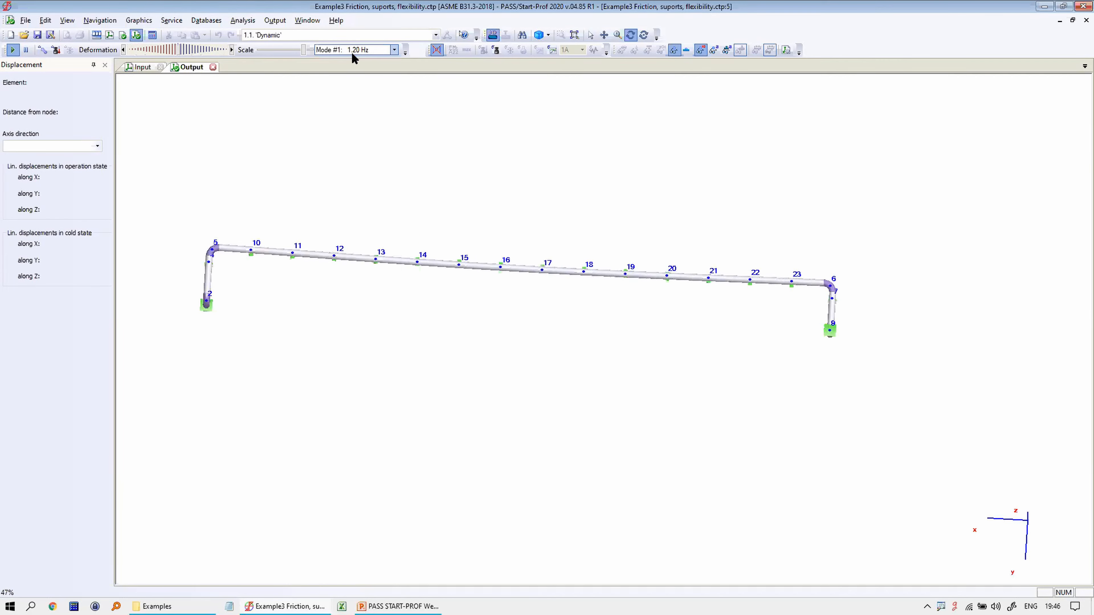
left_click_drag(422, 250, 689, 143)
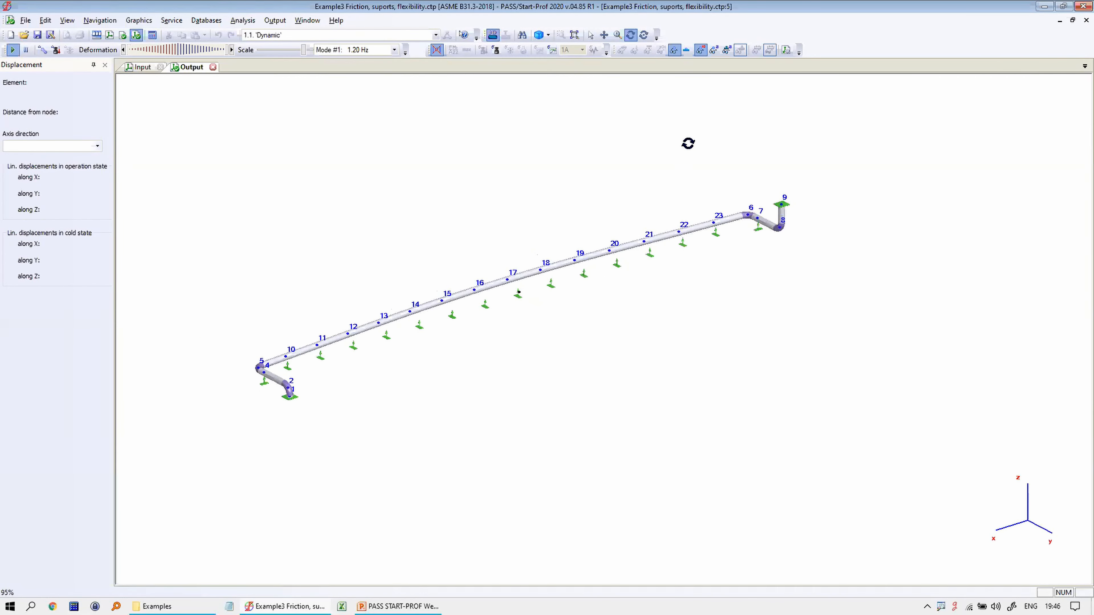
scroll(521, 288, "up", 2)
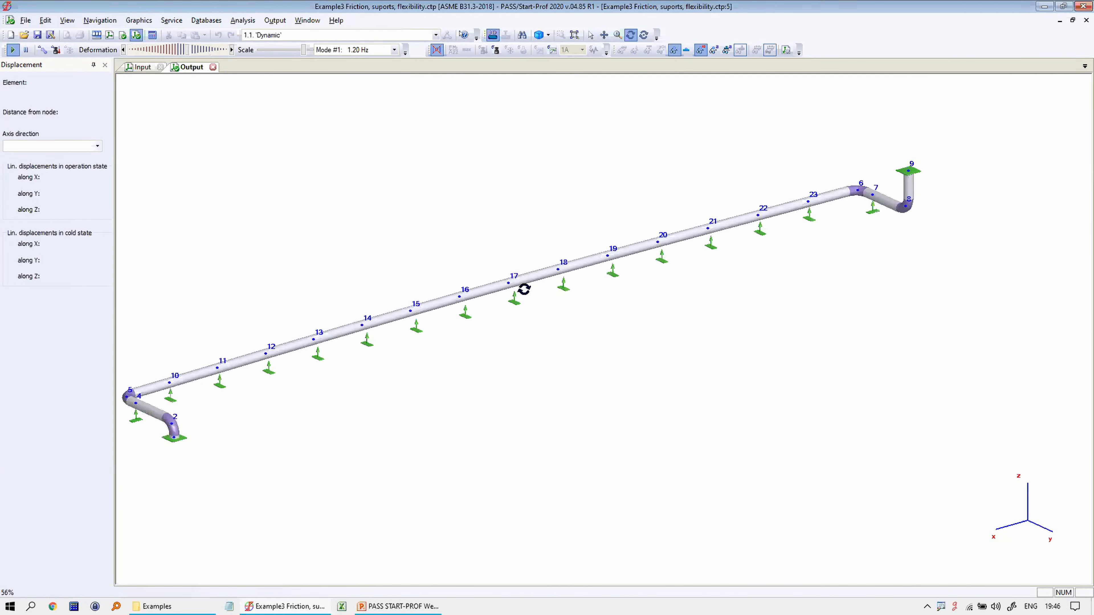
- Return to the input model, view it from above, sketch the first mode shape over the long run, and clear the markup
left_click(212, 66)
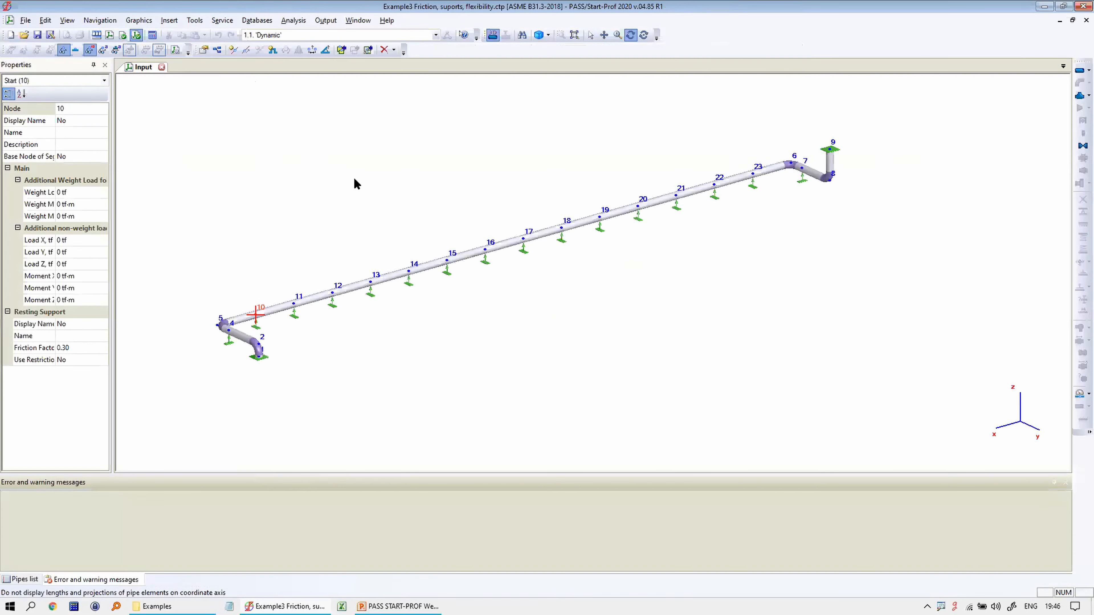
left_click(630, 35)
left_click_drag(583, 267, 438, 327)
key("ctrl+alt+g")
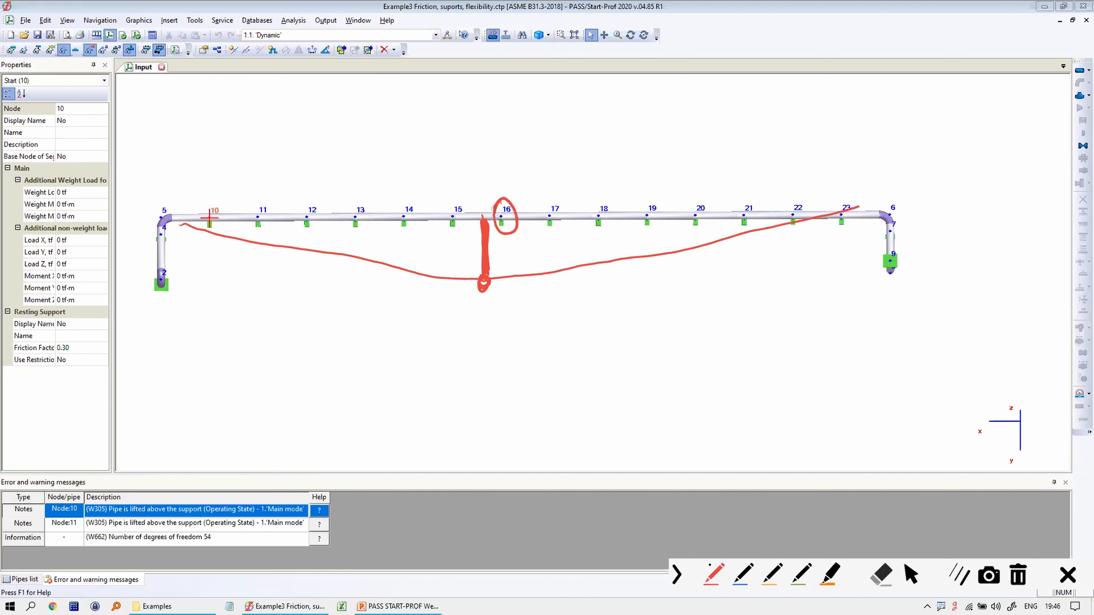
key("Escape")
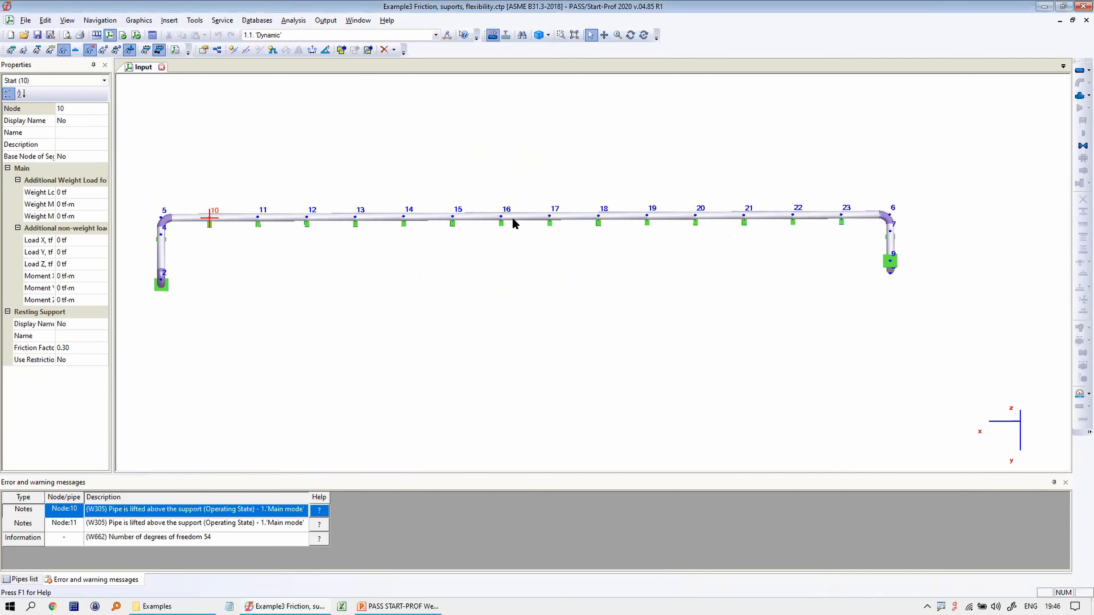
- Replace the resting support at node 17 with a single-direction guide, using a friction factor of 0.3
key("Delete")
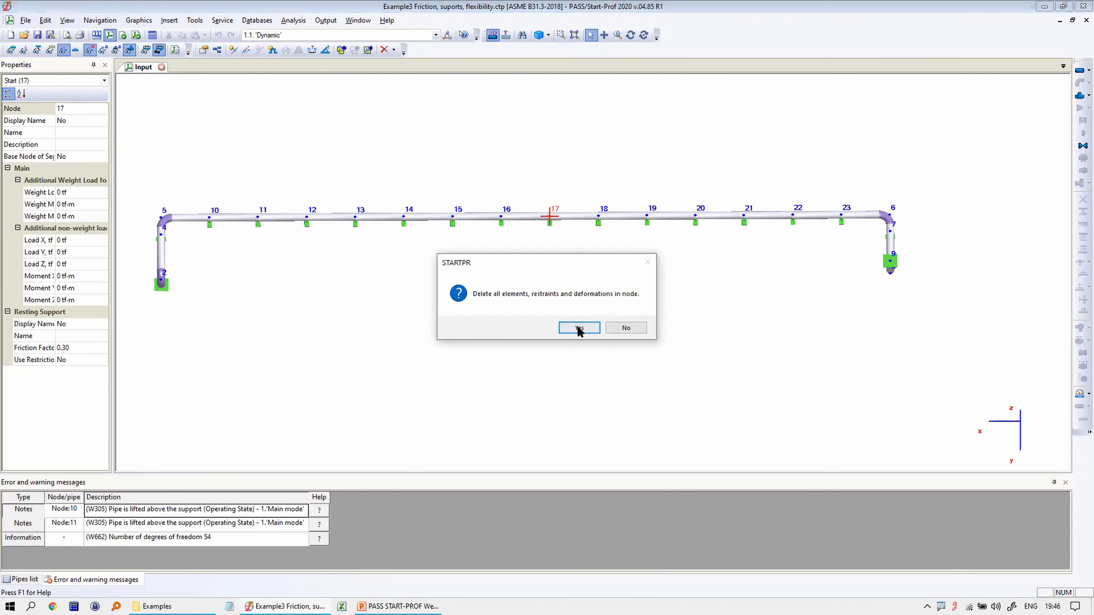
left_click(579, 328)
left_click(1087, 262)
left_click(999, 262)
left_click(532, 390)
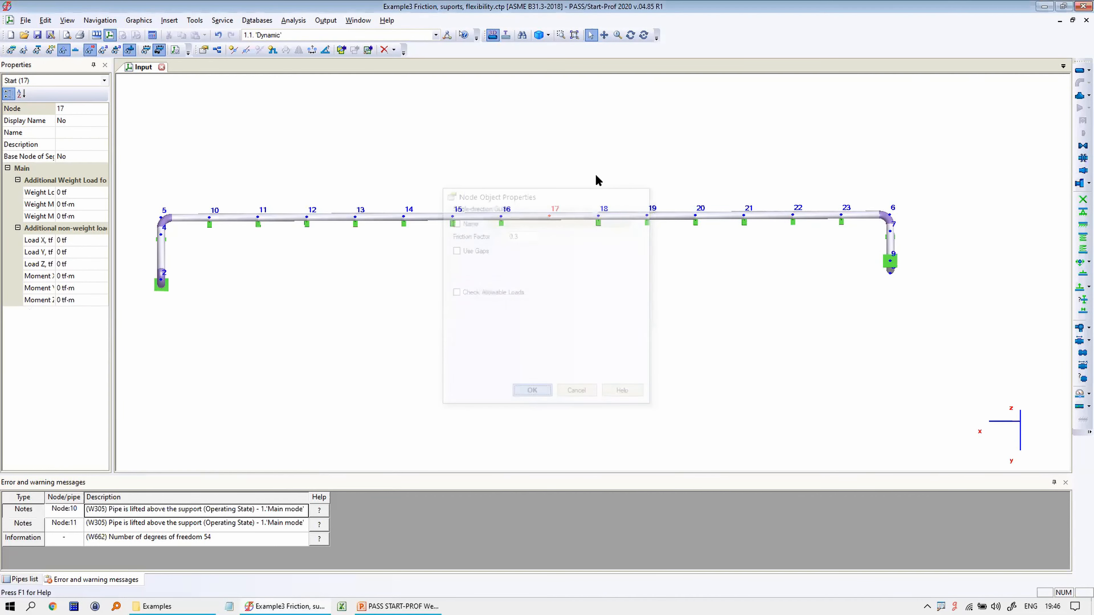
- Rerun the analysis with the guide at node 17 and check the first natural frequency in the frequencies and periods table
left_click_drag(482, 283, 467, 111)
left_click(150, 36)
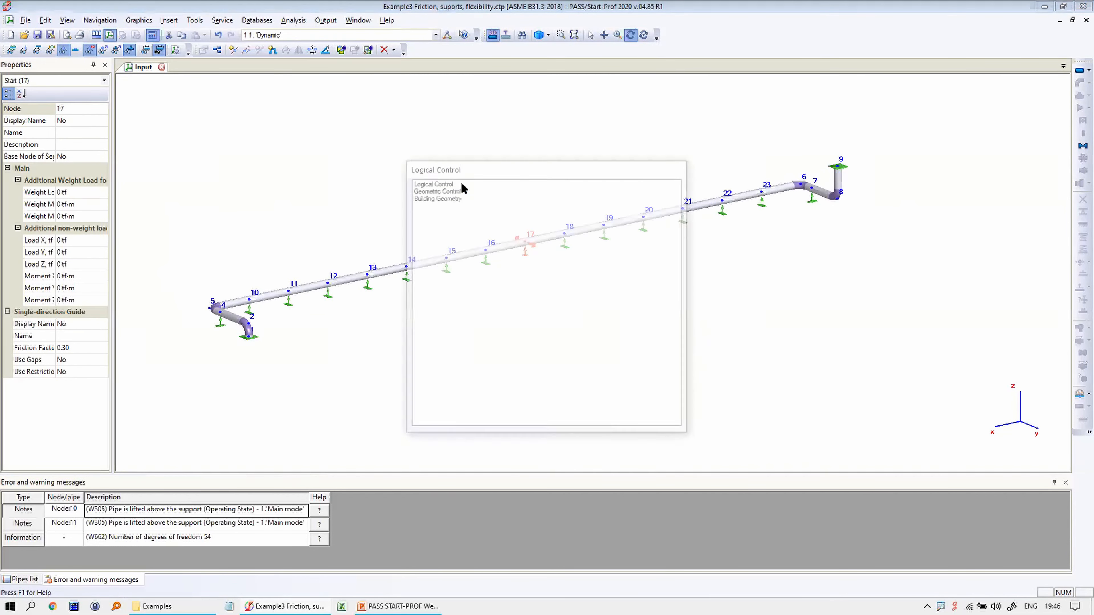
left_click(325, 21)
left_click(348, 98)
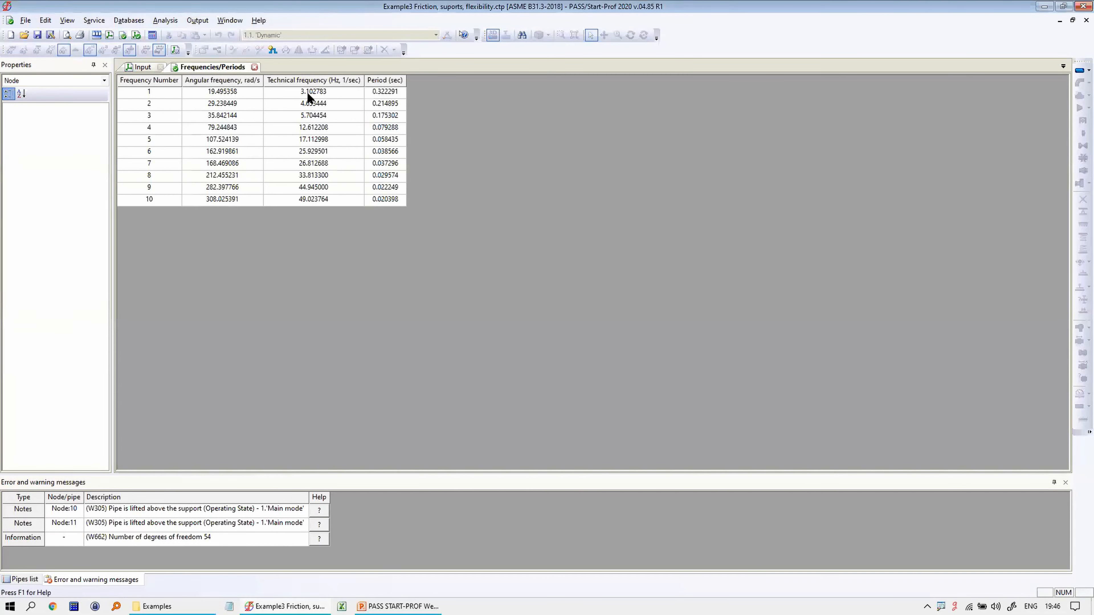
left_click(310, 92)
left_click(140, 68)
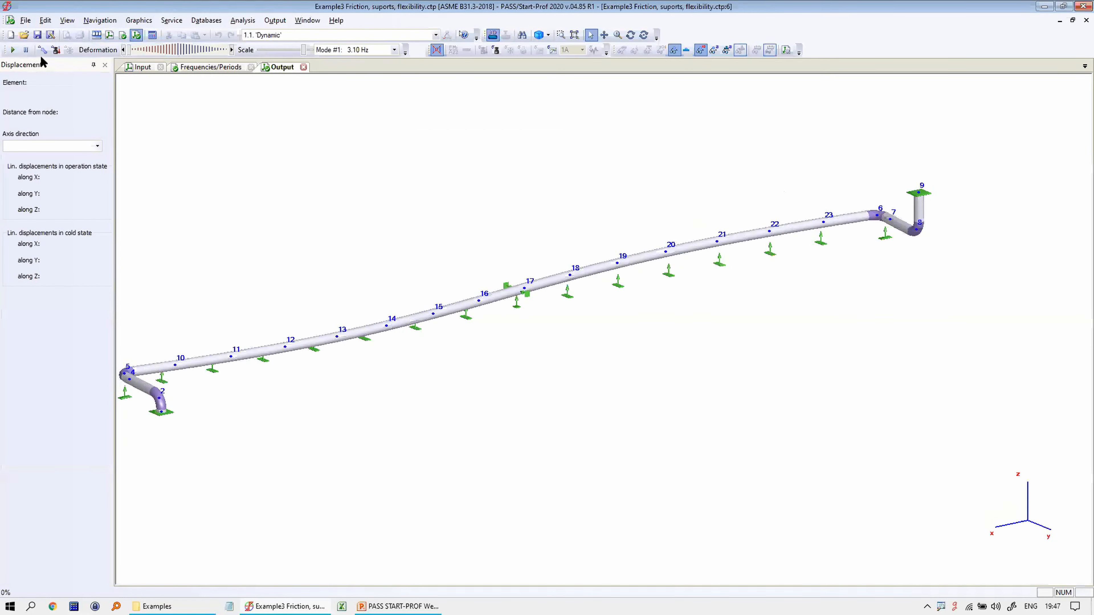
- Animate Mode #1 of the pipeline with the node 17 guide and examine the shape from above
left_click(15, 51)
left_click(630, 35)
left_click_drag(639, 183, 566, 288)
scroll(566, 289, "down", 1)
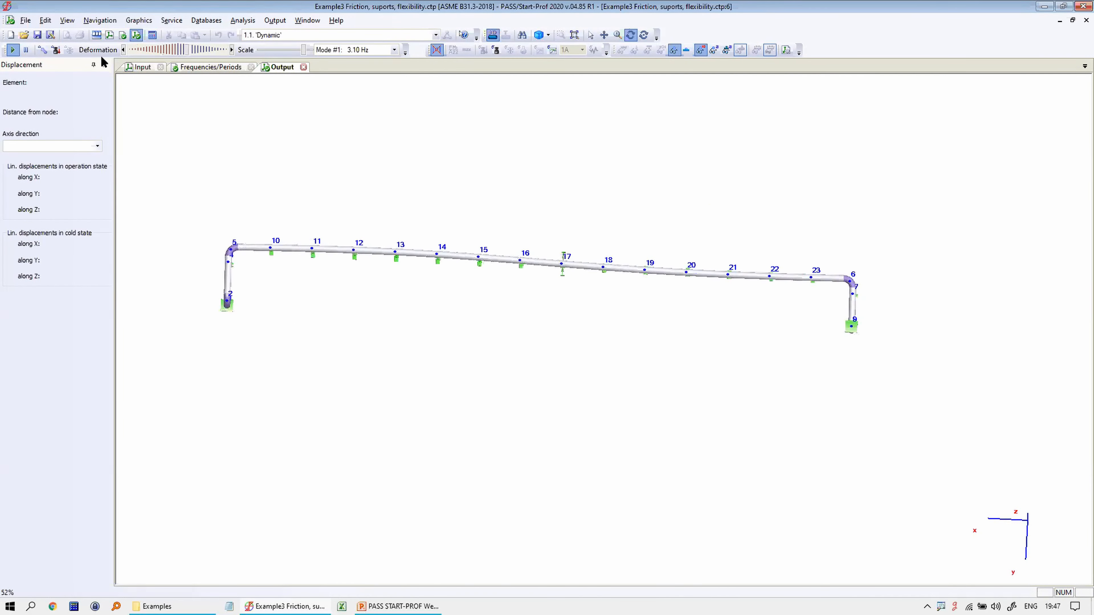
- Overlay the undeformed pipeline on the Mode #1 shape and temporarily mark the deflection peaks at nodes 13 and 21
left_click(38, 50)
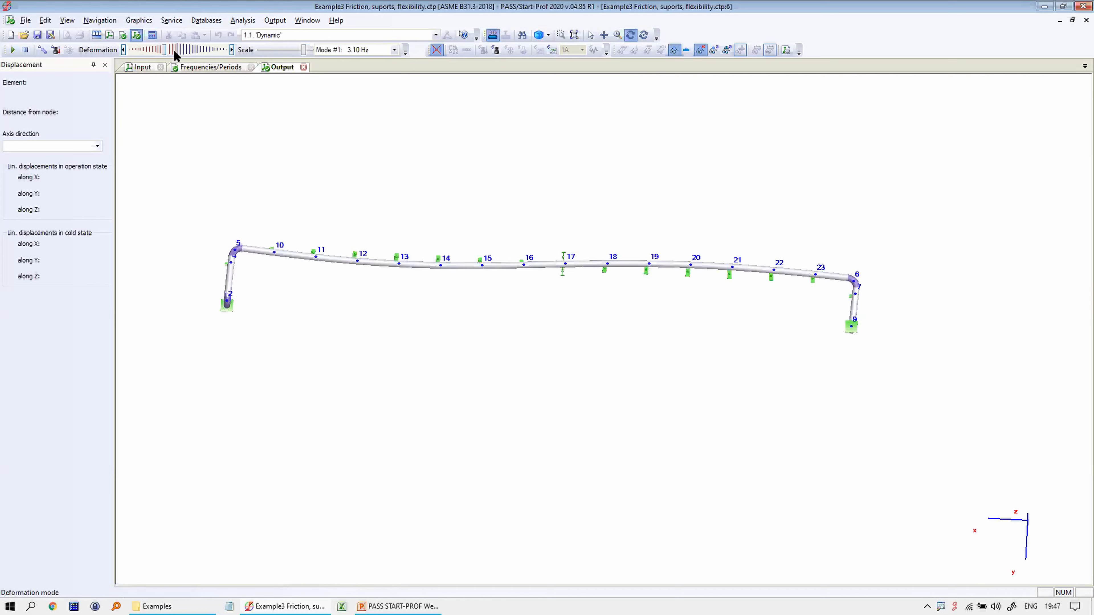
left_click(44, 50)
left_click_drag(498, 246, 537, 261)
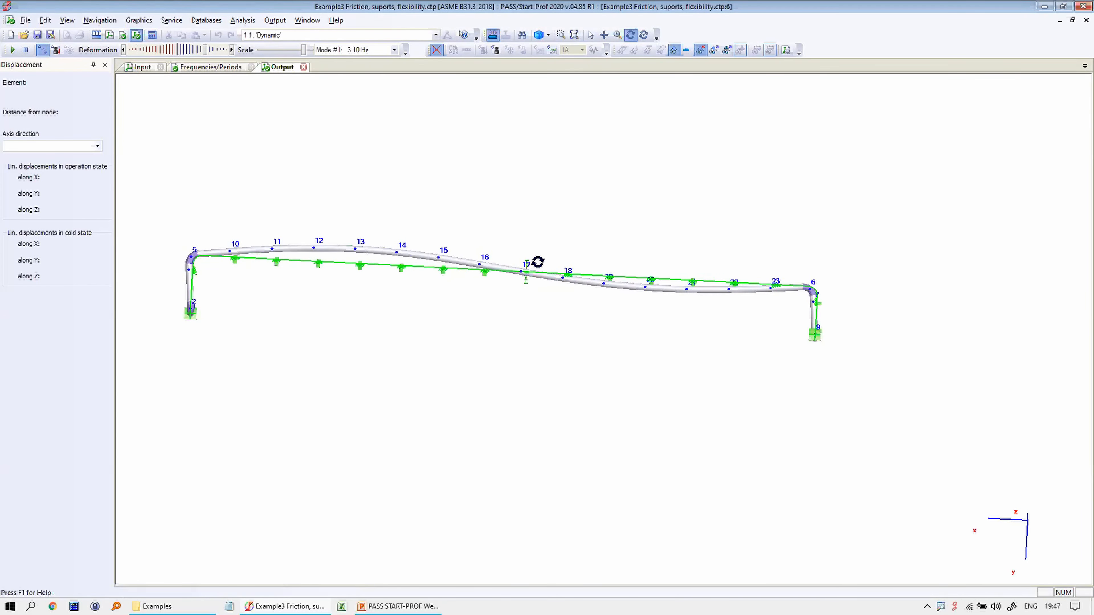
key("ctrl+alt+g")
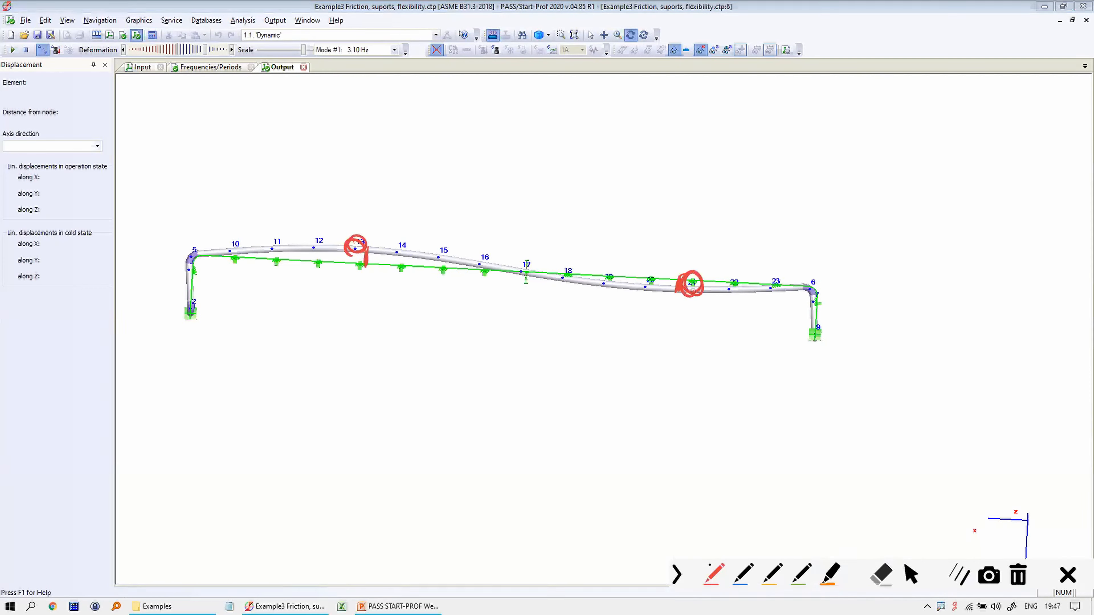
key("Escape")
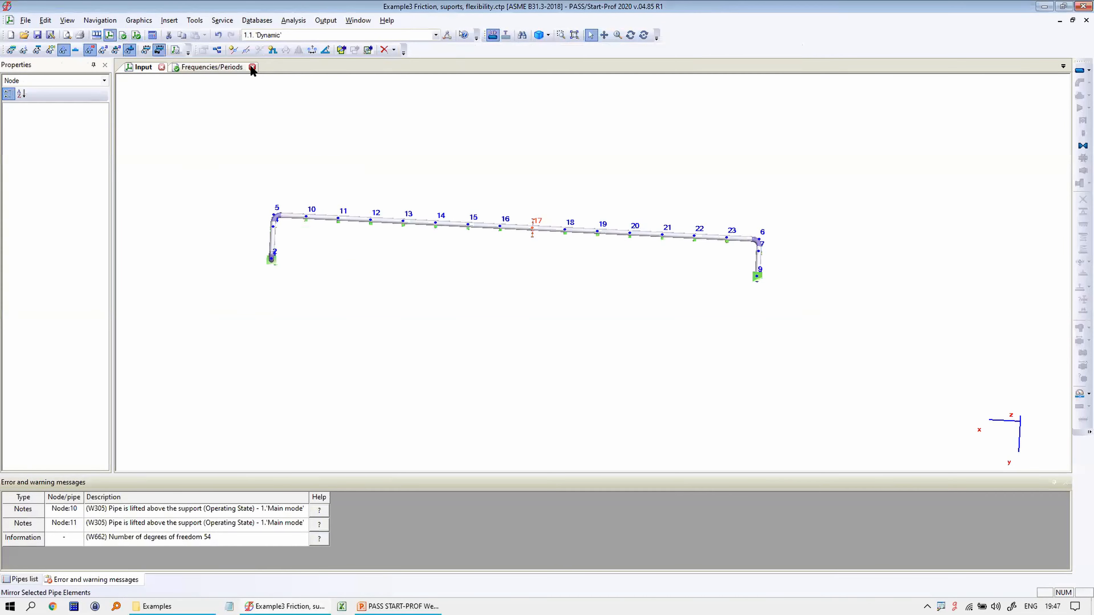
- Replace the resting support at node 21 with a single-direction guide
left_click(664, 236)
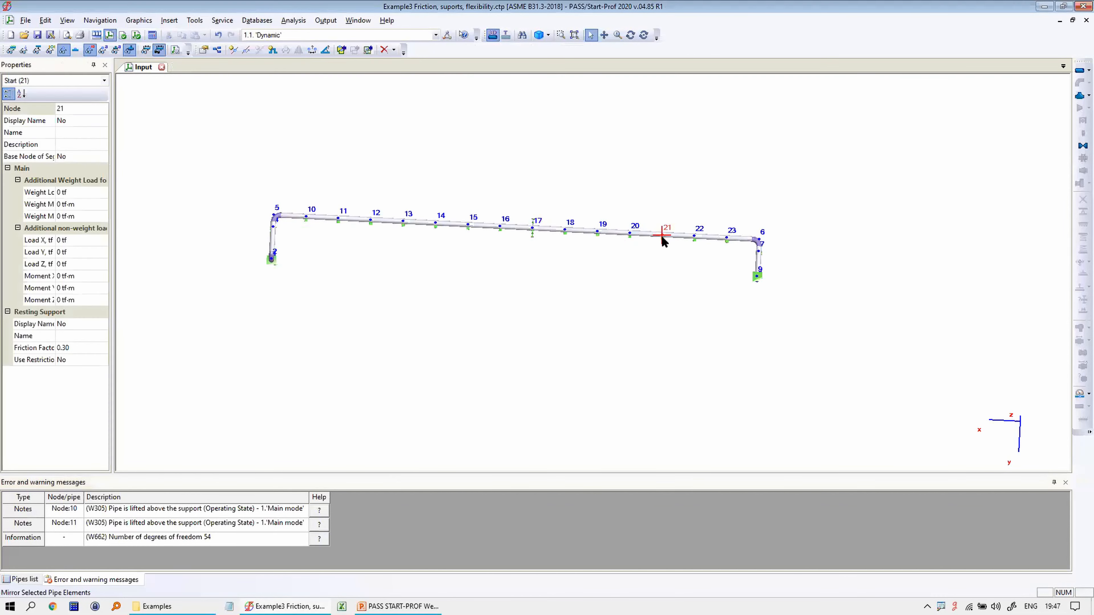
scroll(661, 241, "up", 2)
left_click(577, 327)
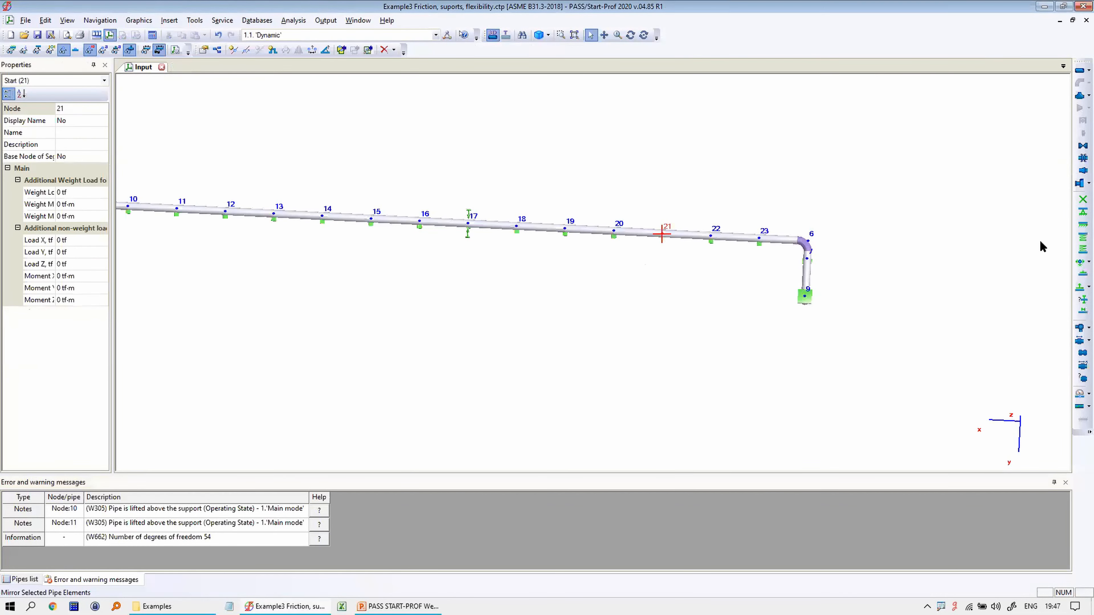
left_click(1078, 262)
left_click(1034, 264)
left_click(472, 293)
double_click(470, 291)
- Replace the resting support at node 13 with a Type "1" single-direction guide with friction factor 0.30
left_click(274, 212)
left_click(274, 213)
key("Delete")
left_click(569, 328)
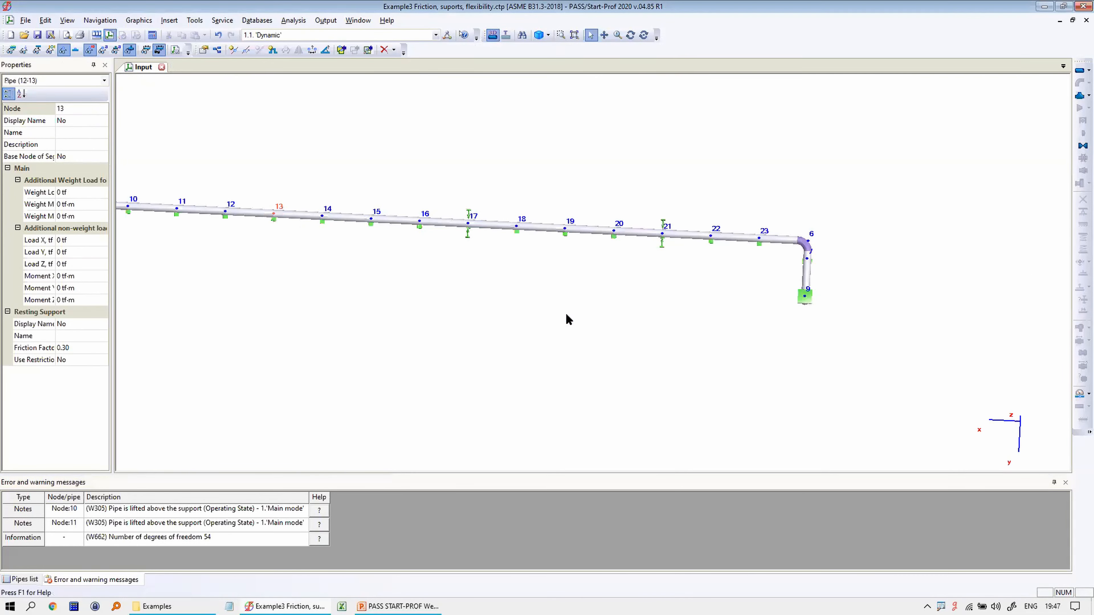
left_click(1080, 263)
left_click(1008, 263)
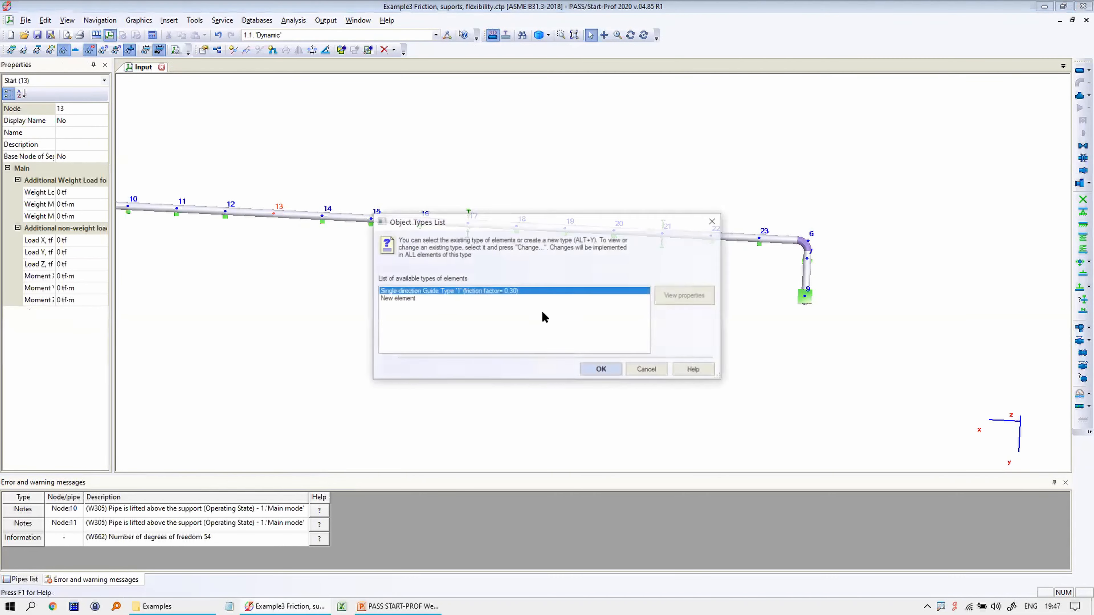
left_click(598, 370)
- Rerun the analysis with guides at nodes 13, 17 and 21, animate Mode #1, and close the results
left_click_drag(476, 301, 572, 245)
middle_click_drag(572, 259, 648, 269)
left_click_drag(488, 261, 511, 259)
left_click(153, 35)
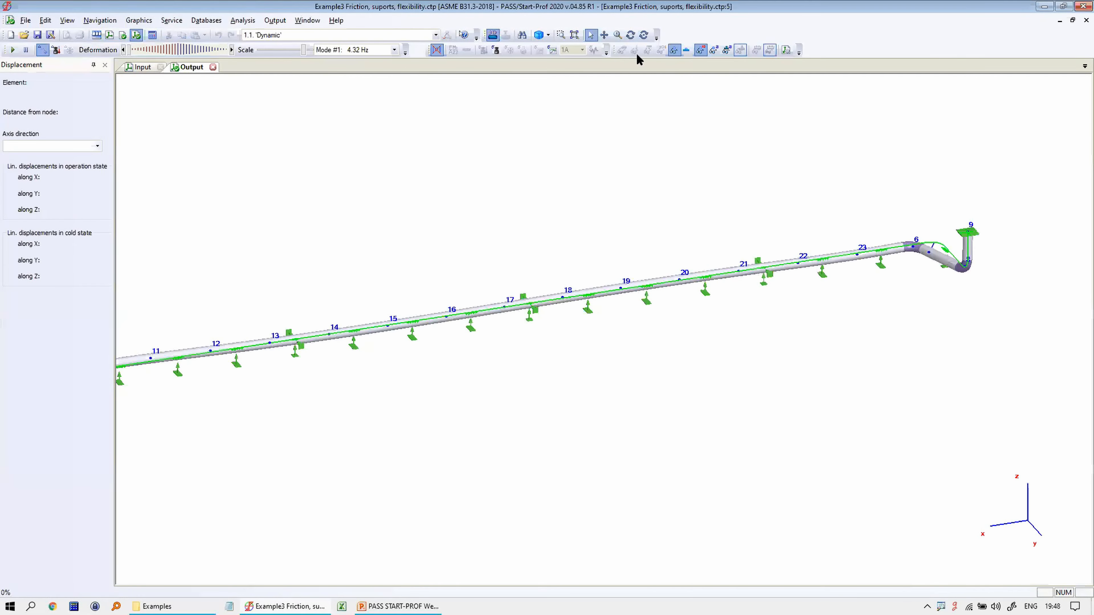
left_click_drag(579, 191, 515, 205)
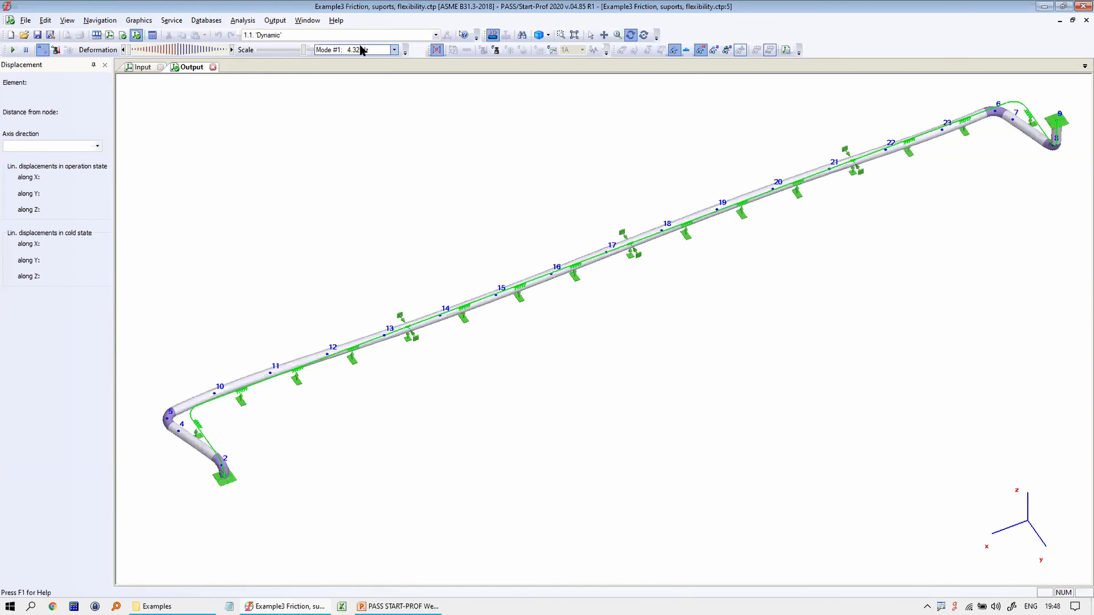
left_click(12, 50)
scroll(591, 268, "down", 3)
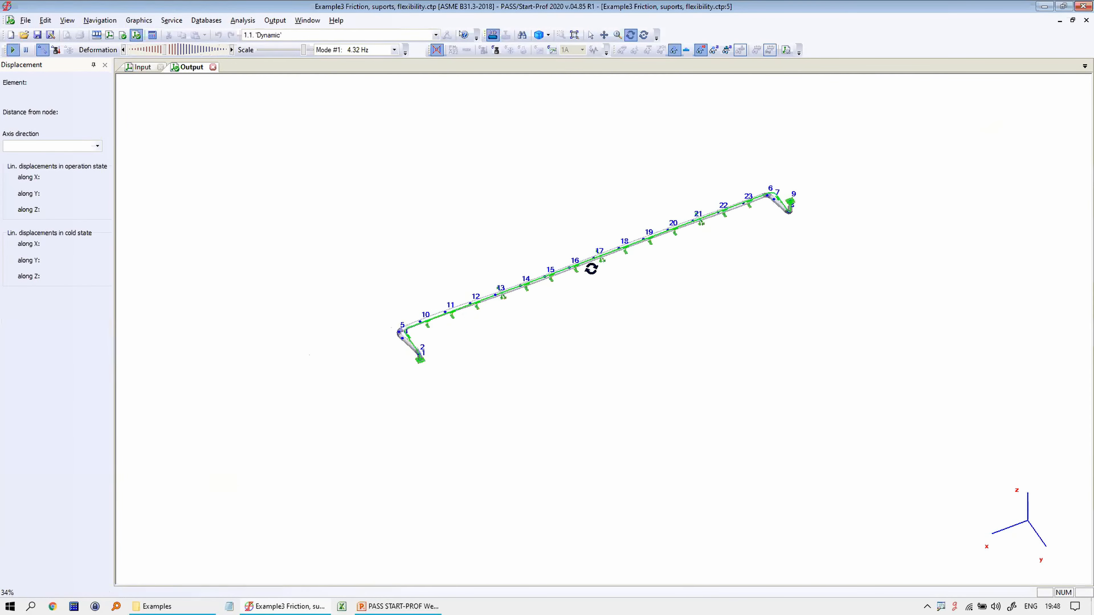
scroll(590, 268, "up", 3)
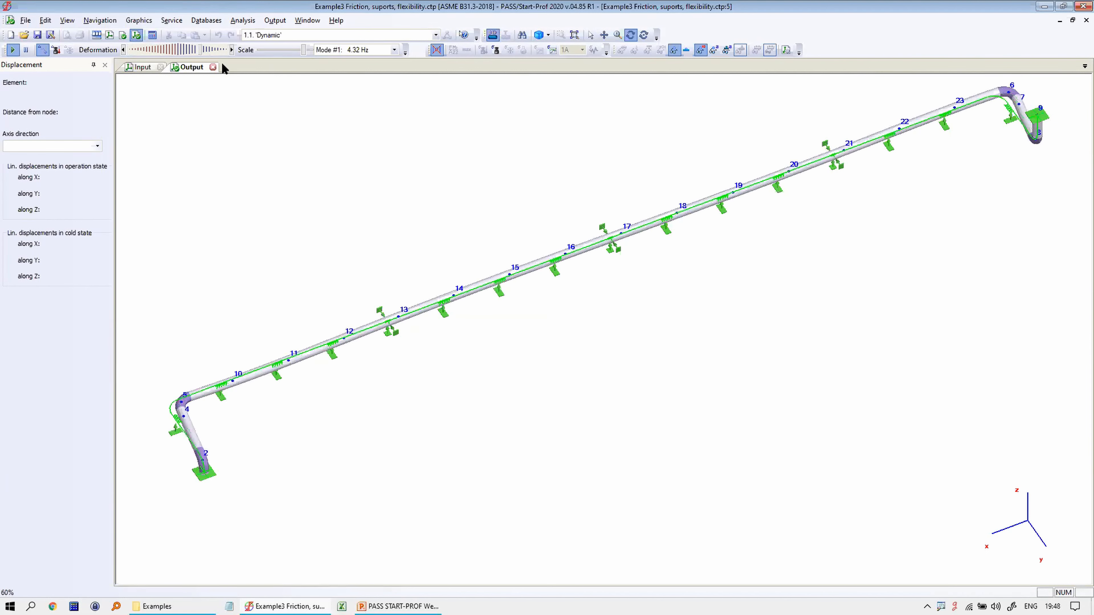
left_click(212, 66)
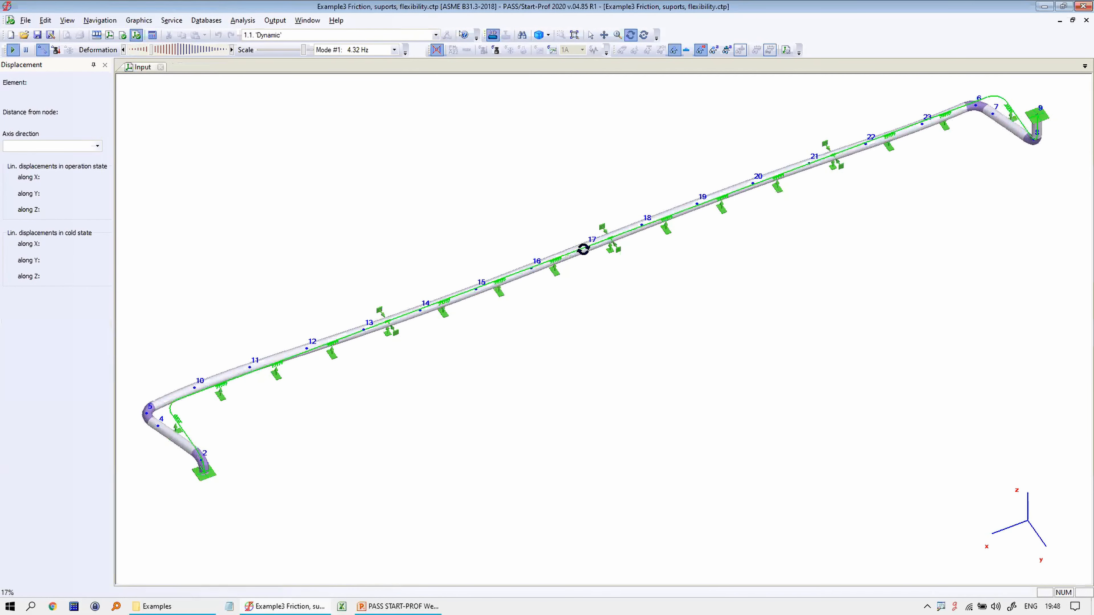
- Delete the single-direction guide at node 17
left_click(591, 35)
scroll(599, 208, "up", 2)
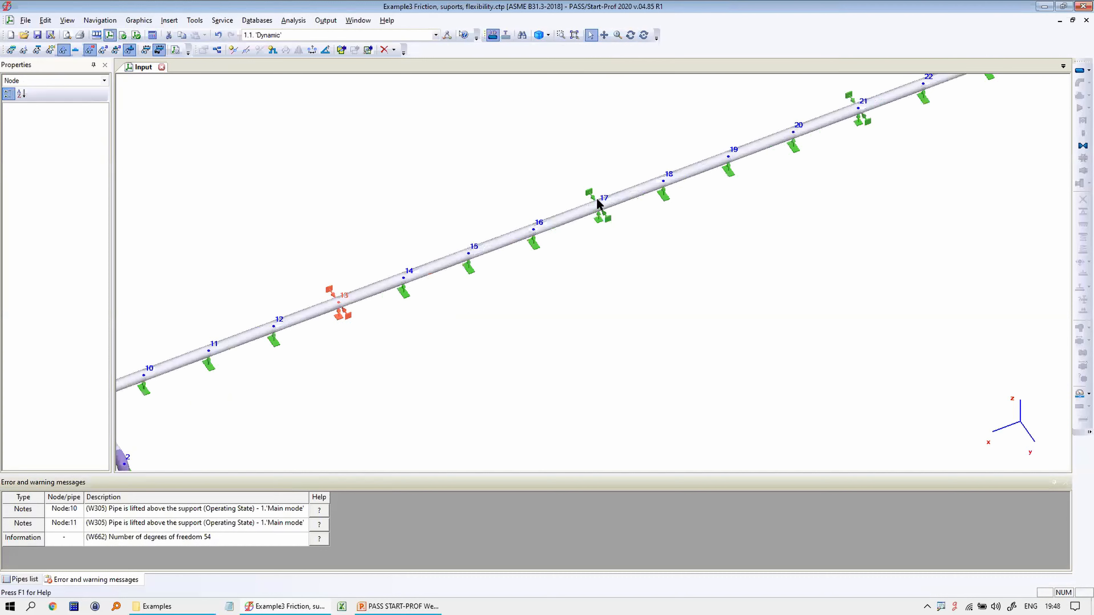
left_click(598, 207)
key("Delete")
left_click(581, 324)
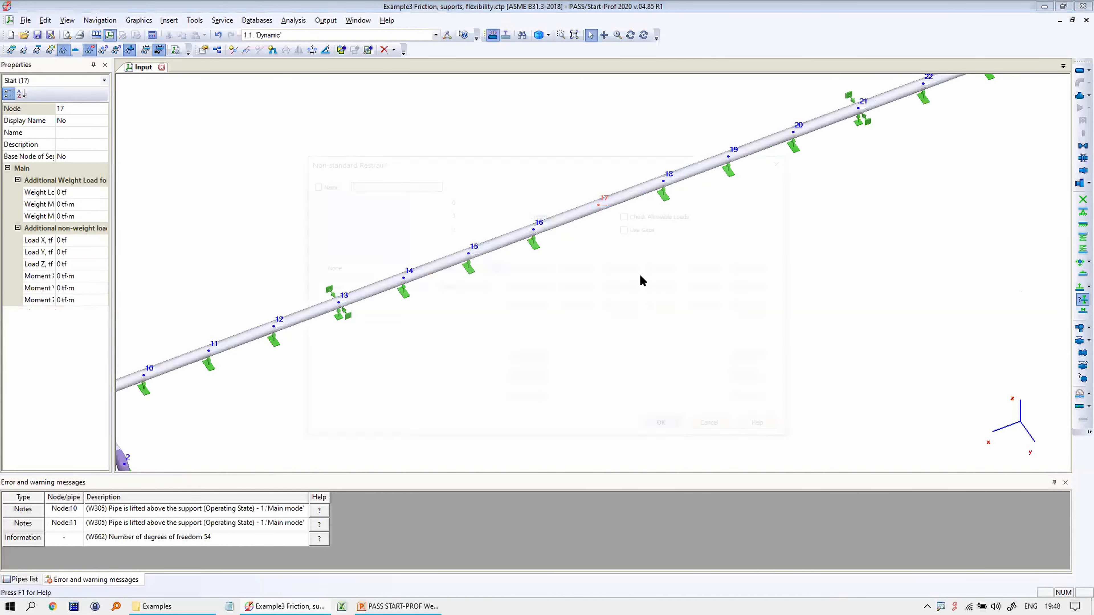
- Add a non-standard restraint at node 17: rigid double-acting along +X and +Y, and rigid single-directional along -Z
left_click(355, 264)
left_click(339, 287)
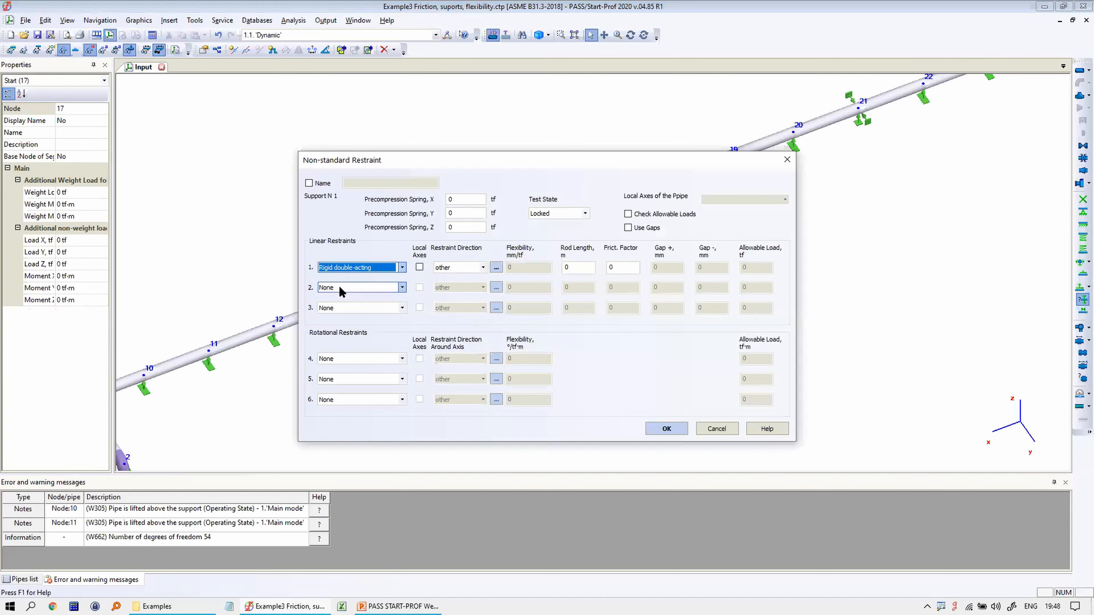
left_click(441, 268)
left_click(445, 286)
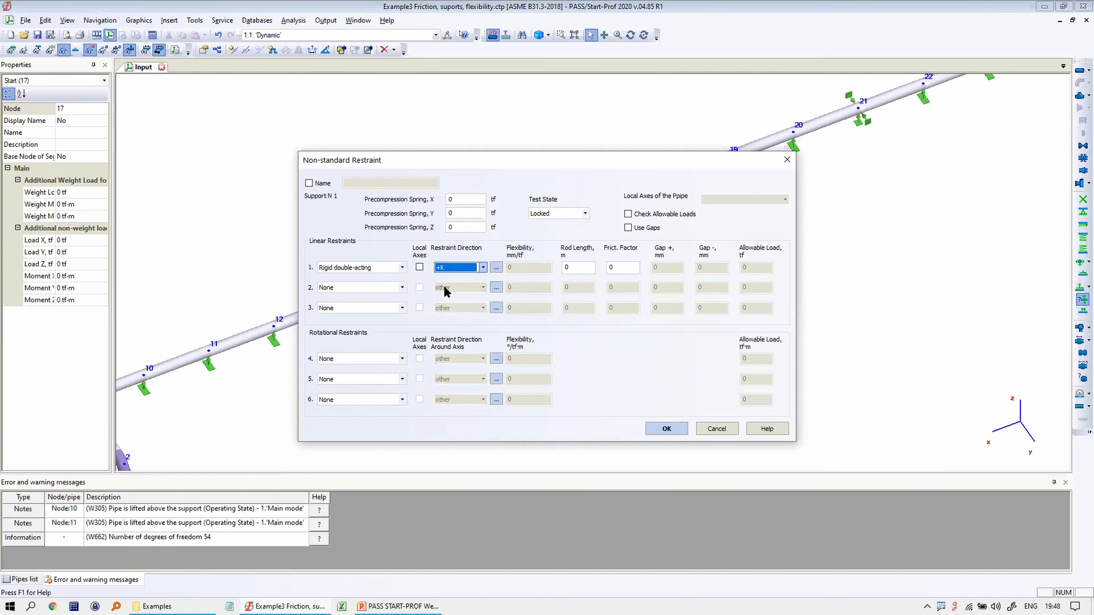
left_click(396, 287)
left_click(379, 306)
left_click(436, 287)
left_click(440, 313)
left_click(379, 308)
left_click(355, 332)
left_click(457, 308)
left_click(487, 360)
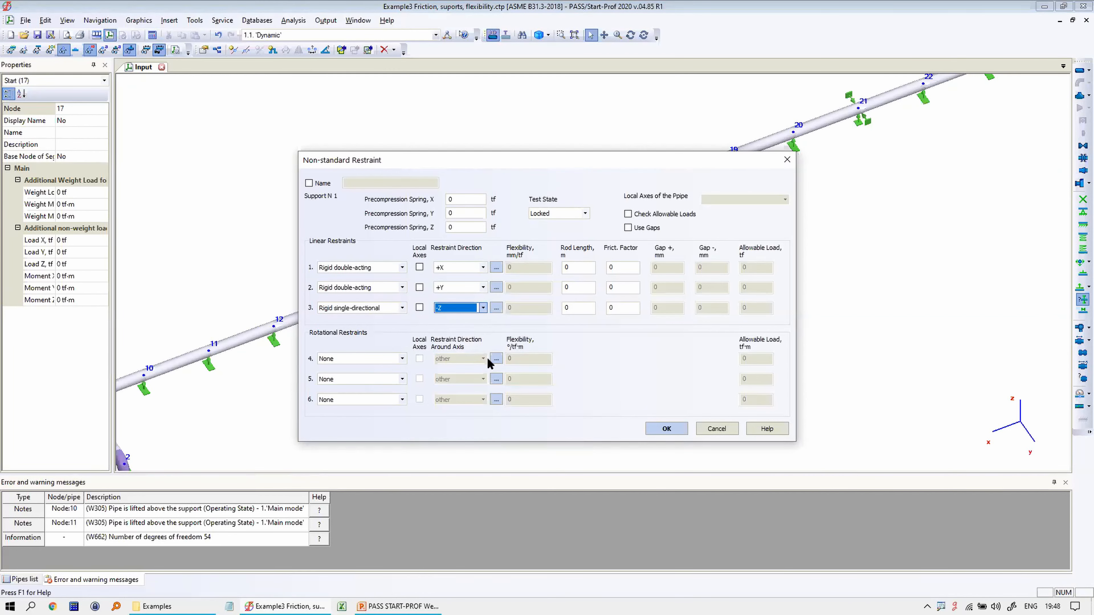
left_click(680, 432)
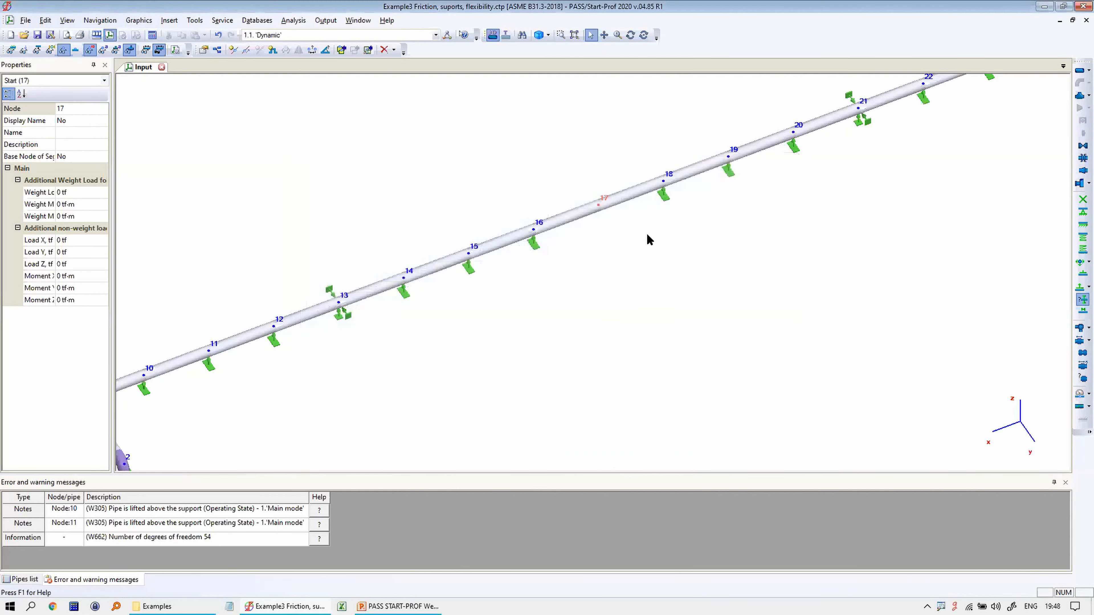
- Rerun the analysis with the non-standard restraint at node 17, animate Modes #1, #2 and #5, and close the results
left_click(153, 34)
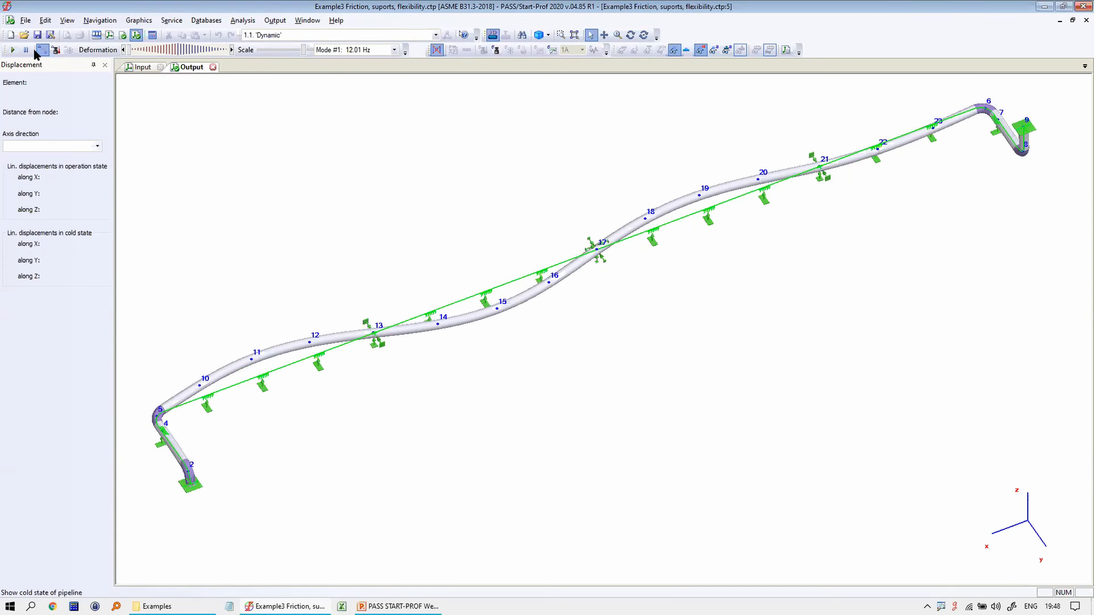
scroll(553, 254, "down", 2)
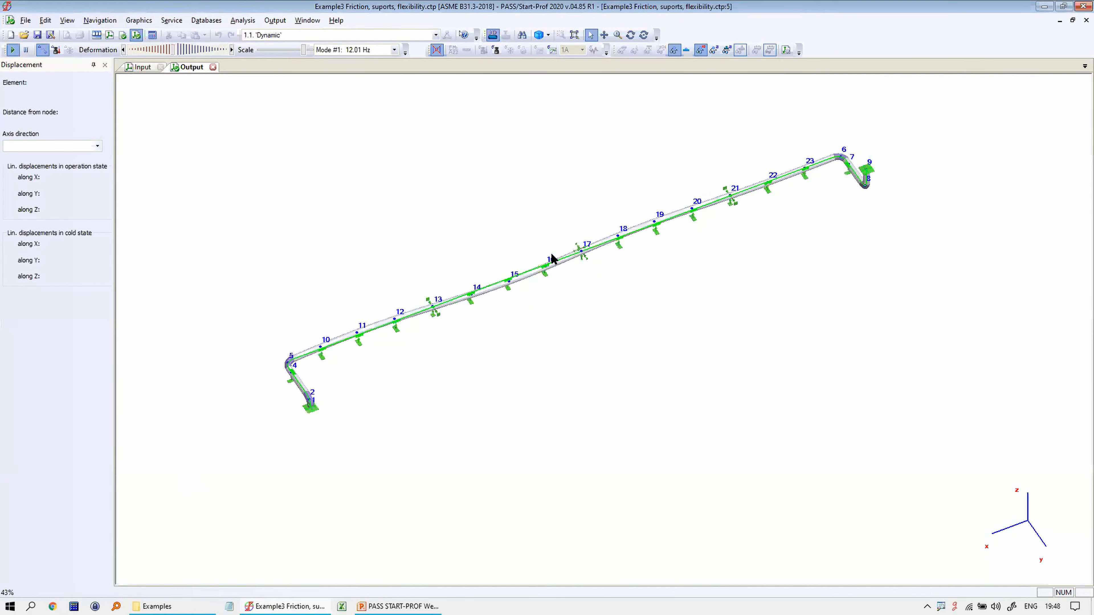
left_click(343, 49)
left_click(347, 64)
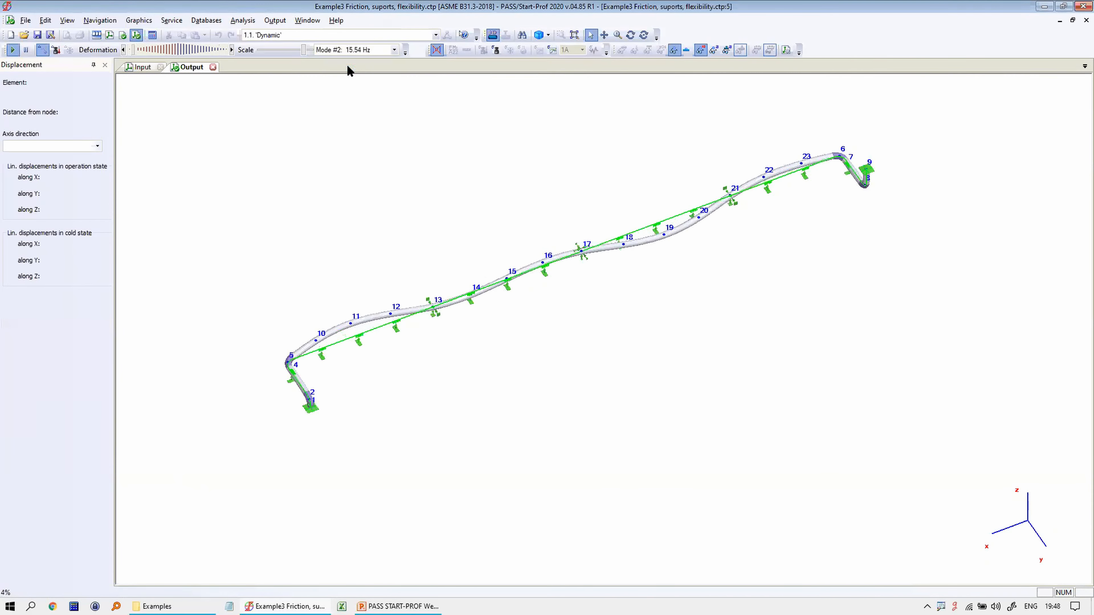
left_click(362, 49)
left_click(357, 75)
left_click(360, 50)
left_click(361, 90)
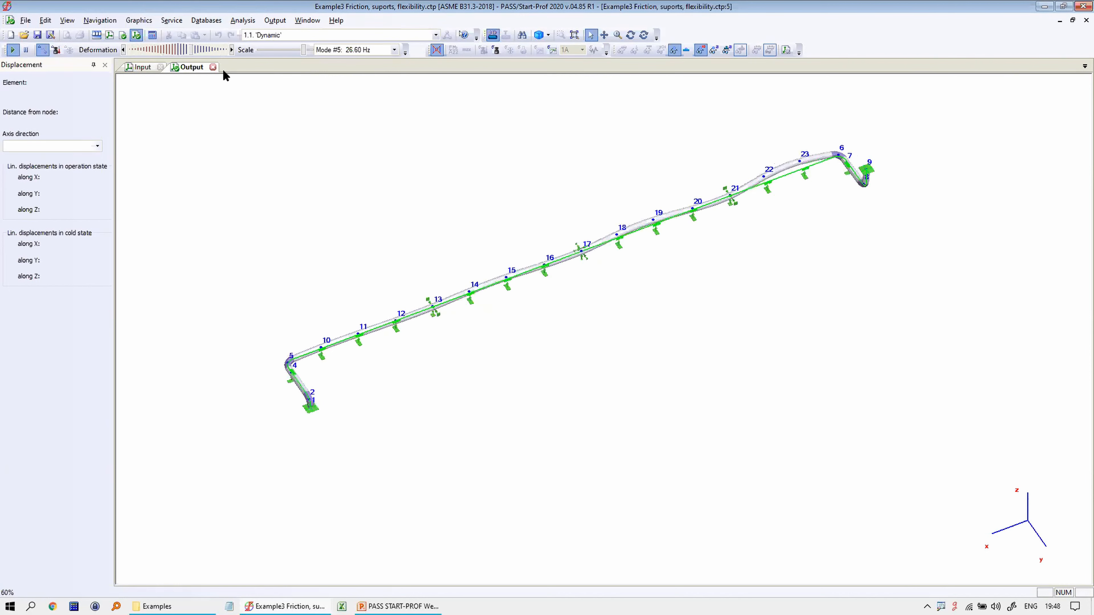
left_click(213, 67)
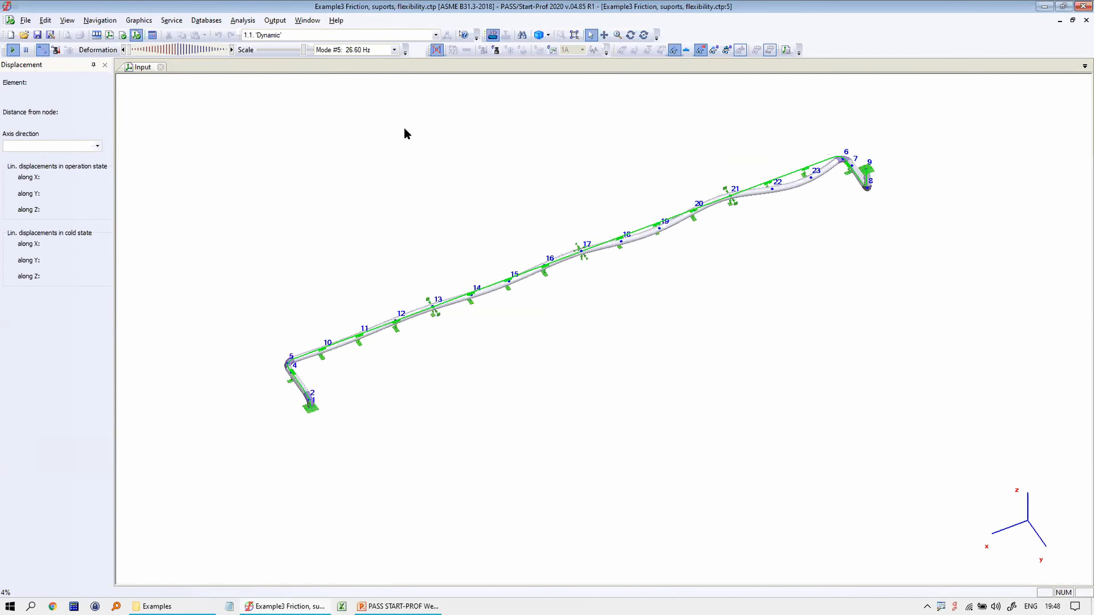
- Review the friction coefficient for dynamic analysis in the project's dynamic settings and close them without changes
left_click(631, 35)
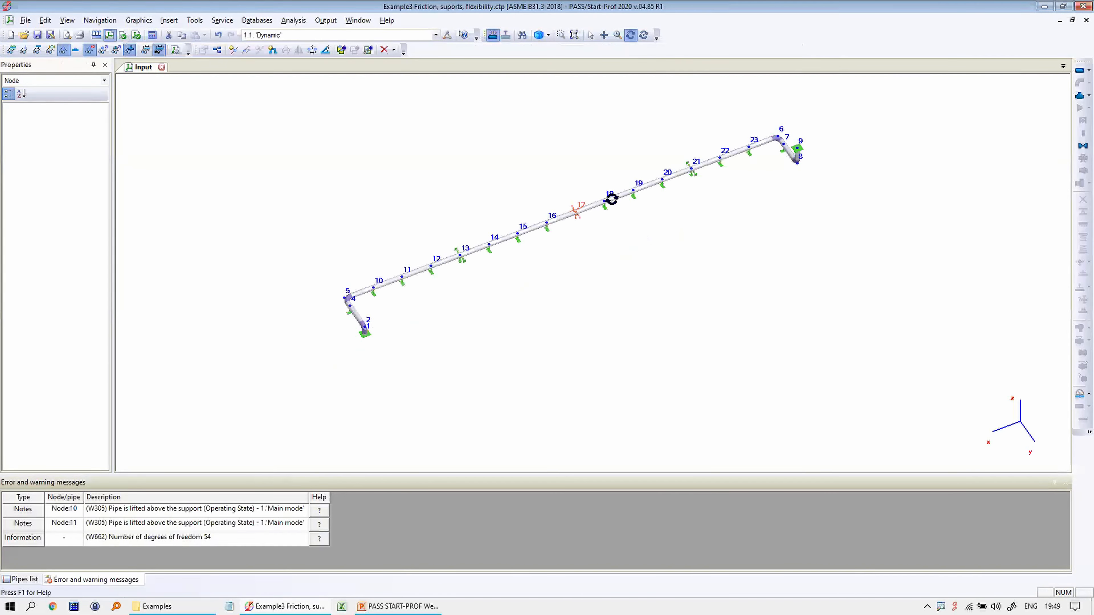
left_click_drag(610, 198, 612, 182)
right_click(216, 98)
left_click(231, 111)
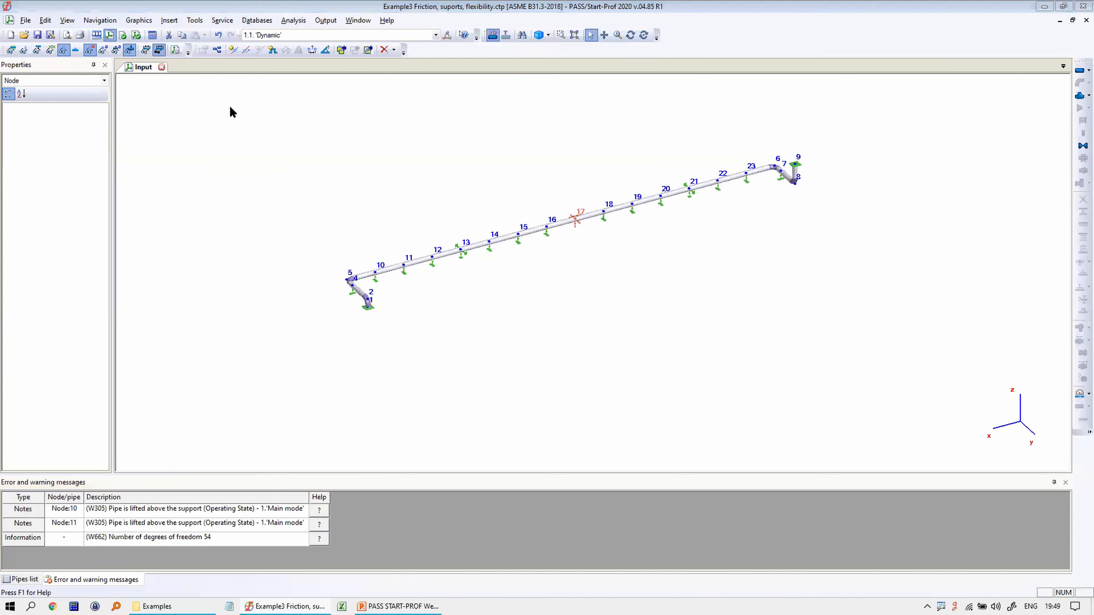
double_click(426, 167)
left_click(617, 136)
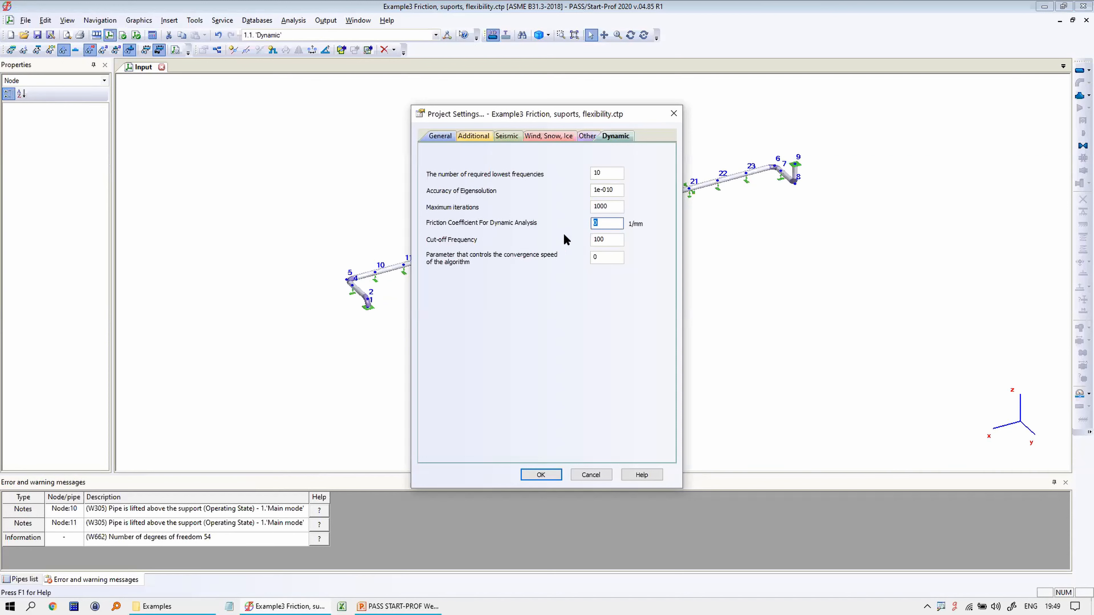
left_click(673, 113)
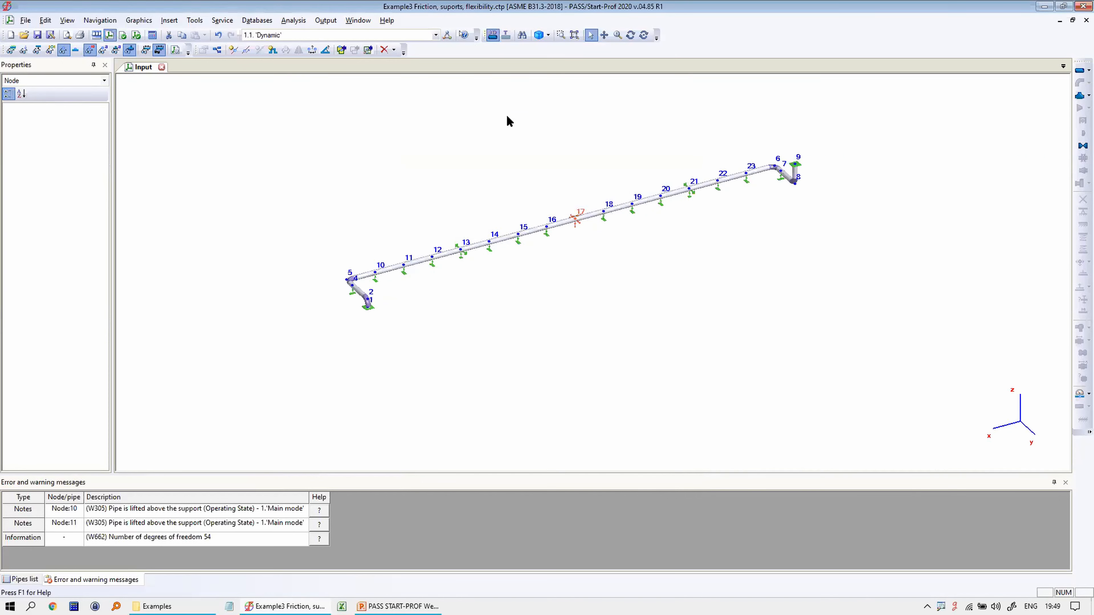
- Undo the support replacements to restore the resting supports at nodes 13, 17 and 21
left_click(218, 37)
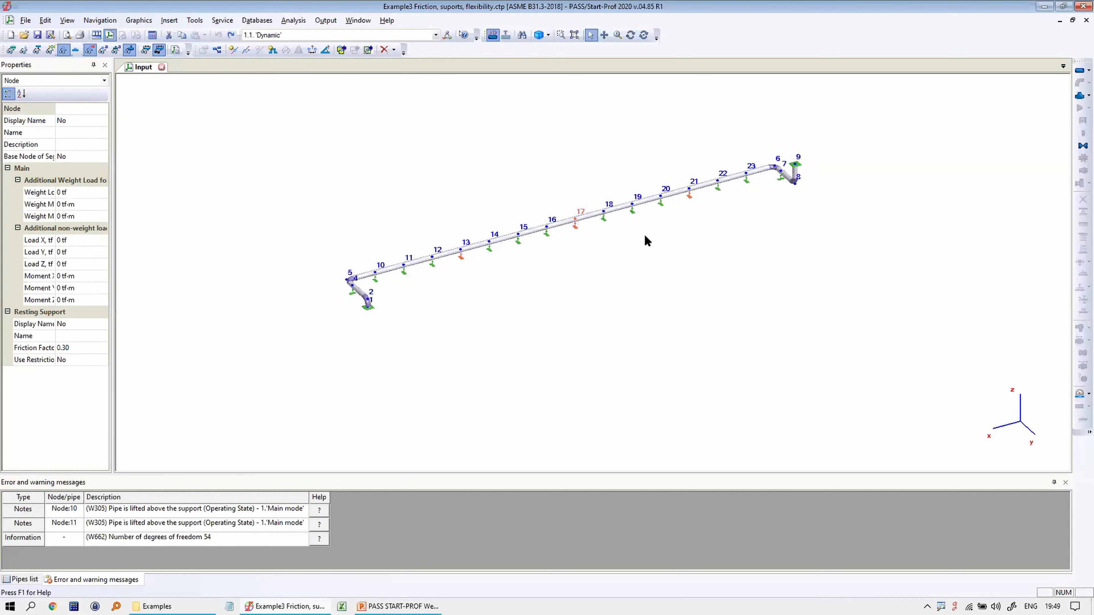
scroll(645, 235, "up", 1)
right_click(476, 134)
key("Escape")
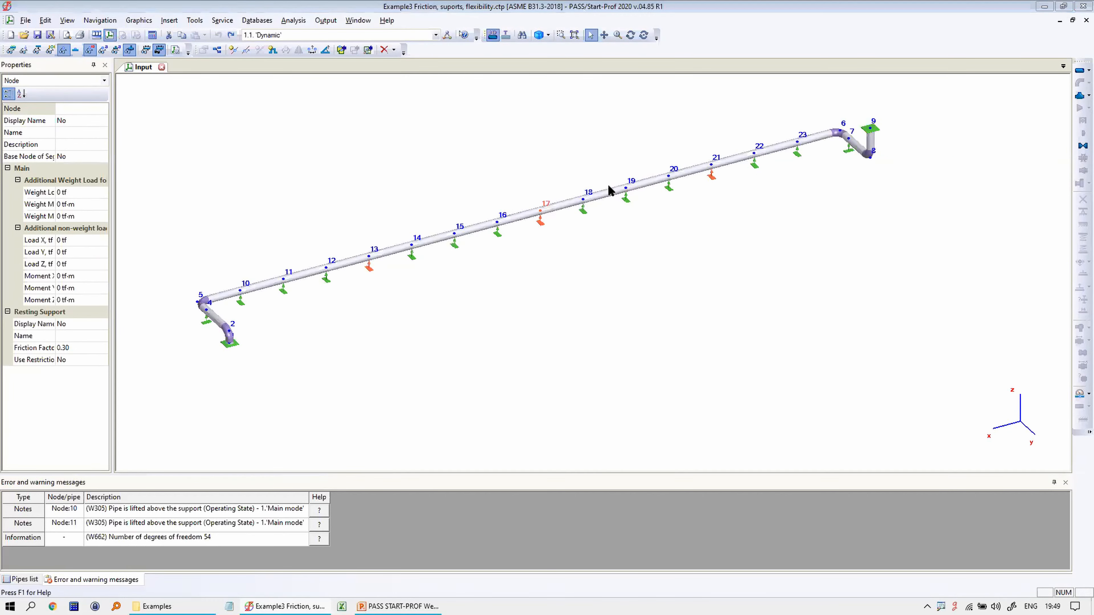
- Set the project's friction coefficient for dynamic analysis to 40 1/mm
left_click(616, 136)
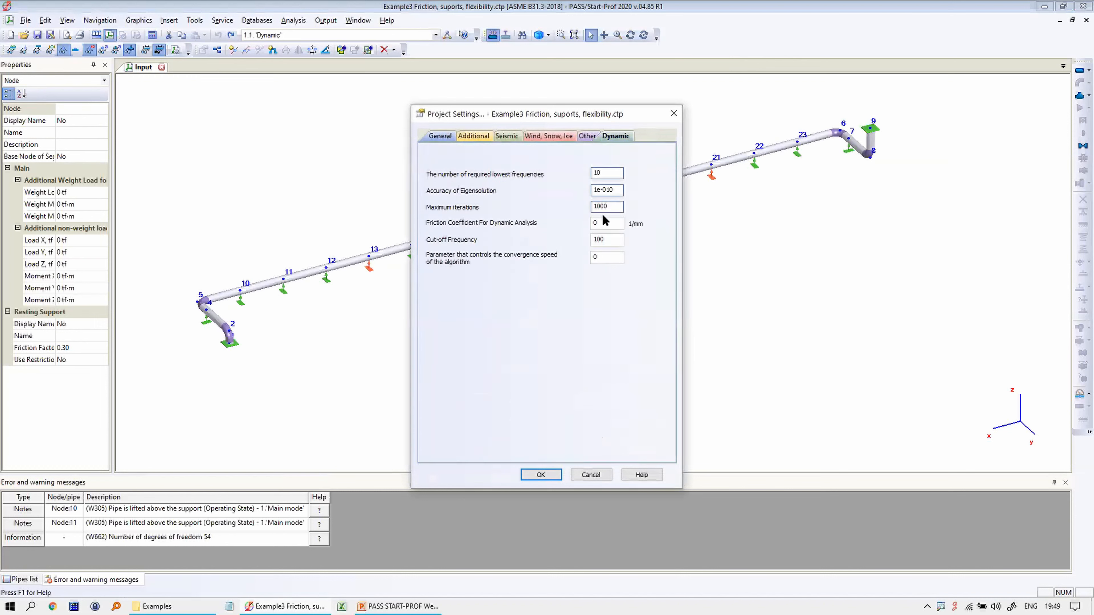
double_click(601, 224)
type("40")
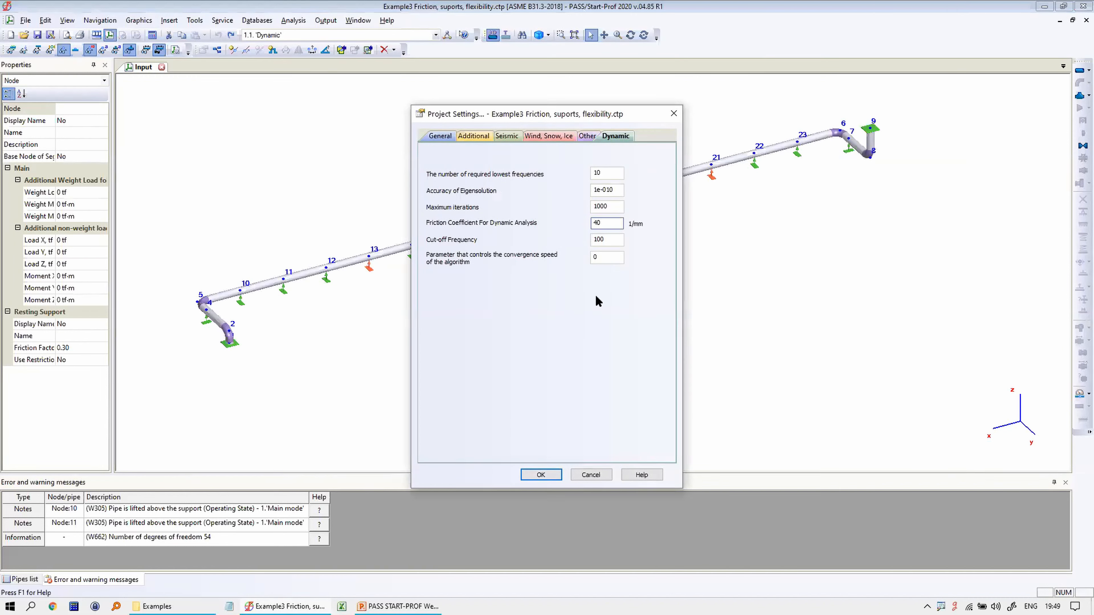
- Sketch temporary freehand notes beside the friction coefficient setting and clear them
key("ctrl+alt+g")
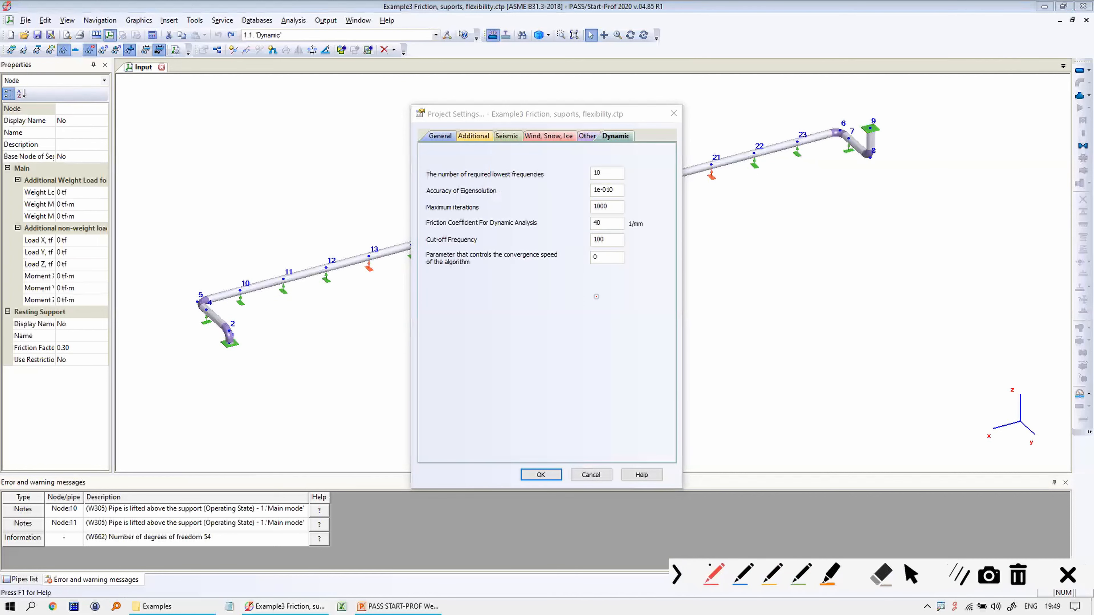
left_click_drag(600, 268, 620, 281)
mouse_move(620, 273)
left_mouse_down()
mouse_move(619, 300)
mouse_move(635, 272)
mouse_move(715, 276)
left_mouse_up()
mouse_move(720, 278)
left_mouse_down()
mouse_move(736, 266)
mouse_move(738, 275)
left_mouse_up()
left_click_drag(621, 321, 624, 342)
mouse_move(637, 323)
left_mouse_down()
mouse_move(633, 336)
mouse_move(640, 324)
left_mouse_up()
left_click_drag(652, 321, 671, 310)
mouse_move(692, 314)
left_mouse_down()
mouse_move(696, 303)
mouse_move(693, 314)
left_mouse_up()
left_click_drag(716, 295, 761, 323)
key("Escape")
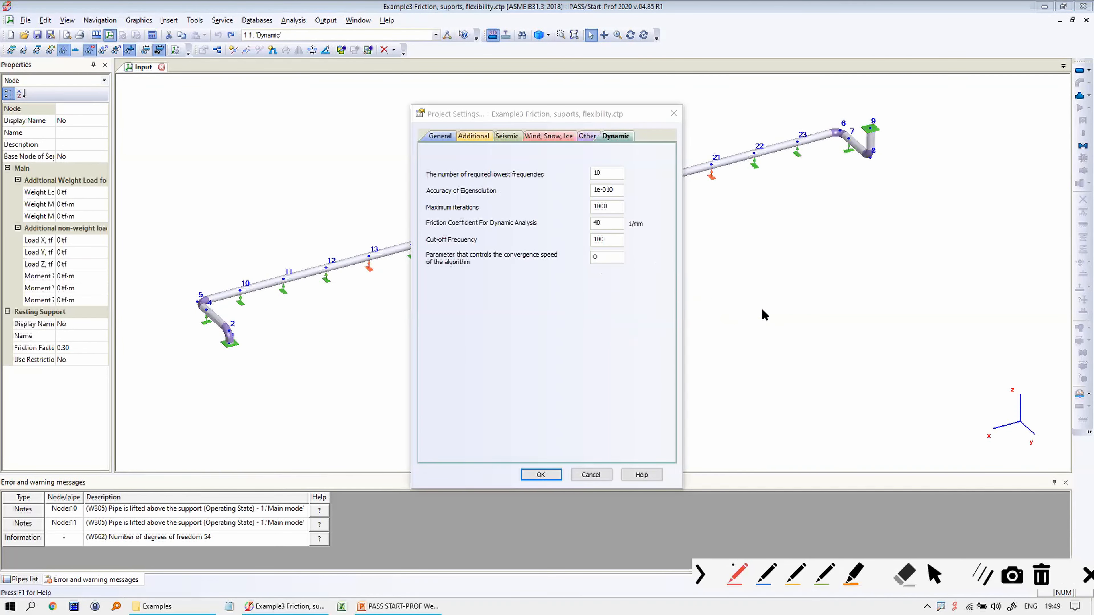
- Apply the dynamic settings and rerun the analysis of the pipeline on resting supports
left_click(609, 223)
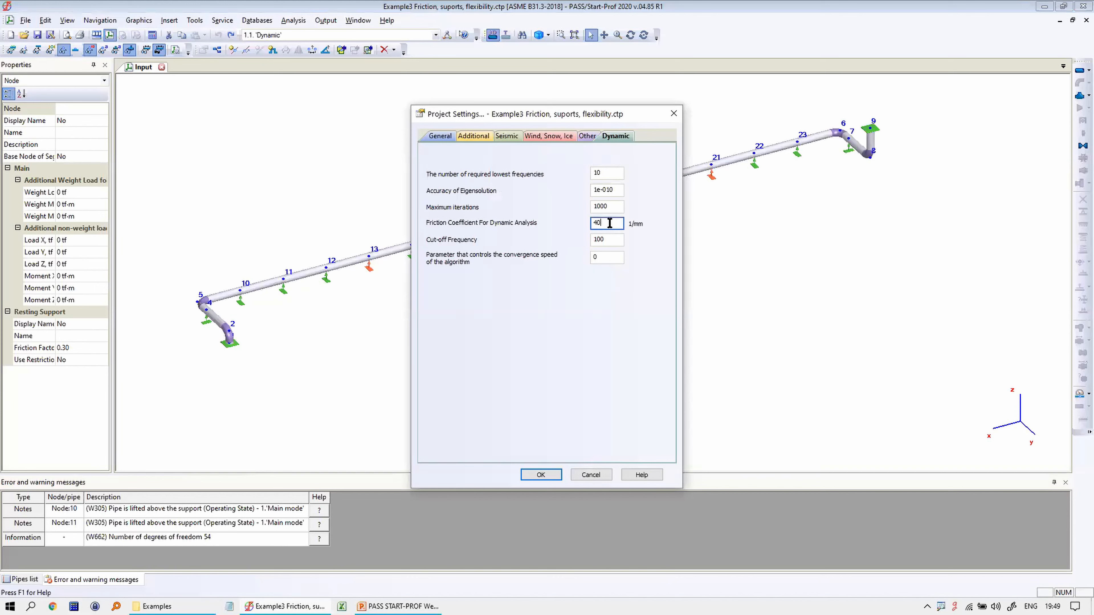
left_click(551, 474)
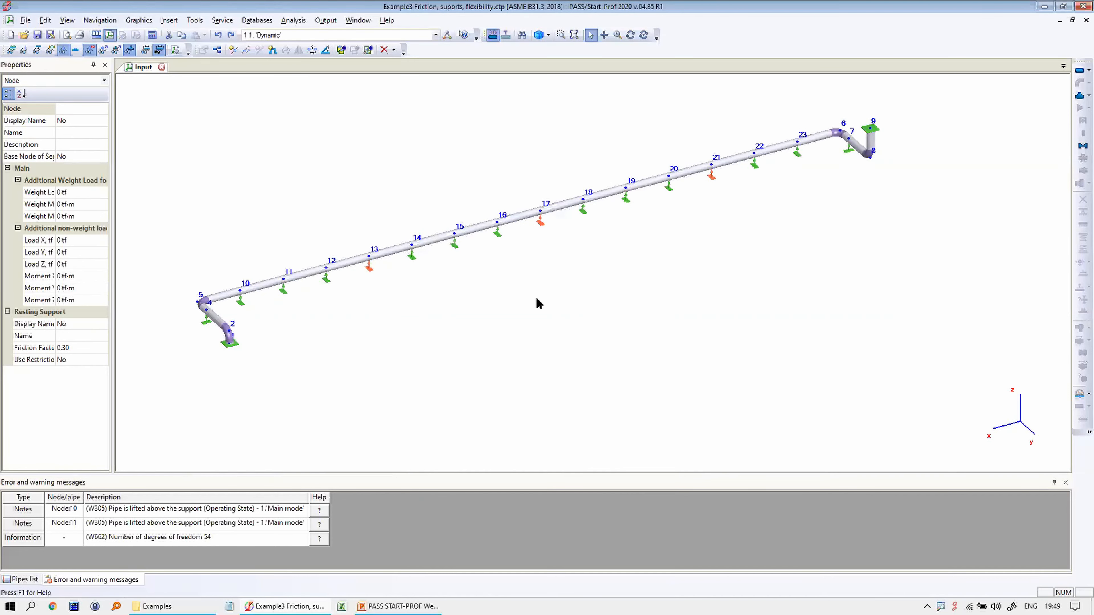
left_click(541, 210)
left_click(152, 35)
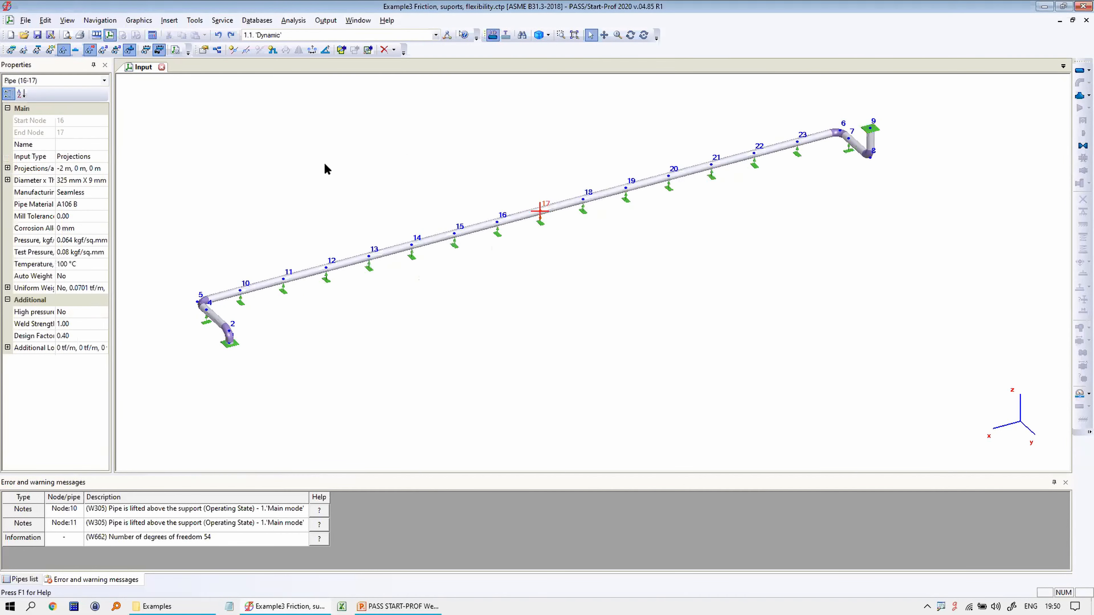
- Check the first technical frequency in the frequencies and periods table, circling it temporarily, and close the table
left_click(326, 20)
left_click(340, 99)
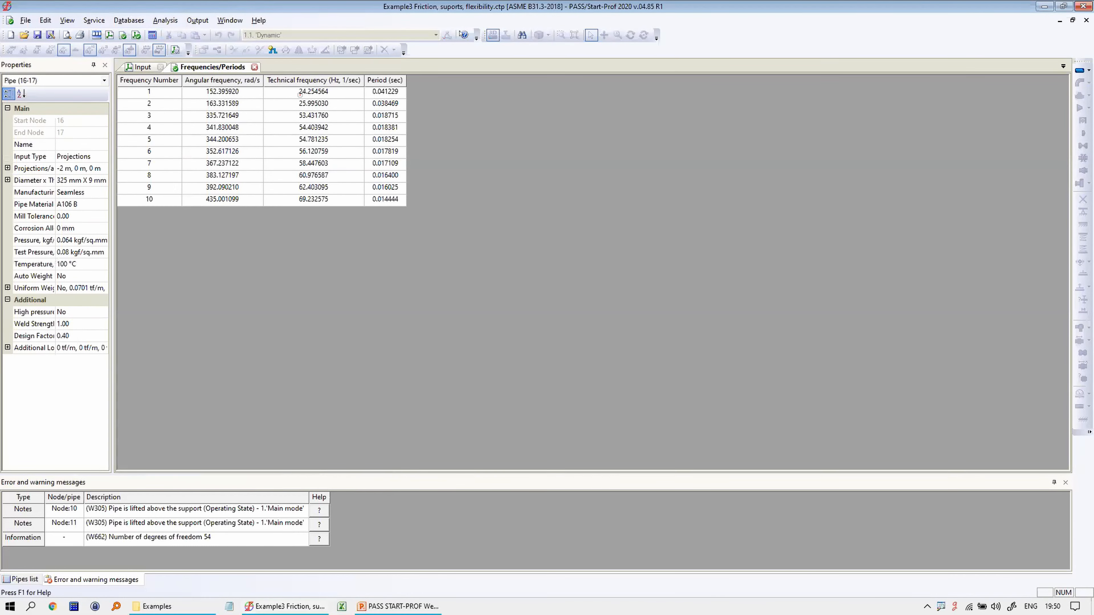
key("ctrl+alt+g")
mouse_move(298, 85)
left_mouse_down()
mouse_move(339, 92)
mouse_move(301, 82)
left_mouse_up()
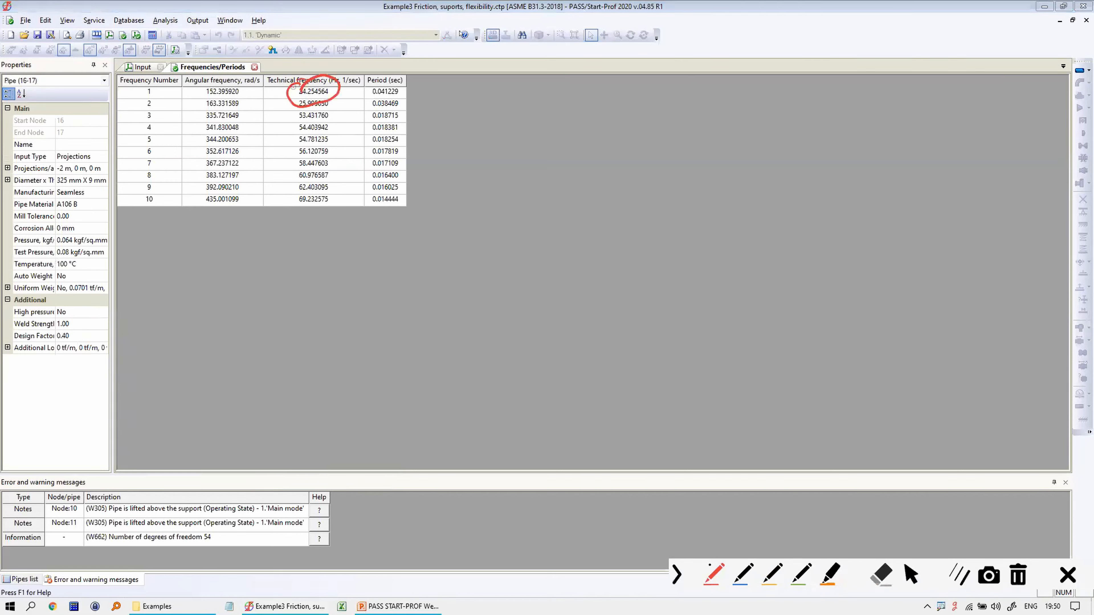
key("Escape")
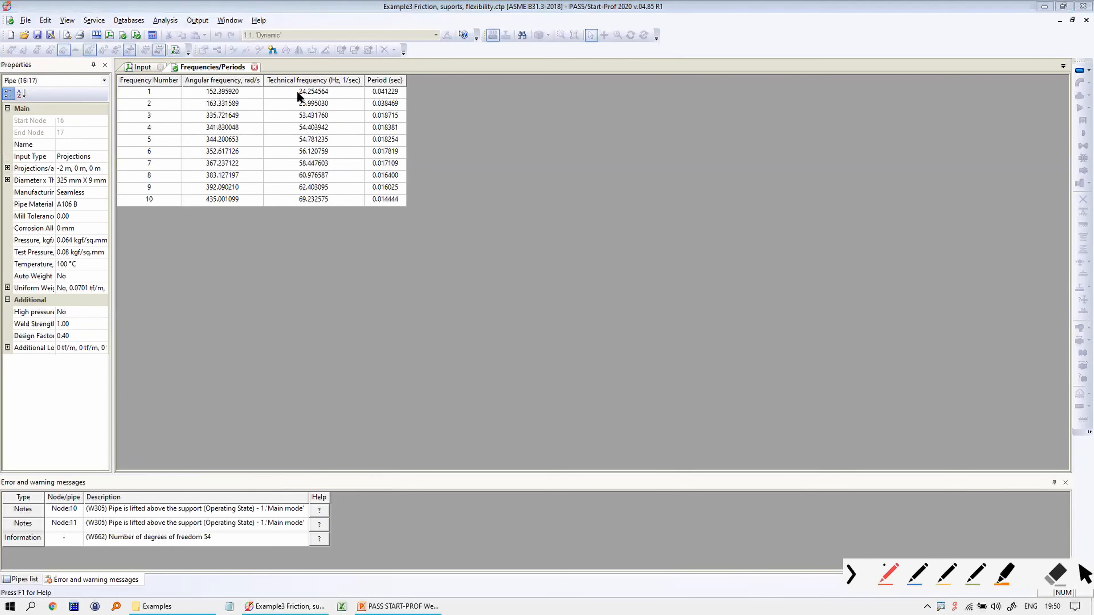
left_click(254, 67)
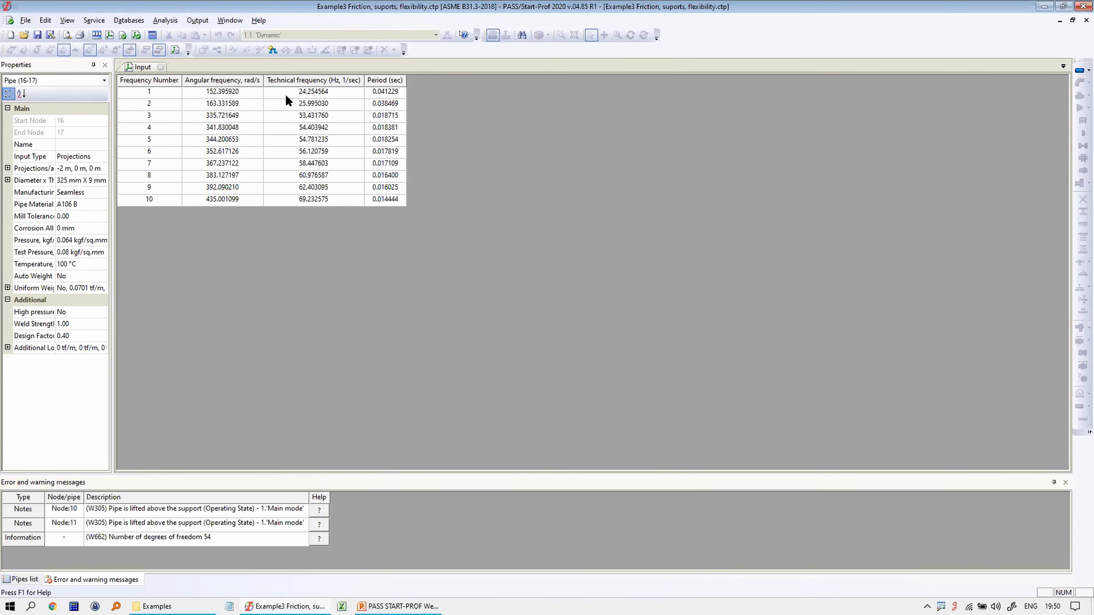
- Open the mode shape results and animate the first vibration mode, examining the displaced pipe near nodes 10 and 11
left_click(539, 215)
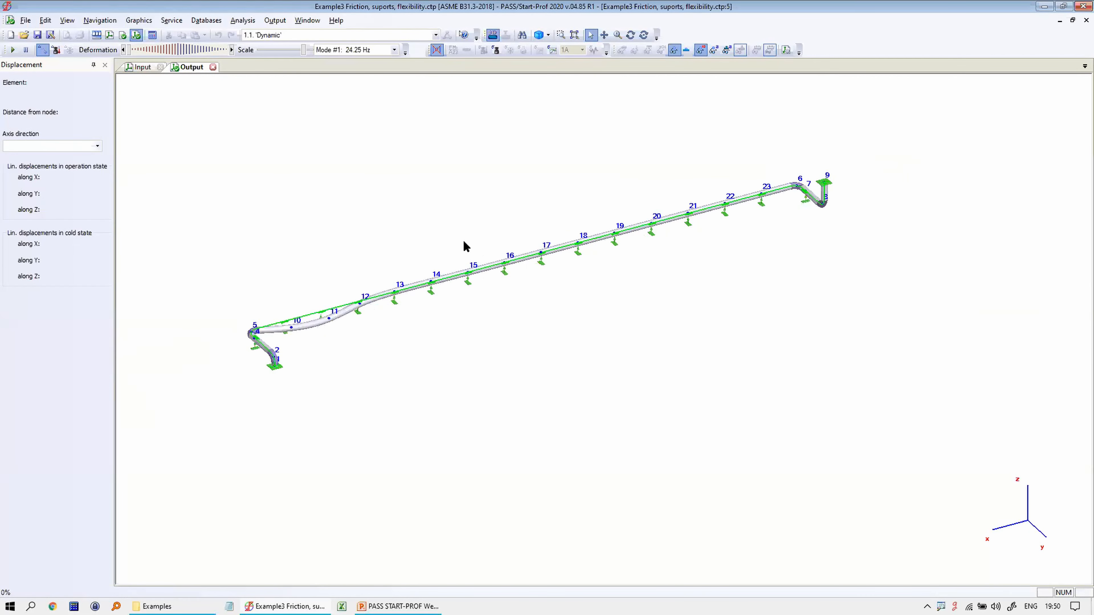
left_click(13, 50)
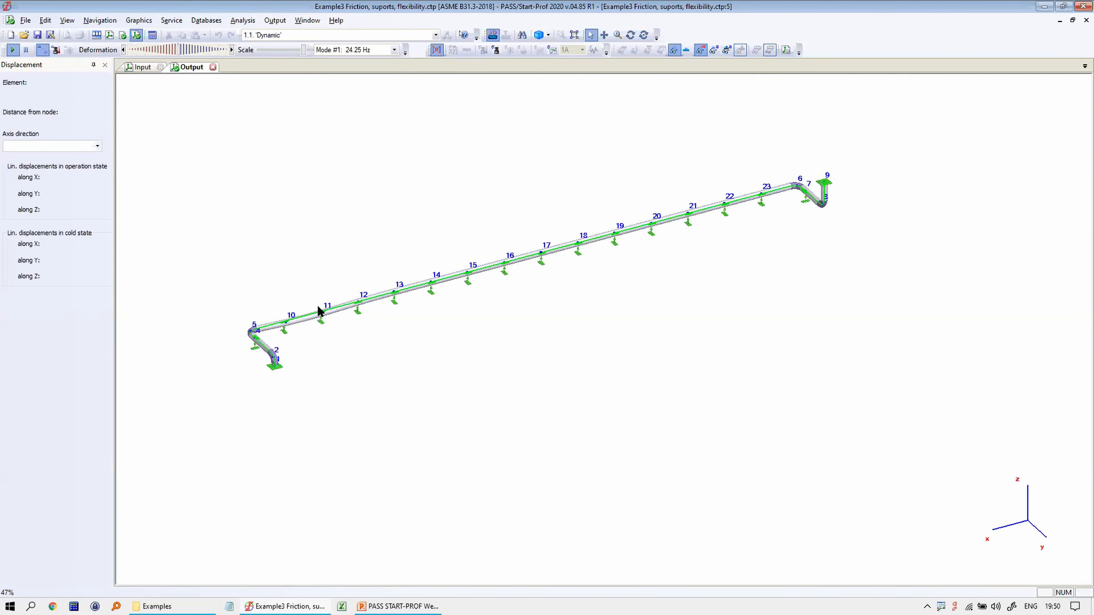
scroll(318, 313, "up", 4)
scroll(318, 313, "down", 3)
scroll(306, 314, "up", 1)
- View the animated second and third mode shapes of the pipeline, and close the output view
left_click(353, 50)
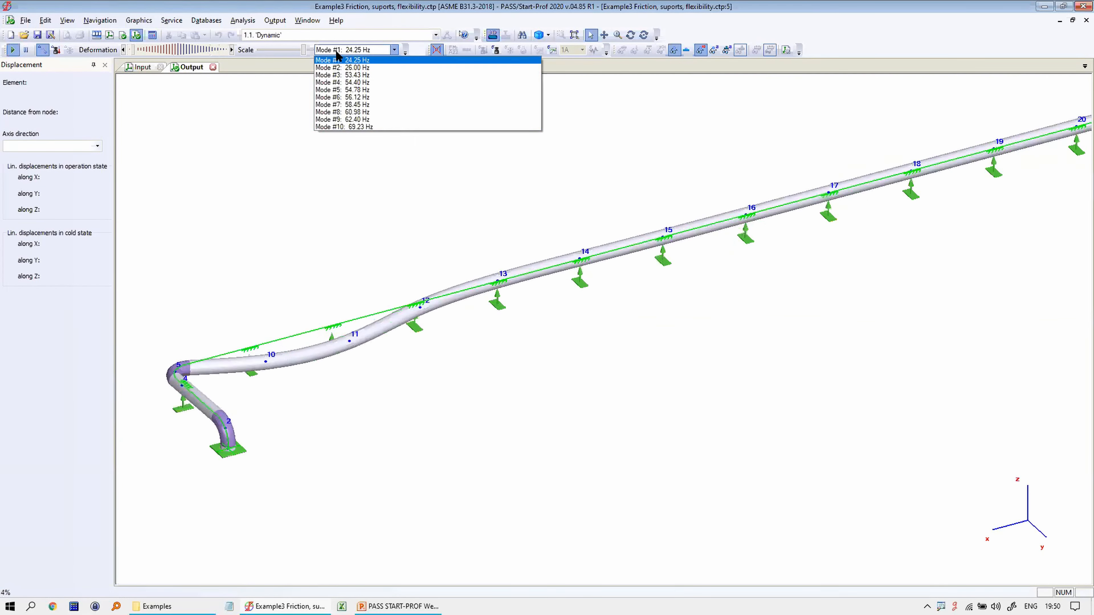
left_click(336, 79)
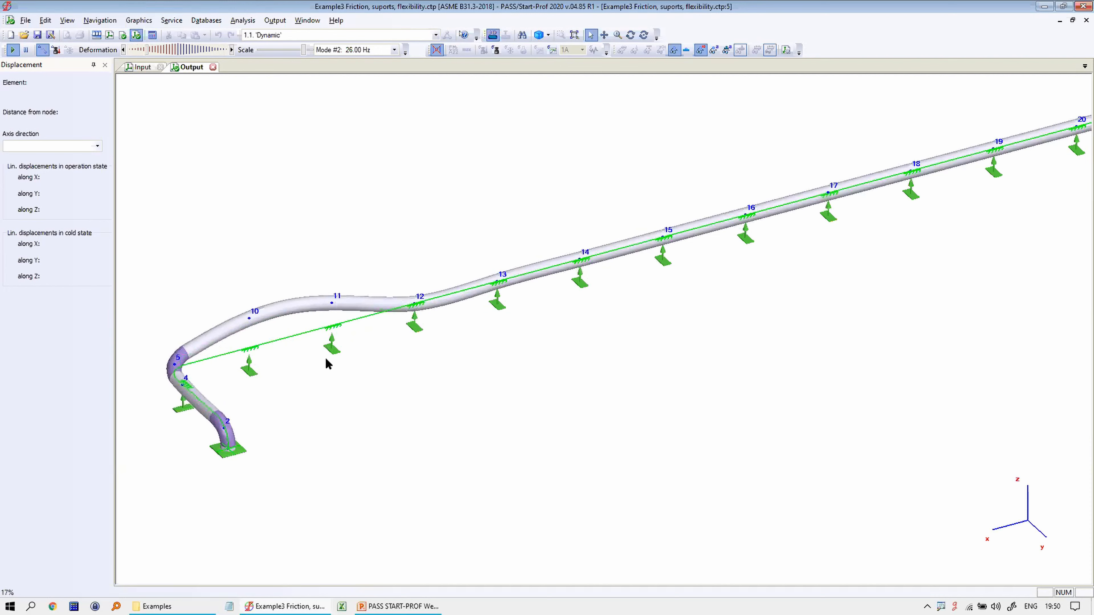
left_click(360, 49)
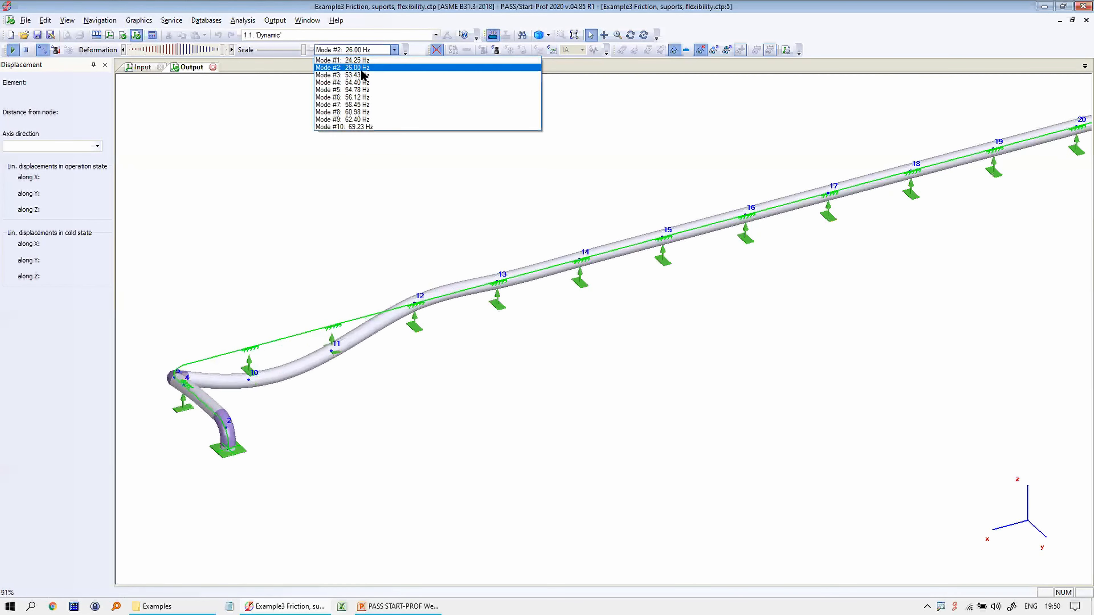
left_click(363, 79)
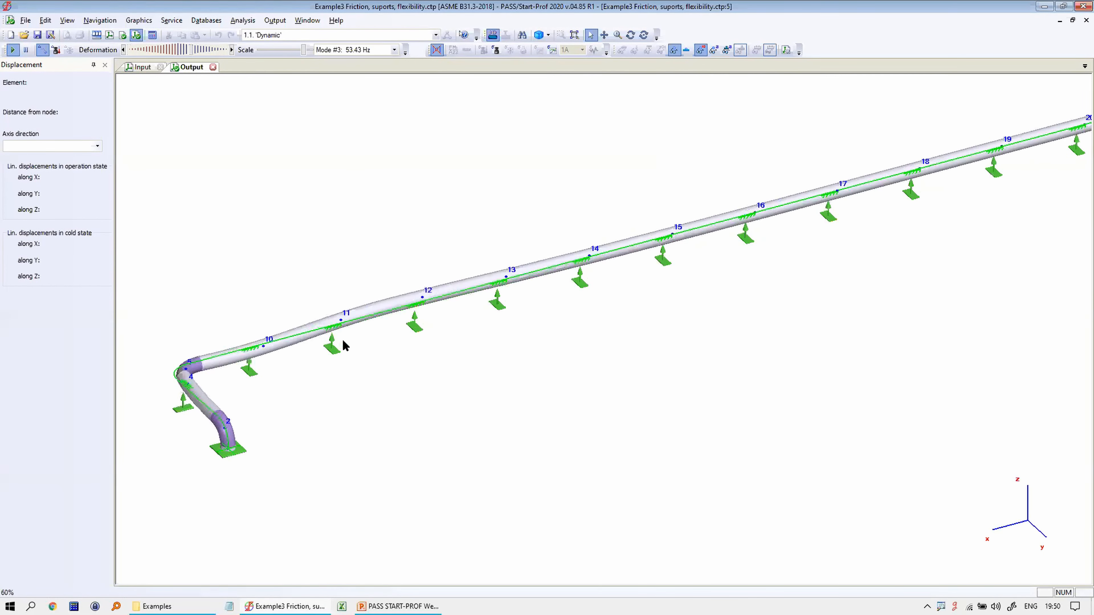
left_click(630, 35)
left_click_drag(577, 184, 300, 90)
left_click(212, 66)
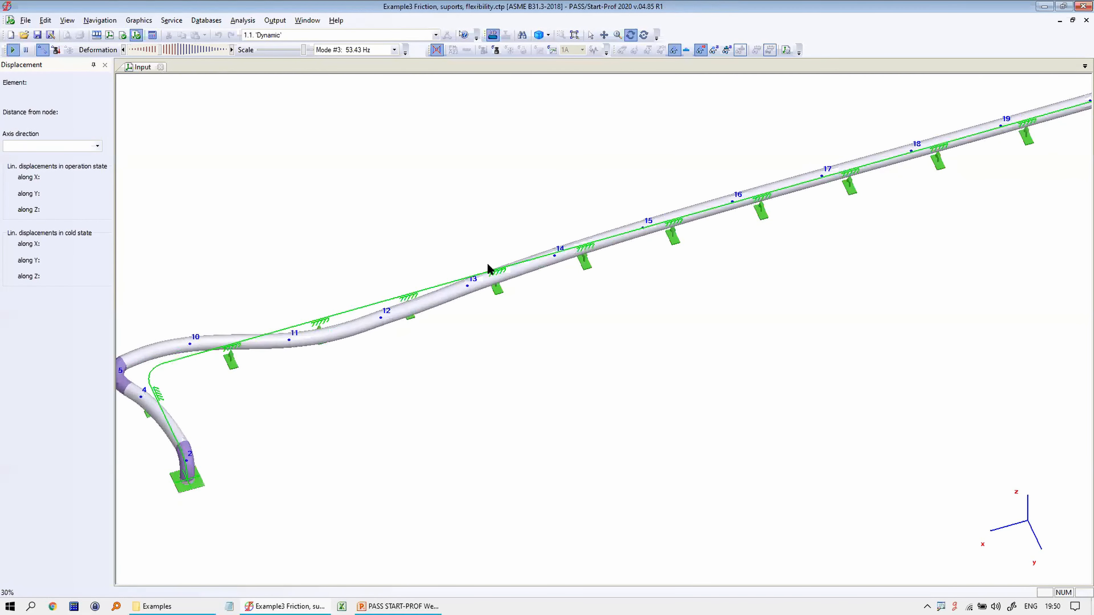
- Select node 16 on the long straight run of the pipeline model
scroll(576, 229, "down", 2)
middle_click_drag(637, 229, 530, 272)
left_click(630, 35)
left_click_drag(562, 271, 596, 231)
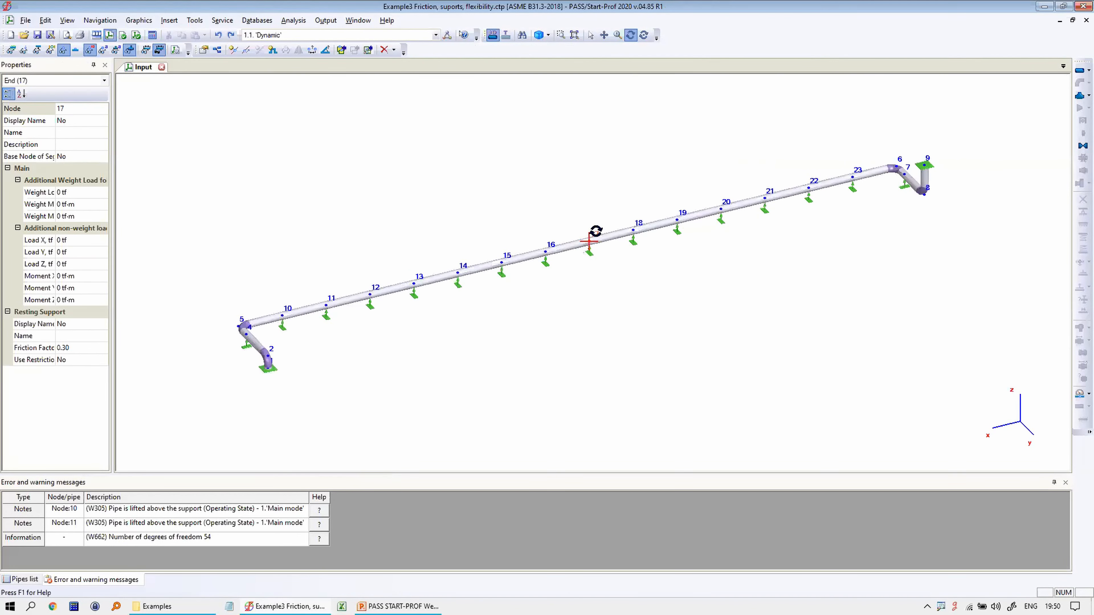
left_click(591, 35)
left_click(546, 253)
- Check the friction coefficient for dynamic analysis in the project's dynamic settings, and close the settings
right_click(502, 165)
left_click(553, 188)
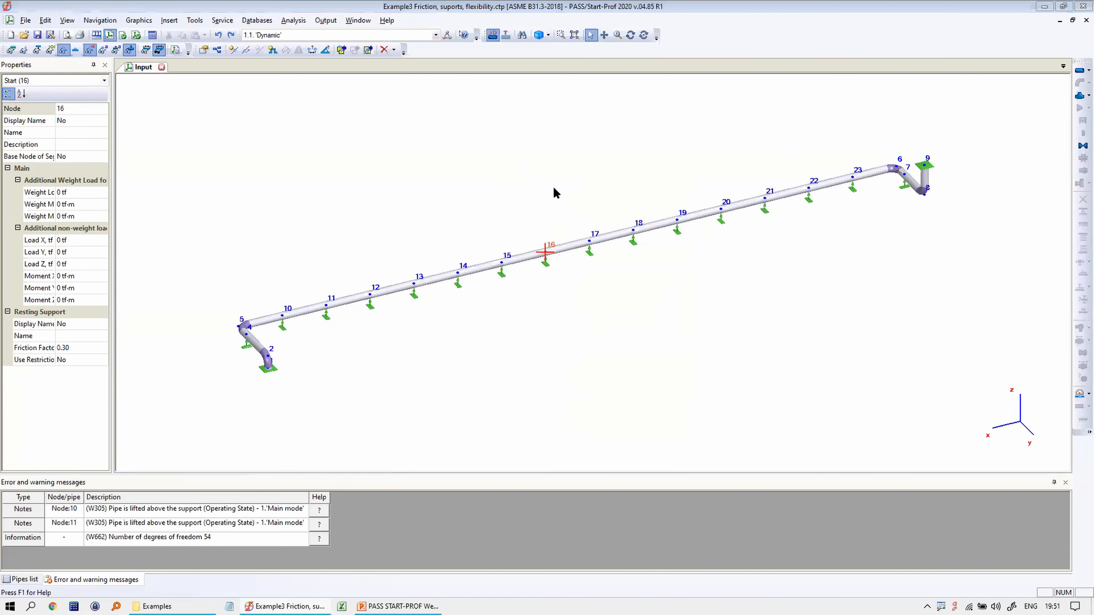
left_click(615, 135)
left_click_drag(601, 223, 584, 220)
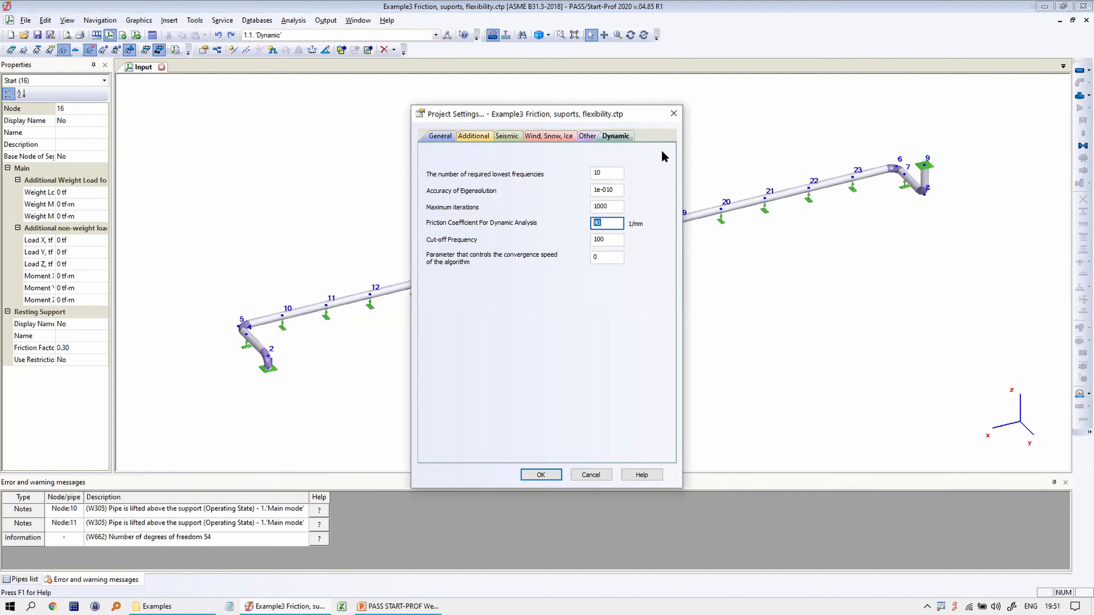
left_click(673, 114)
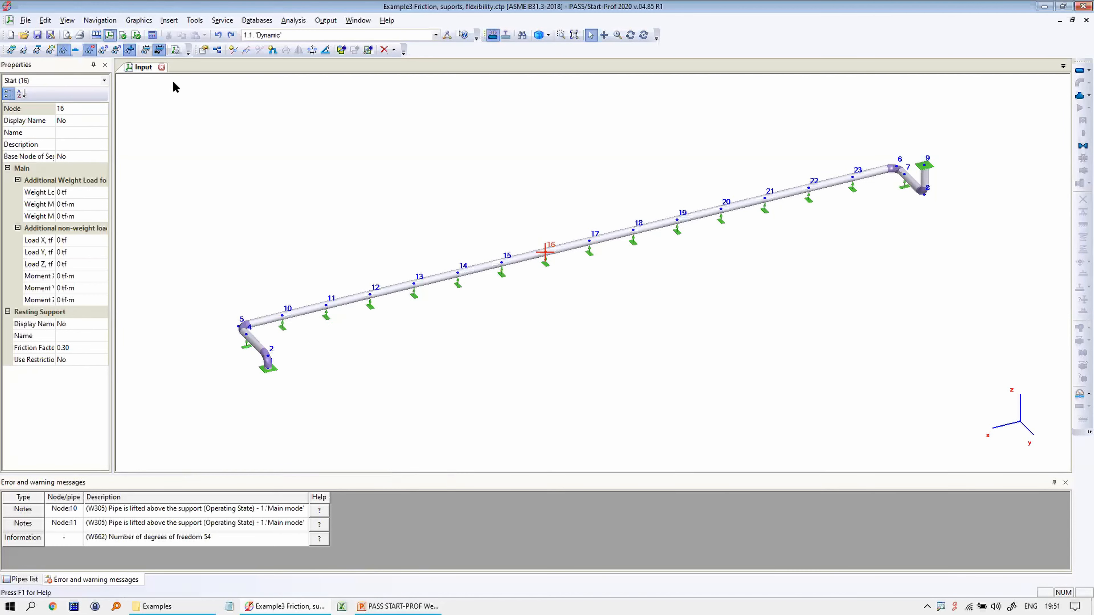
- Close the Example3 project and switch to the PowerPoint webinar presentation, showing slide 34 on support and nozzle stiffness
left_click(161, 67)
left_click(575, 327)
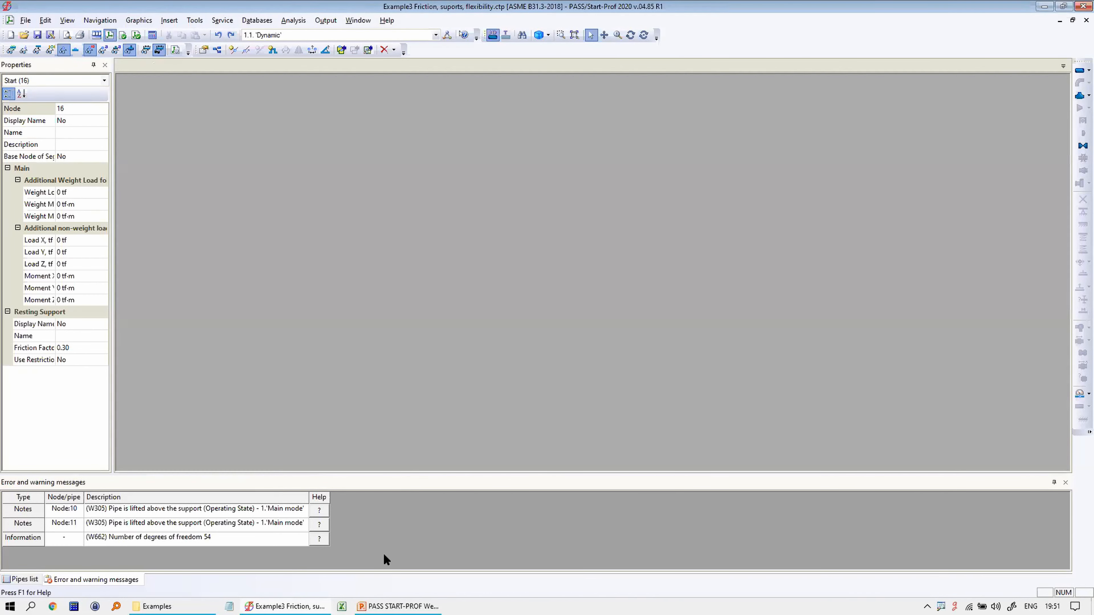
key("alt+Tab")
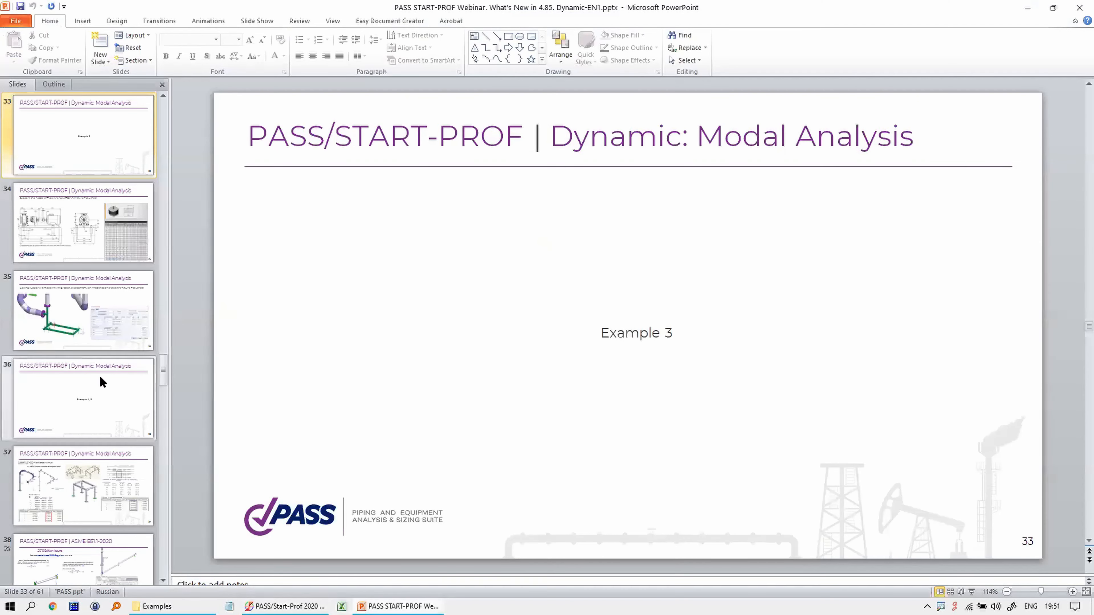
left_click(95, 224)
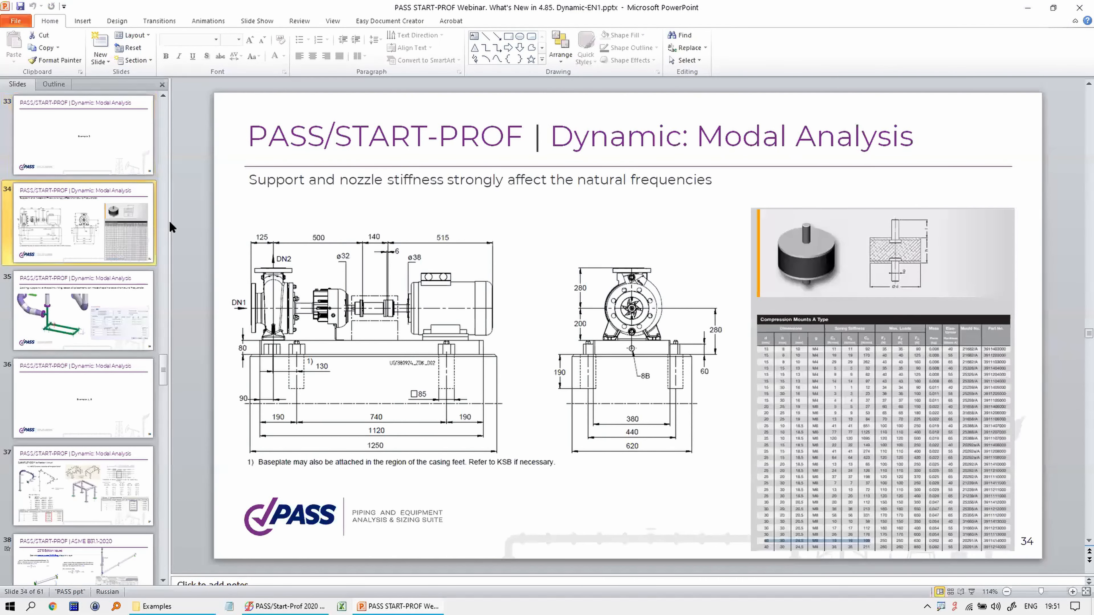